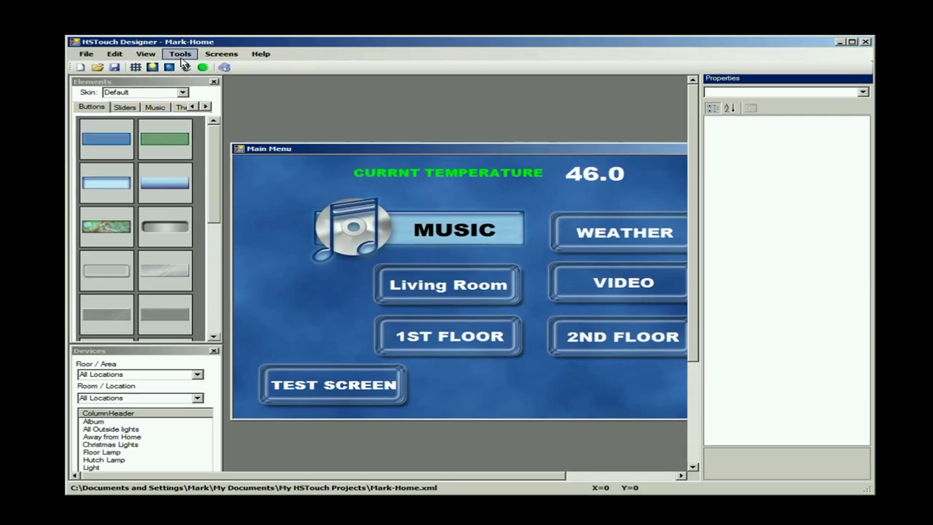
pyautogui.click(182, 58)
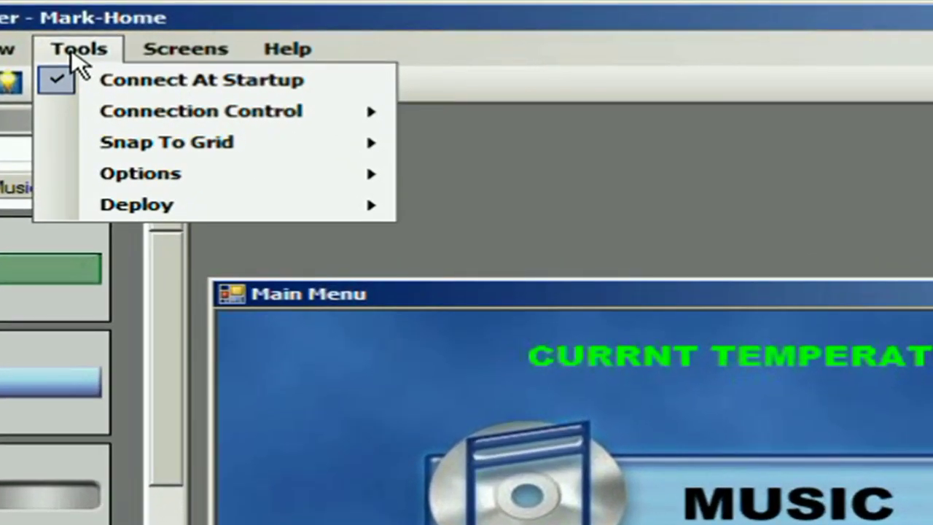
pyautogui.moveTo(140, 179)
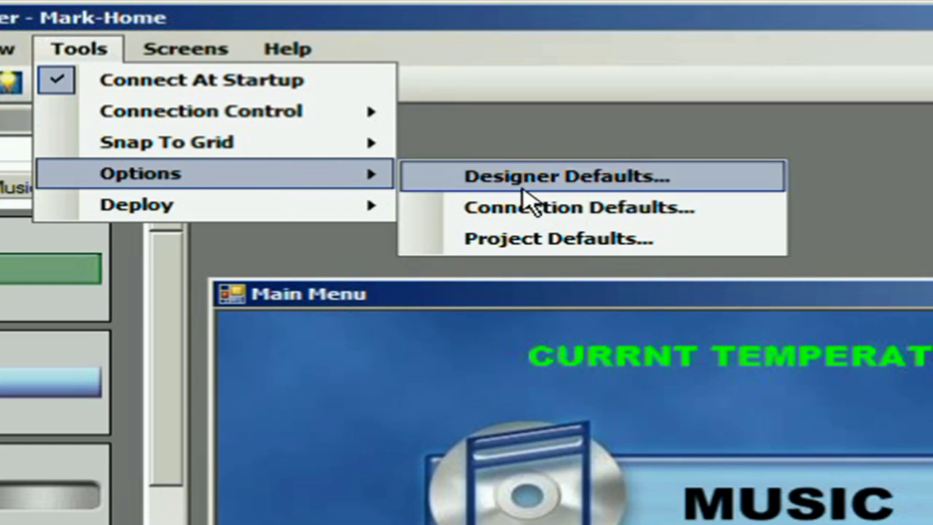
pyautogui.click(795, 241)
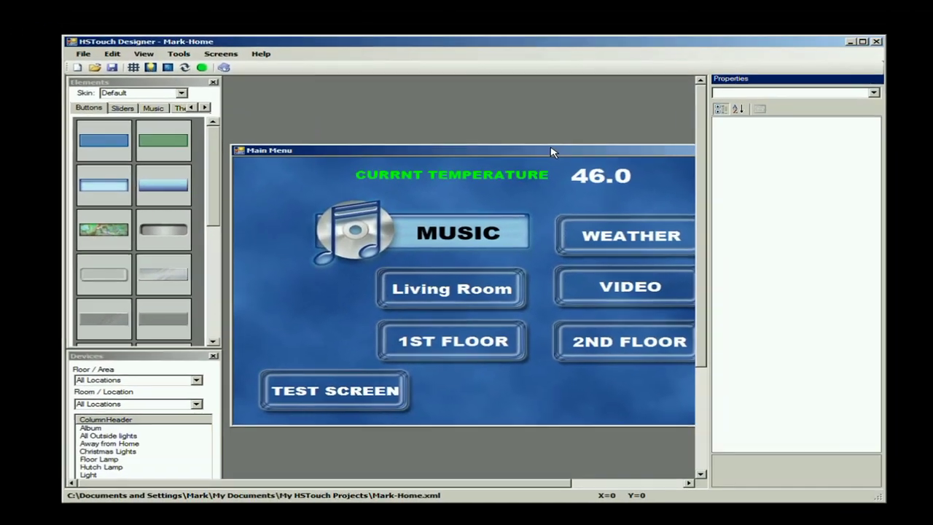
# Reposition the Main Menu screen window and enlarge the Elements palette until all its categories are shown.
pyautogui.moveTo(552, 152); pyautogui.dragTo(508, 147)
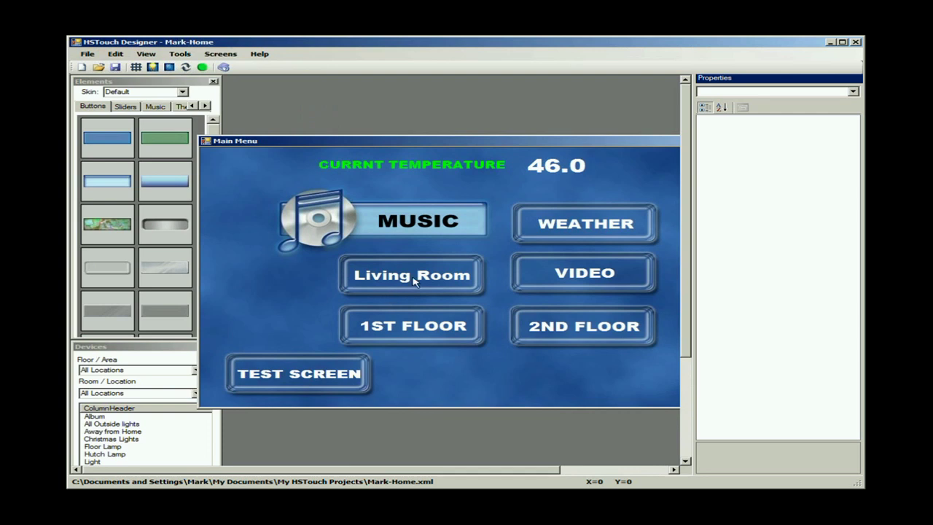
pyautogui.moveTo(427, 146); pyautogui.dragTo(427, 137)
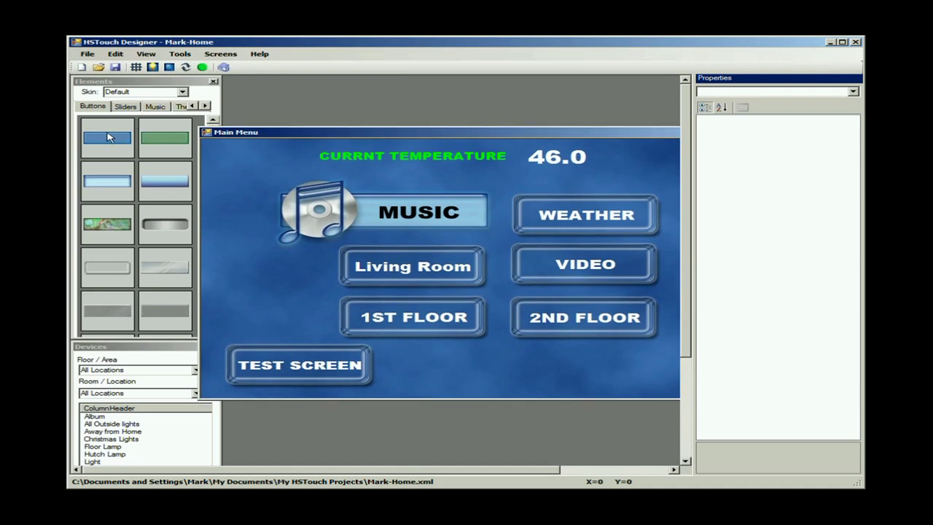
pyautogui.click(197, 309)
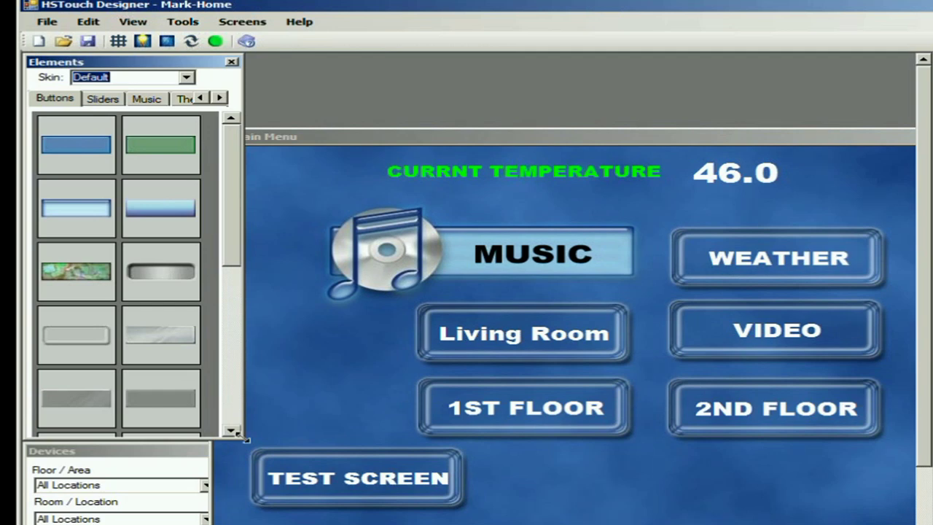
pyautogui.moveTo(246, 439); pyautogui.dragTo(904, 329)
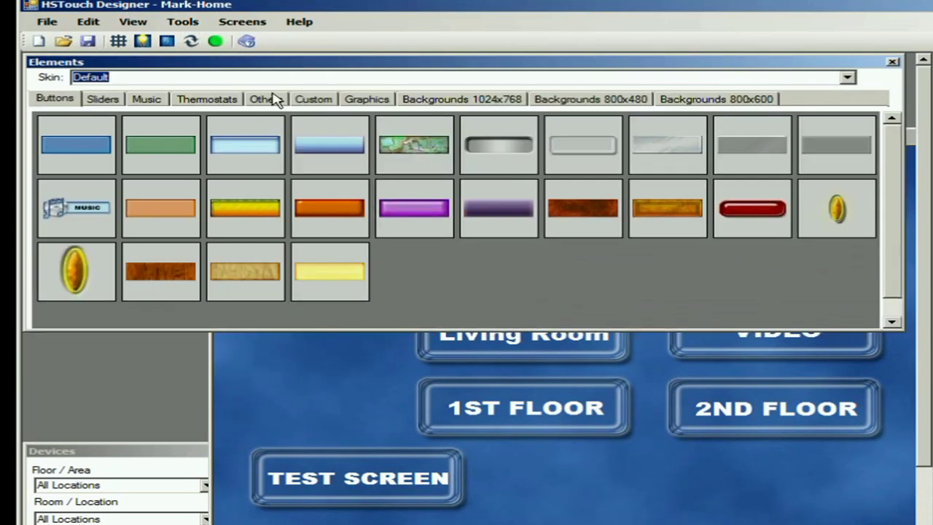
# Look through the Buttons, Sliders, Others, Custom, Graphics and Backgrounds 800x480 categories of the element library.
pyautogui.click(62, 101)
pyautogui.click(103, 99)
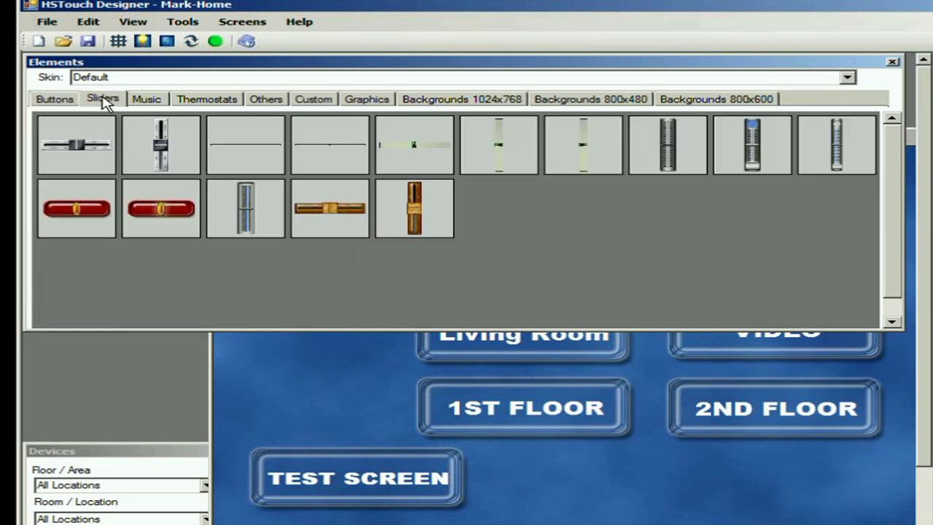
pyautogui.click(267, 100)
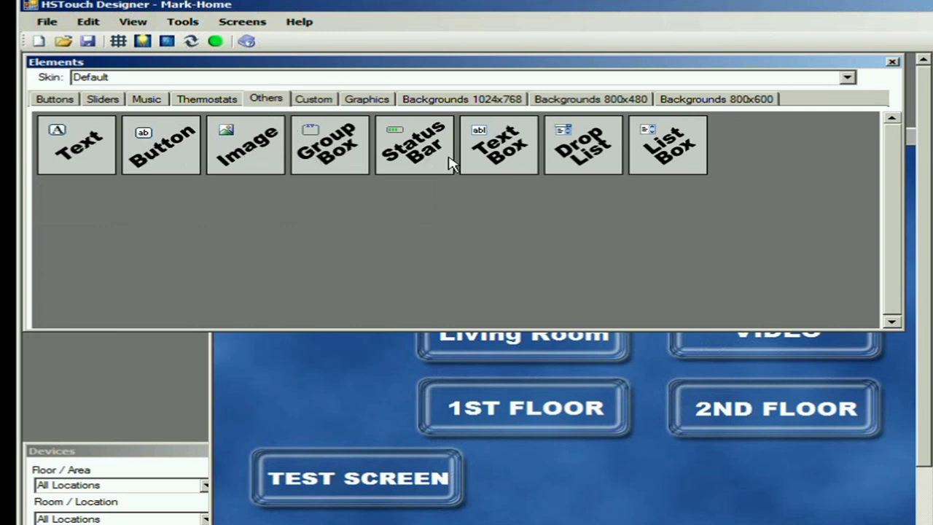
pyautogui.click(323, 104)
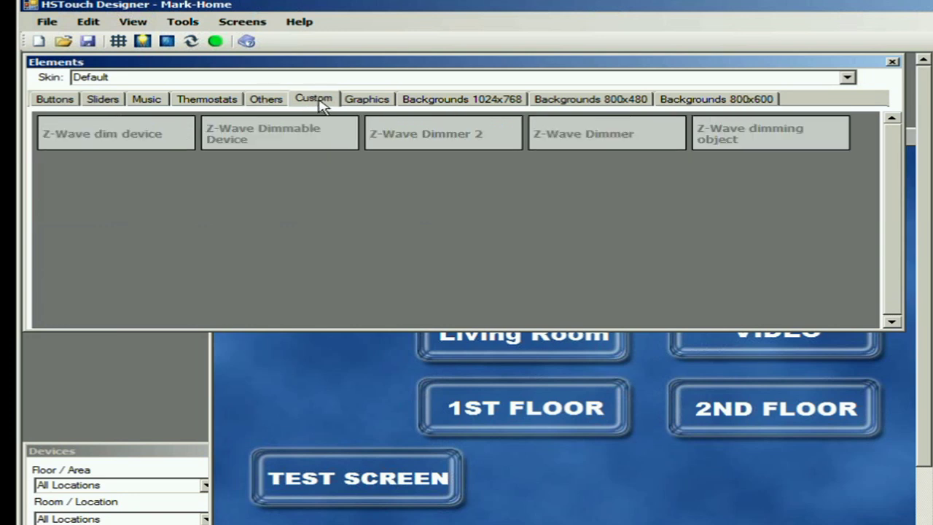
pyautogui.click(373, 103)
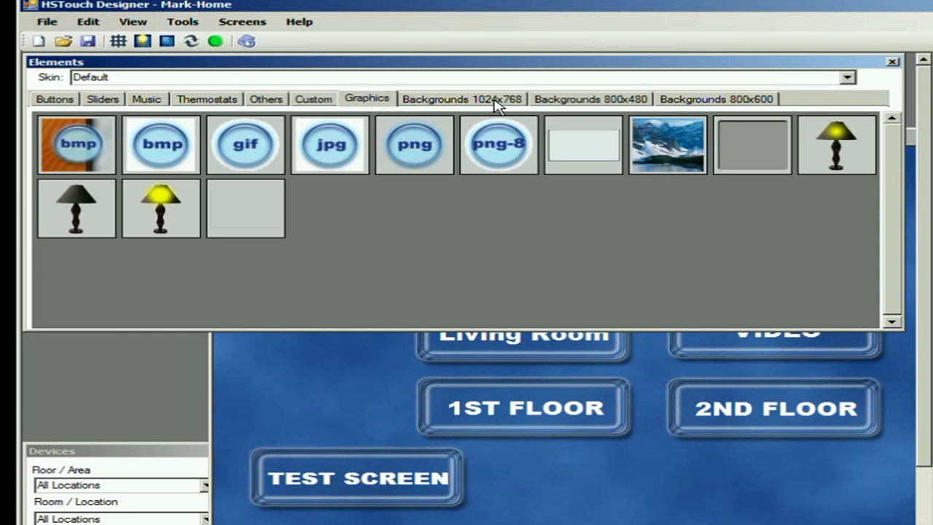
pyautogui.click(587, 102)
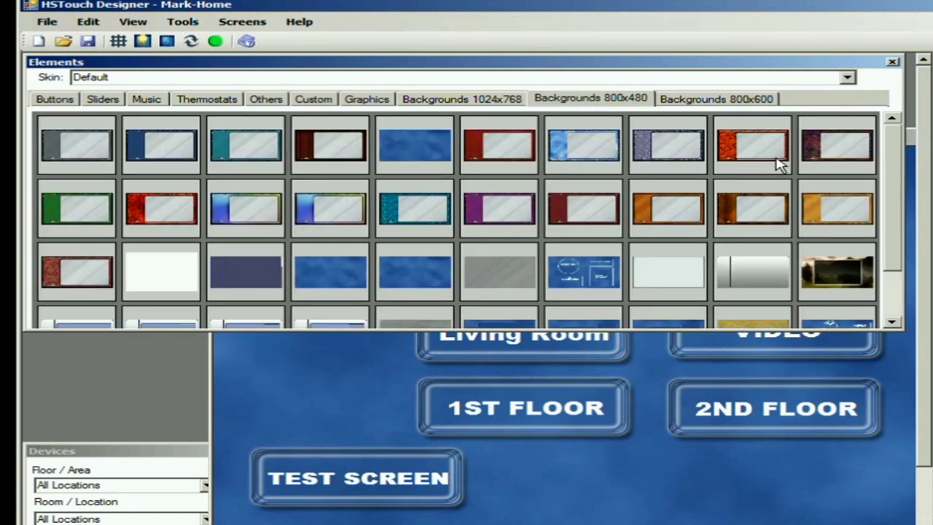
pyautogui.moveTo(901, 216)
pyautogui.mouseDown()
pyautogui.moveTo(900, 237)
pyautogui.moveTo(900, 216)
pyautogui.mouseUp()
# Uncover the 800x480 background thumbnails, try the blue cloud background on the Main Menu screen and replace it with the red leather one.
pyautogui.click(568, 484)
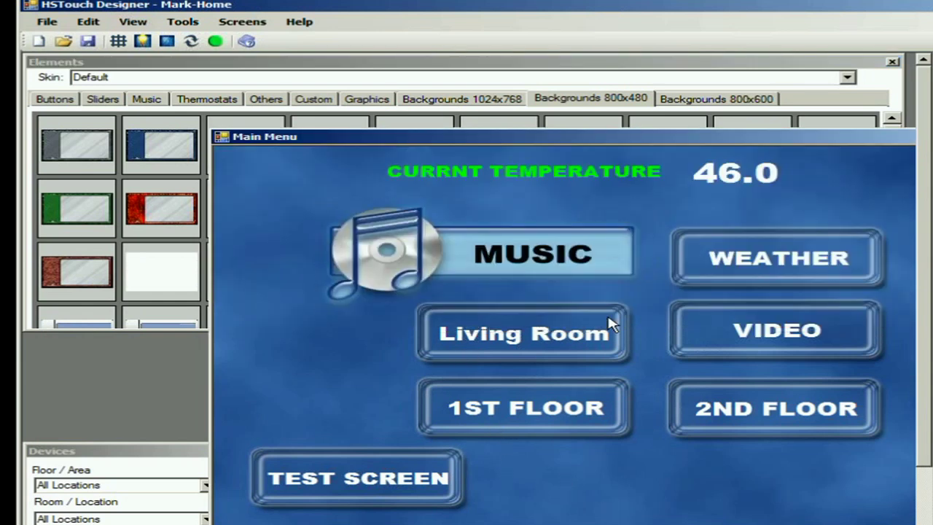
pyautogui.moveTo(612, 145); pyautogui.dragTo(596, 235)
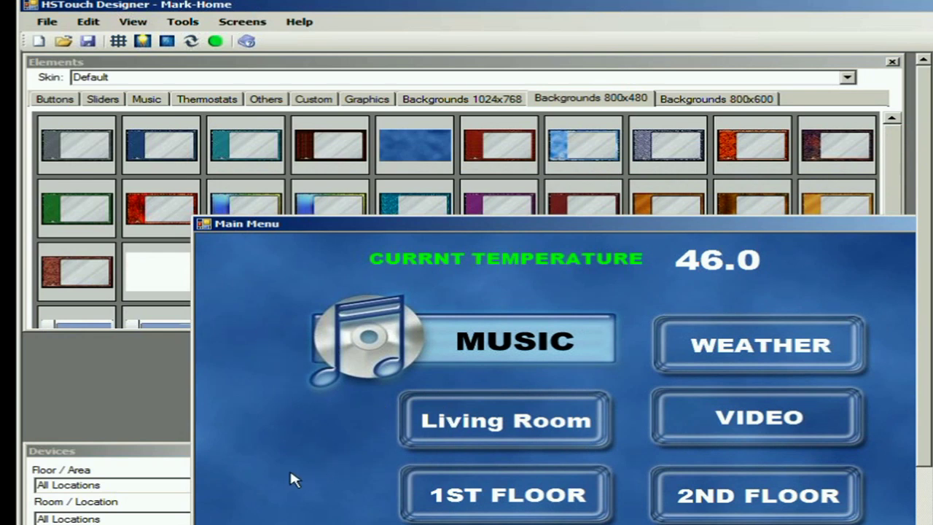
pyautogui.moveTo(586, 151); pyautogui.dragTo(276, 432)
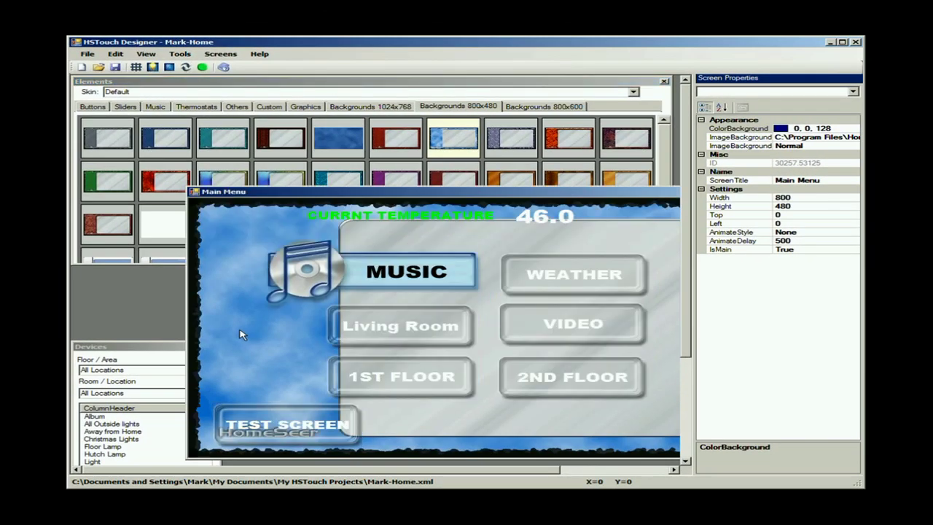
pyautogui.moveTo(162, 183); pyautogui.dragTo(245, 325)
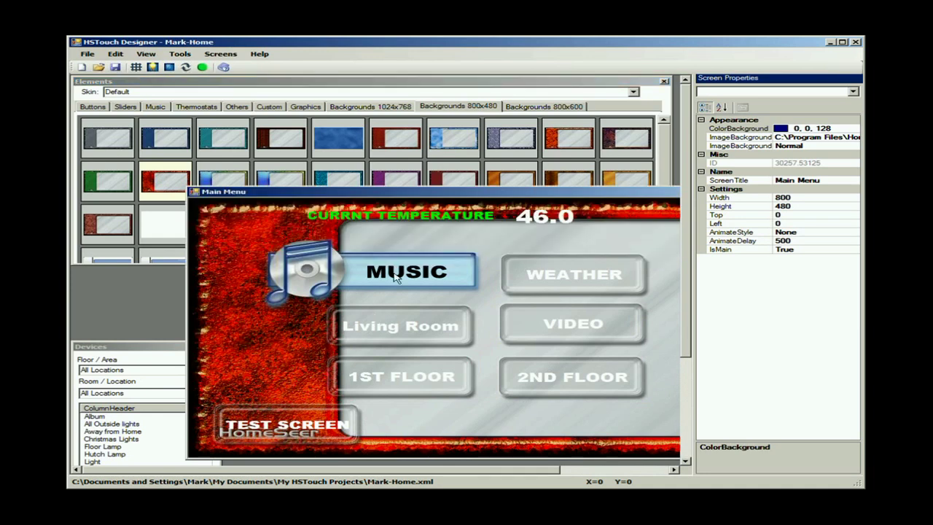
# Shift the MUSIC, WEATHER, VIDEO, Living Room, 1ST FLOOR and 2ND FLOOR buttons further onto the background's grey panel, away from the red strip.
pyautogui.moveTo(395, 276); pyautogui.dragTo(416, 274)
pyautogui.click(605, 273)
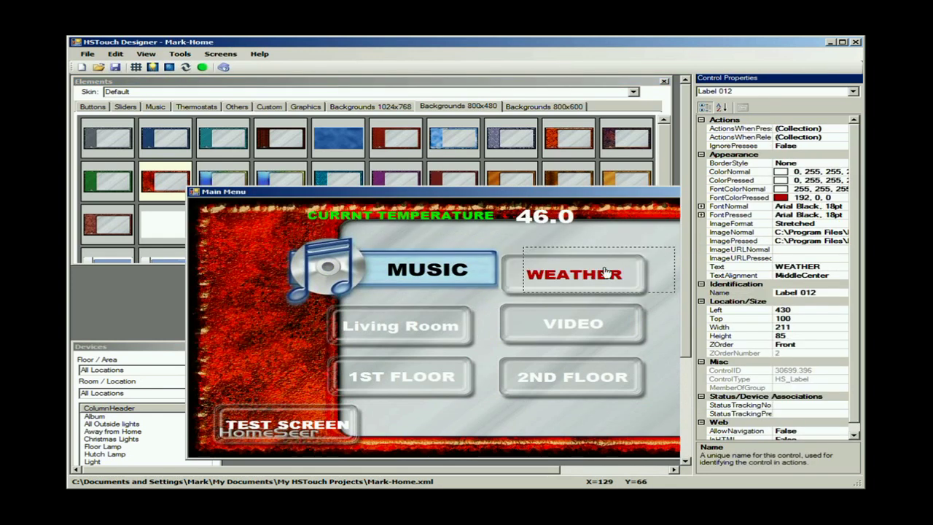
pyautogui.moveTo(605, 273); pyautogui.dragTo(629, 269)
pyautogui.moveTo(573, 324); pyautogui.dragTo(603, 324)
pyautogui.moveTo(437, 332); pyautogui.dragTo(467, 329)
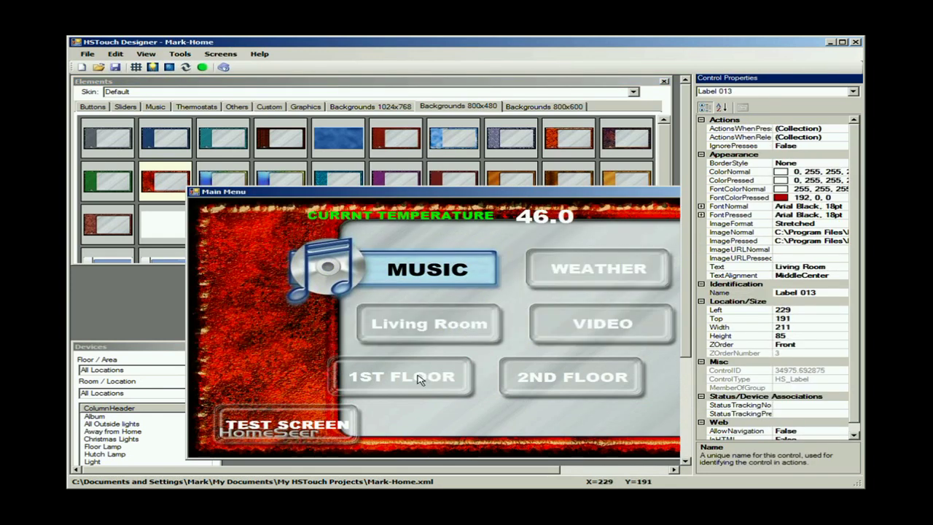
pyautogui.moveTo(419, 379); pyautogui.dragTo(449, 378)
pyautogui.moveTo(558, 380); pyautogui.dragTo(602, 372)
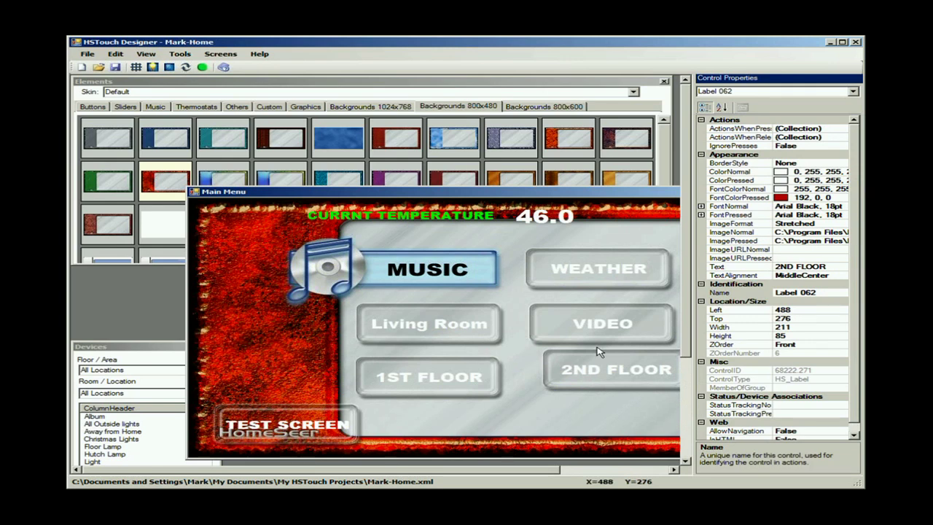
# Add a green button from the Buttons elements to the Test Screen, in the empty area below the Main Menu button.
pyautogui.moveTo(357, 192); pyautogui.dragTo(307, 176)
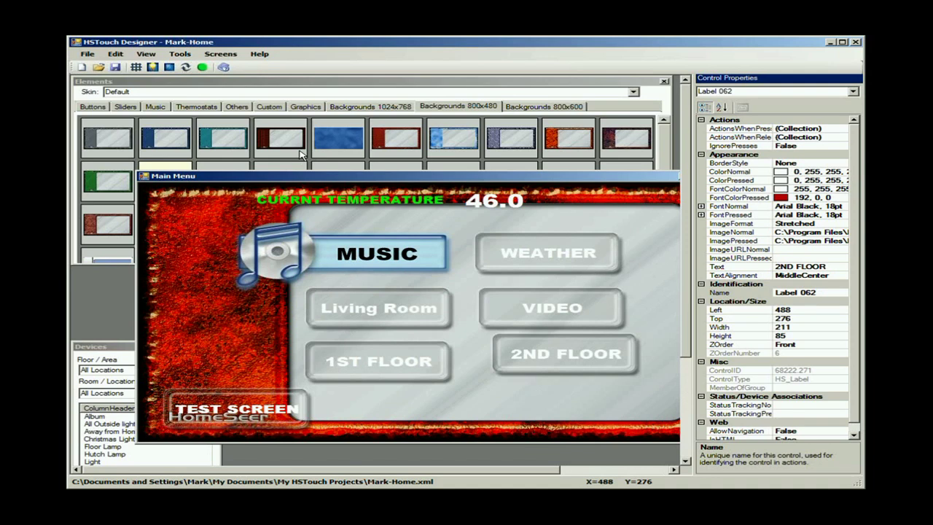
pyautogui.click(93, 108)
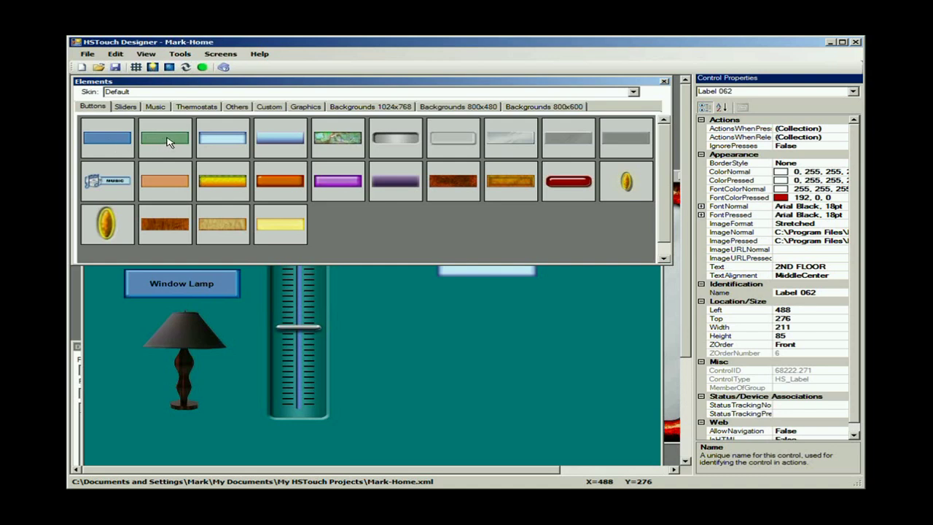
pyautogui.moveTo(166, 141); pyautogui.dragTo(483, 362)
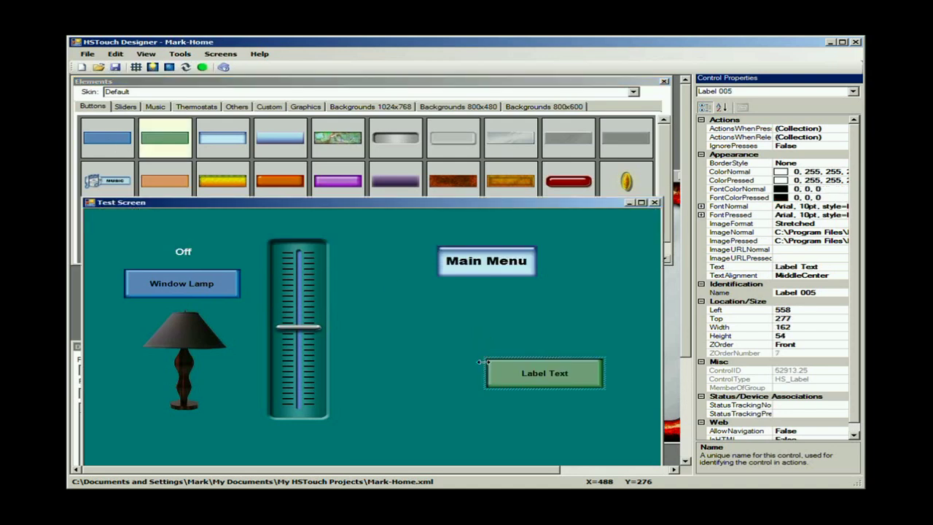
pyautogui.moveTo(548, 375); pyautogui.dragTo(527, 378)
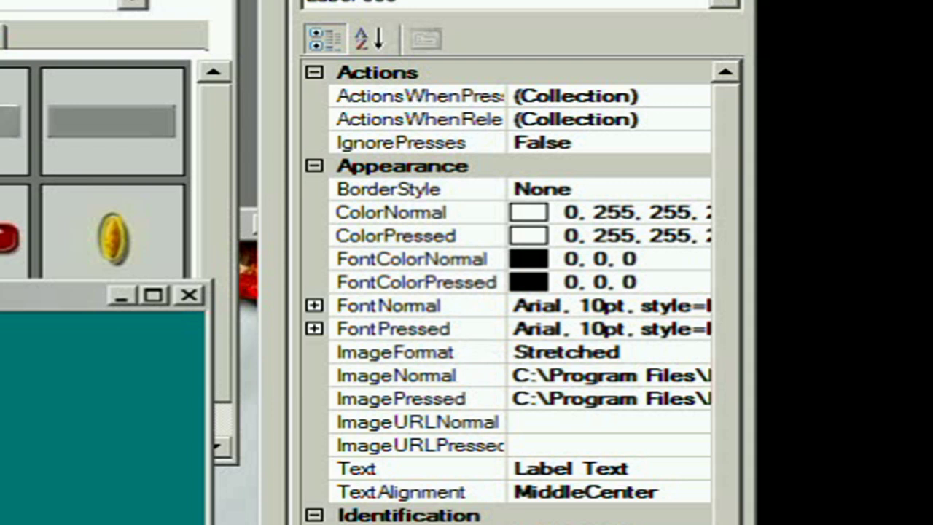
# Examine the properties of the vertical slider, the Test Screen itself and the new green button.
pyautogui.click(4, 437)
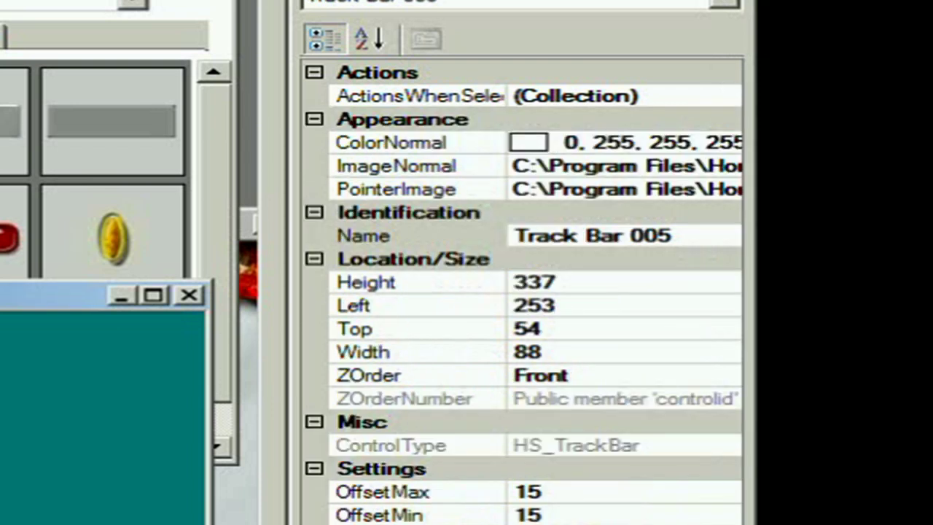
pyautogui.click(94, 452)
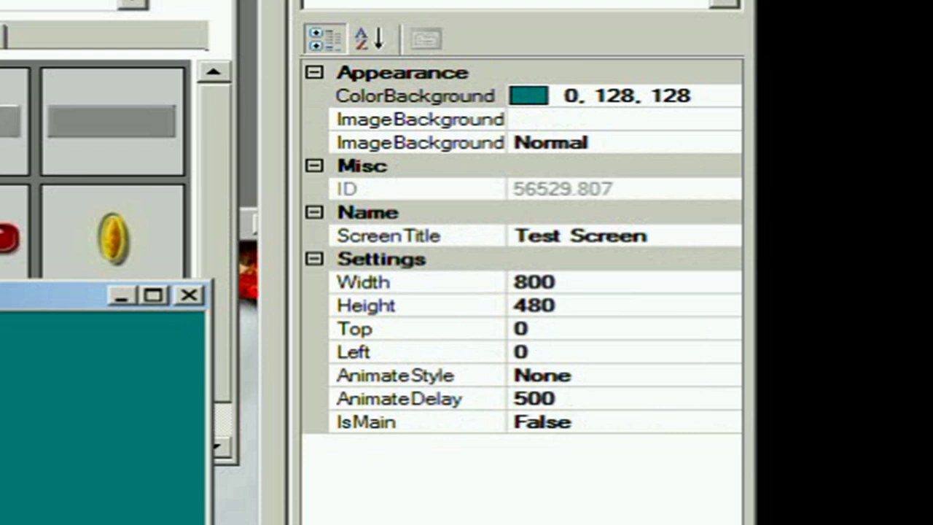
pyautogui.click(3, 437)
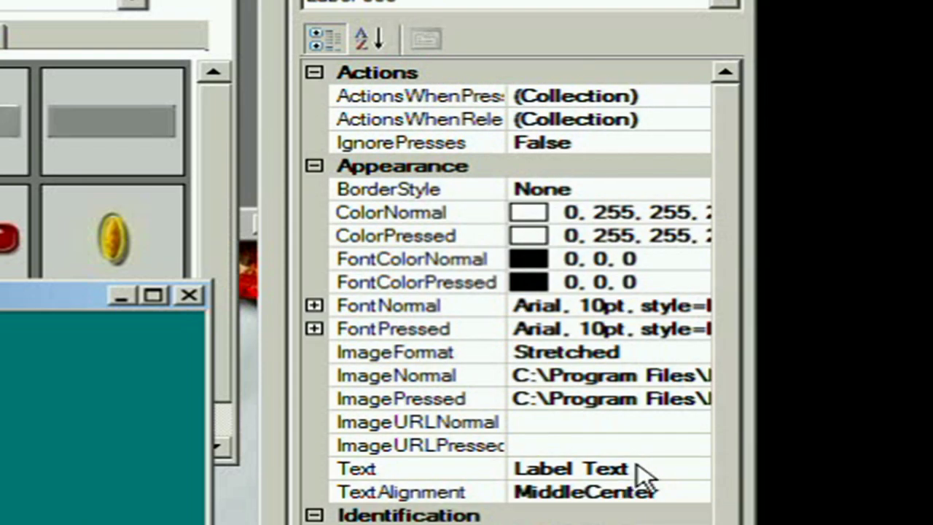
# Set the green button's label text to "Hutch Lamp".
pyautogui.click(659, 462)
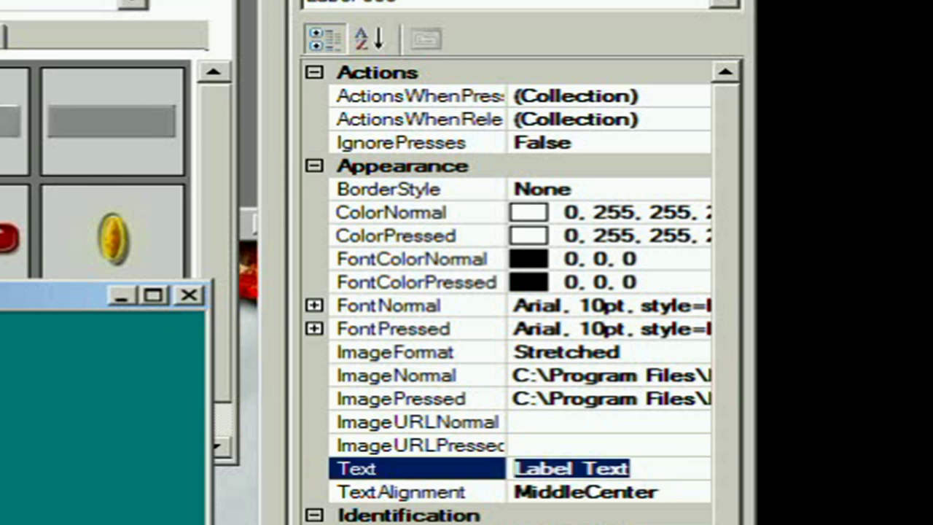
pyautogui.write('H')
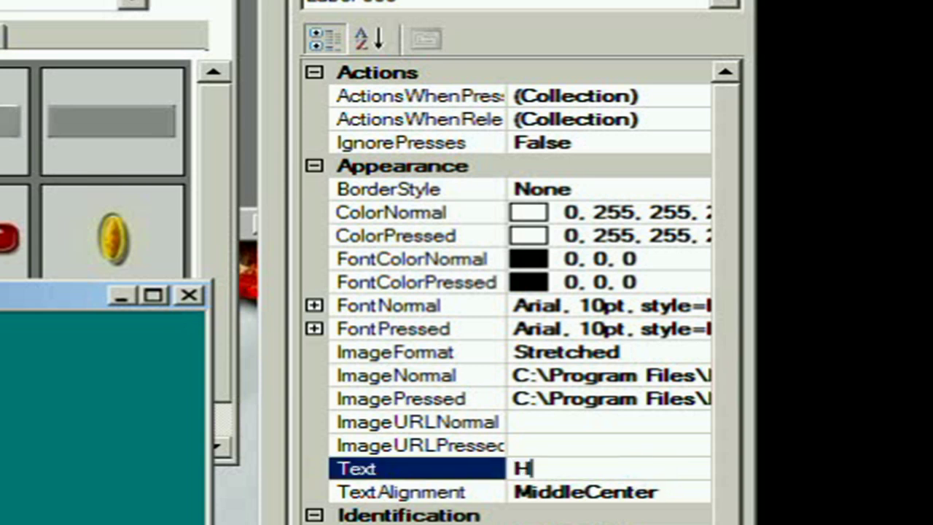
pyautogui.write('utch Lamp')
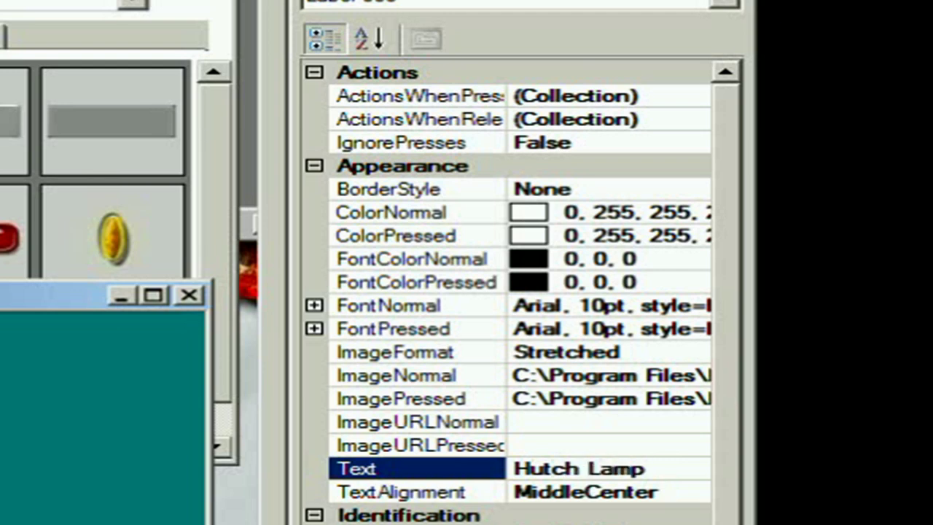
pyautogui.press('Tab')
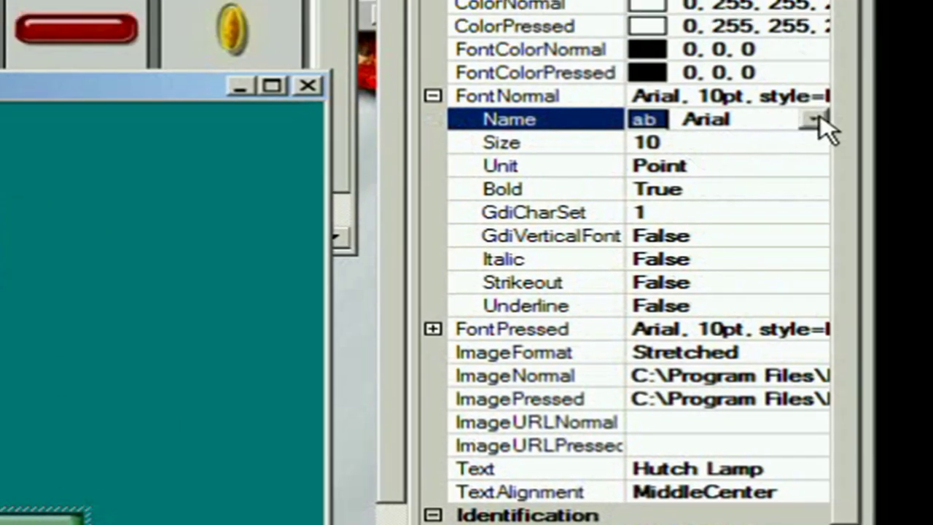
# Set the normal font of the Hutch Lamp button to Arial Black at size 15.
pyautogui.click(810, 119)
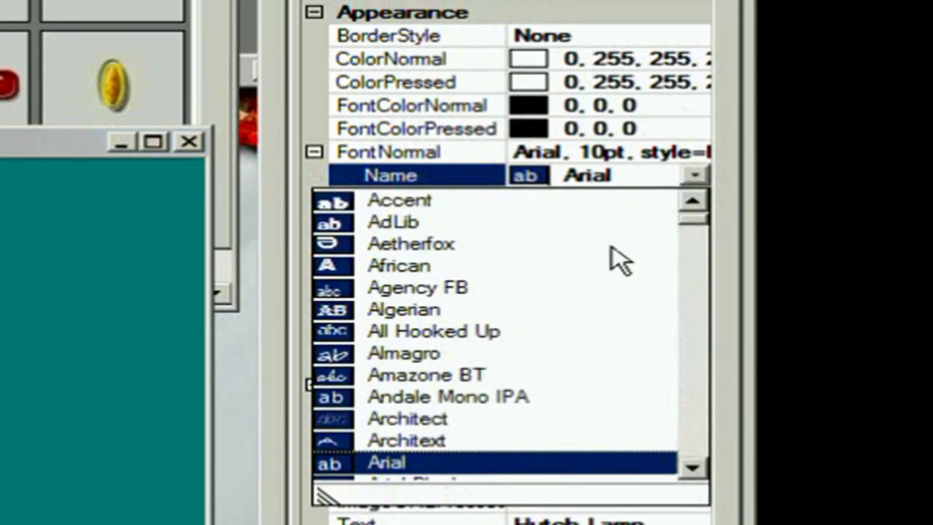
pyautogui.click(693, 419)
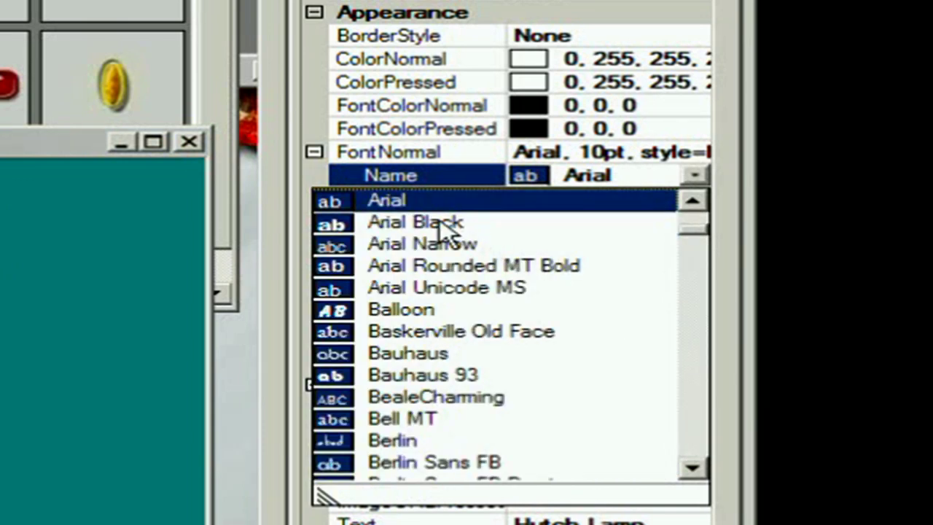
pyautogui.click(442, 222)
pyautogui.click(635, 200)
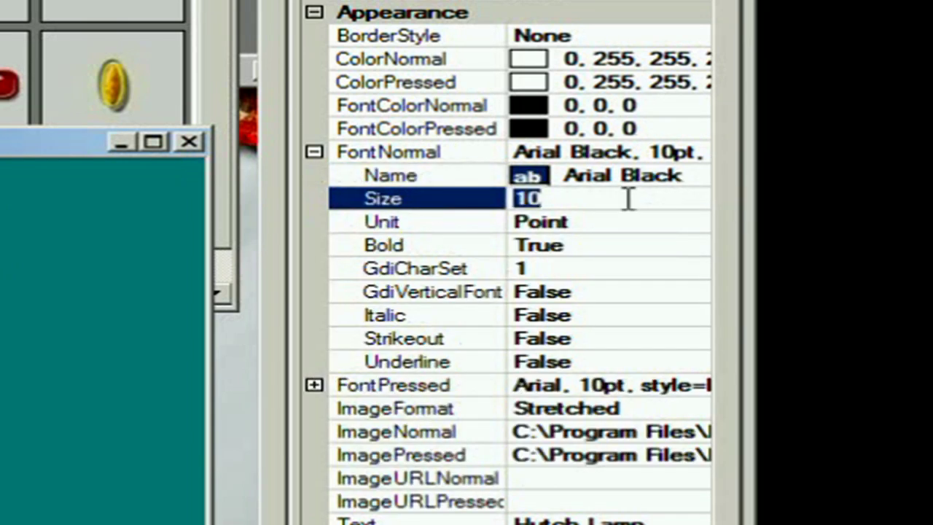
pyautogui.write('15')
pyautogui.press('Return')
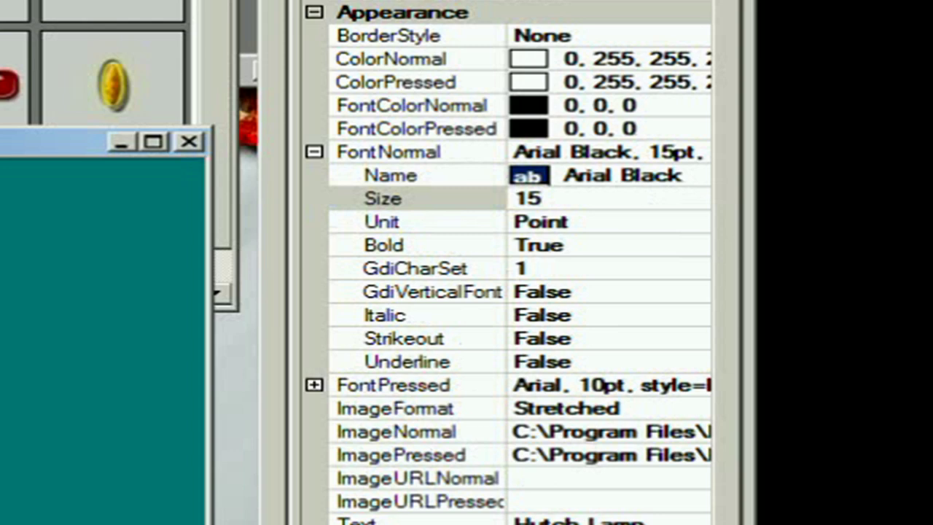
pyautogui.click(87, 335)
pyautogui.click(451, 277)
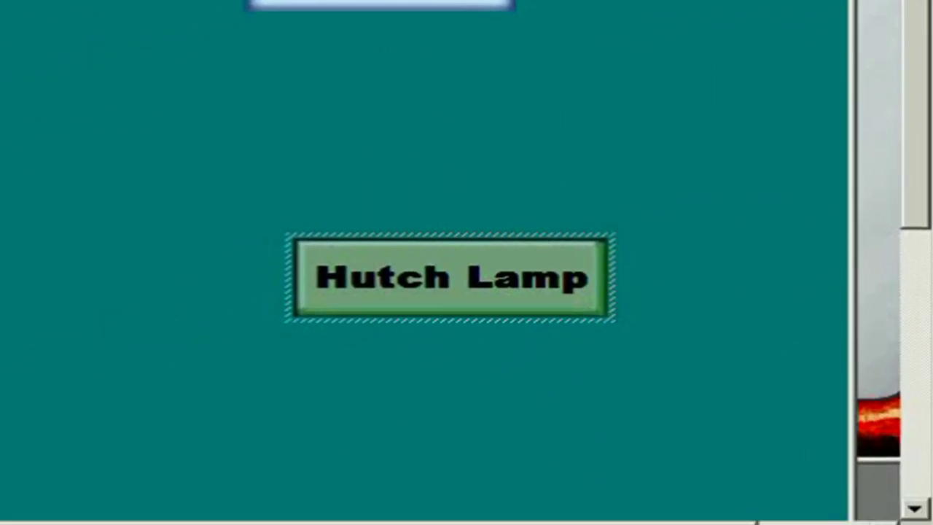
# Check the Hutch Lamp button's pressed look and copy its normal font, Arial Black 15pt, into its pressed font.
pyautogui.click(450, 277)
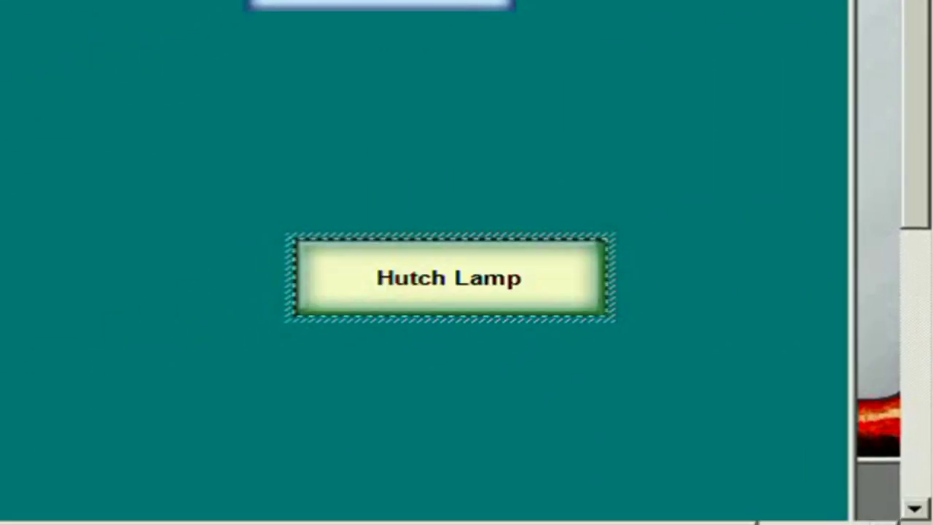
pyautogui.click(484, 291)
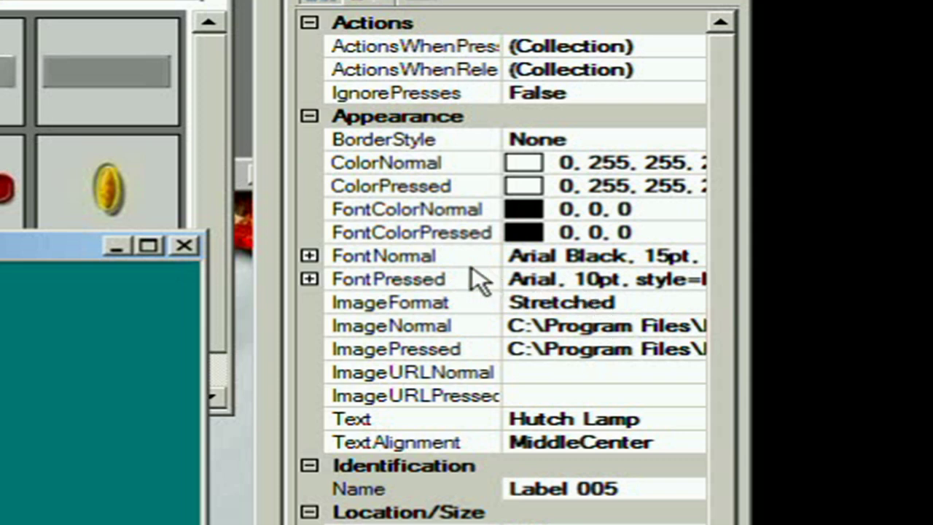
pyautogui.click(638, 260)
pyautogui.click(620, 254)
pyautogui.hotkey('ctrl', 'c')
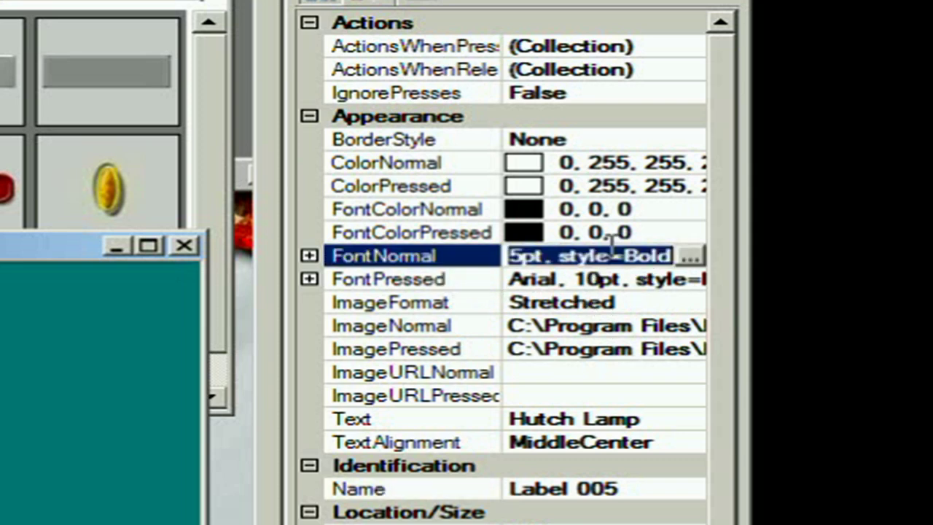
pyautogui.click(594, 234)
pyautogui.click(592, 252)
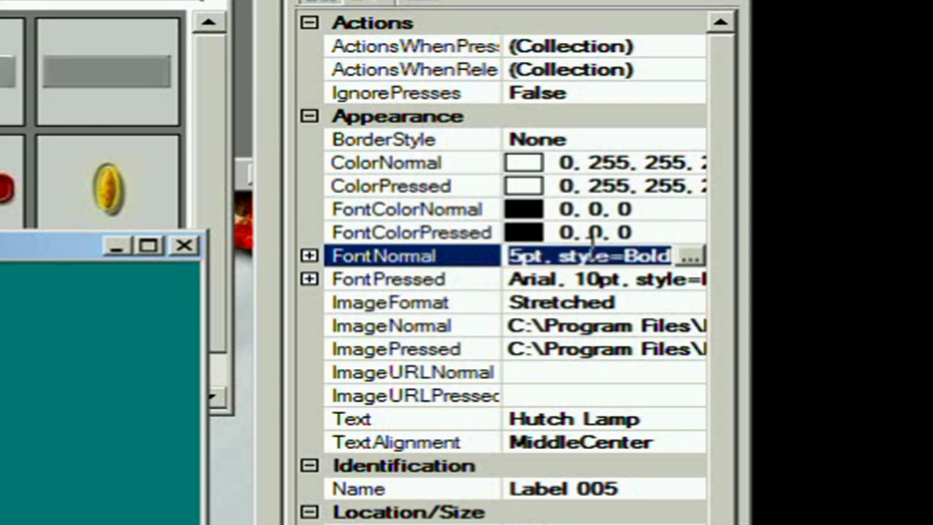
pyautogui.click(599, 276)
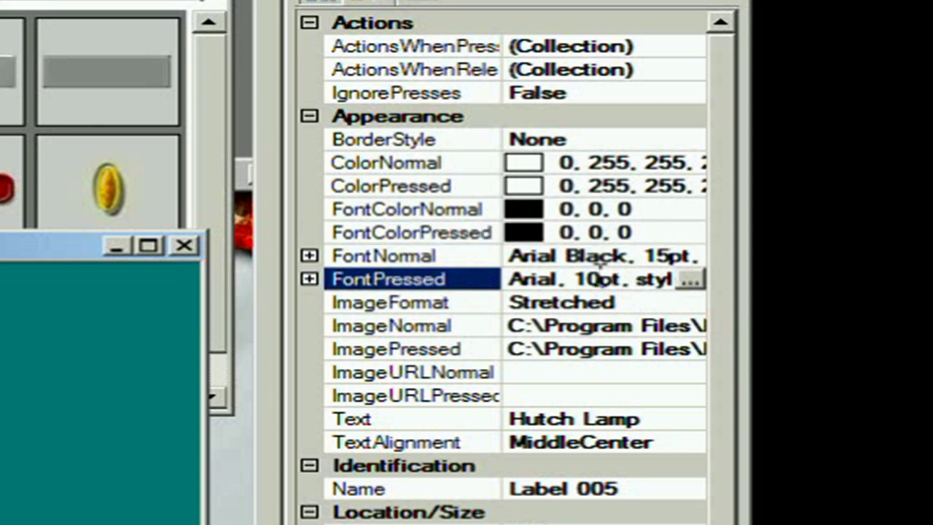
pyautogui.click(598, 277)
pyautogui.hotkey('ctrl', 'v')
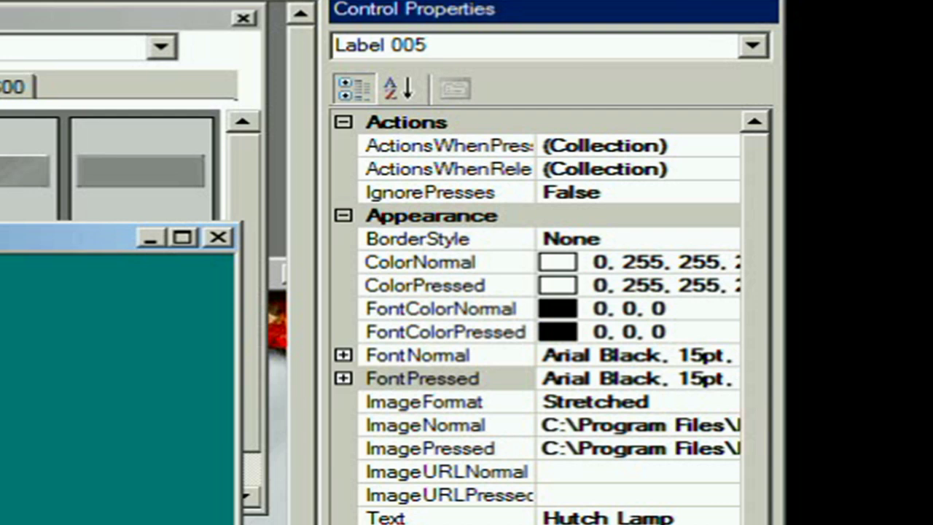
# Add an action of type "HomeSeer: Control a HomeSeer Device" for when the Hutch Lamp button is released.
pyautogui.click(734, 171)
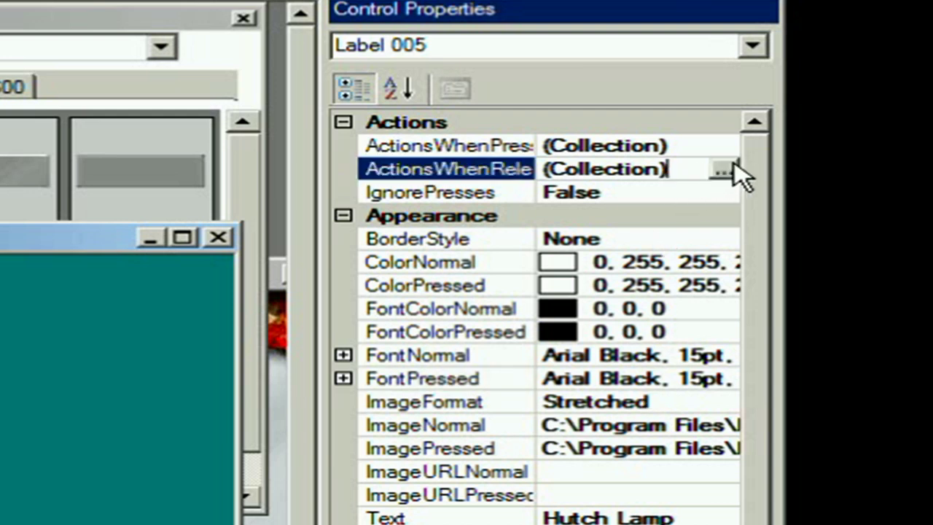
pyautogui.click(731, 169)
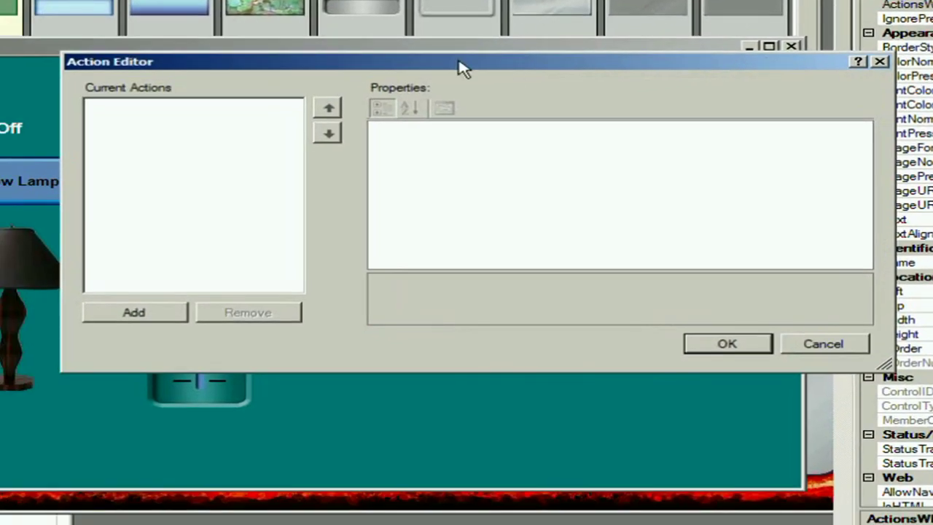
pyautogui.moveTo(462, 69); pyautogui.dragTo(427, 87)
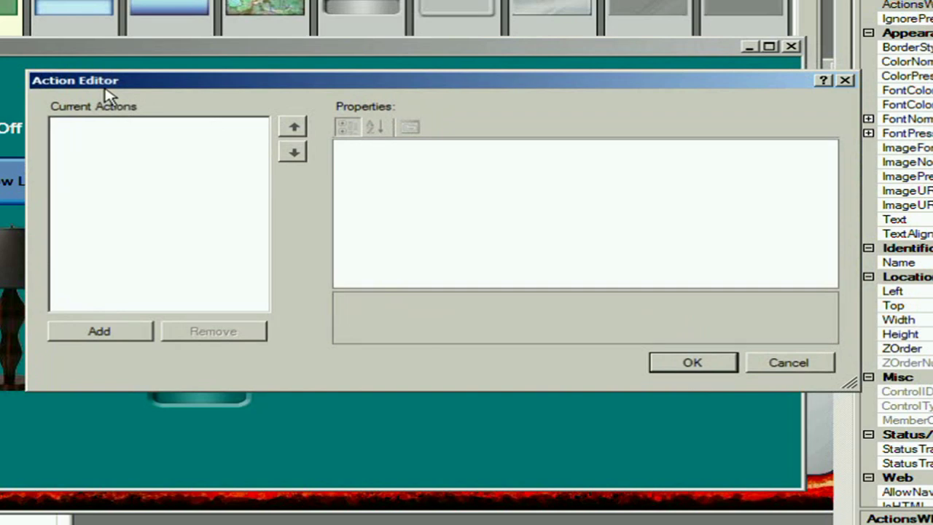
pyautogui.click(101, 331)
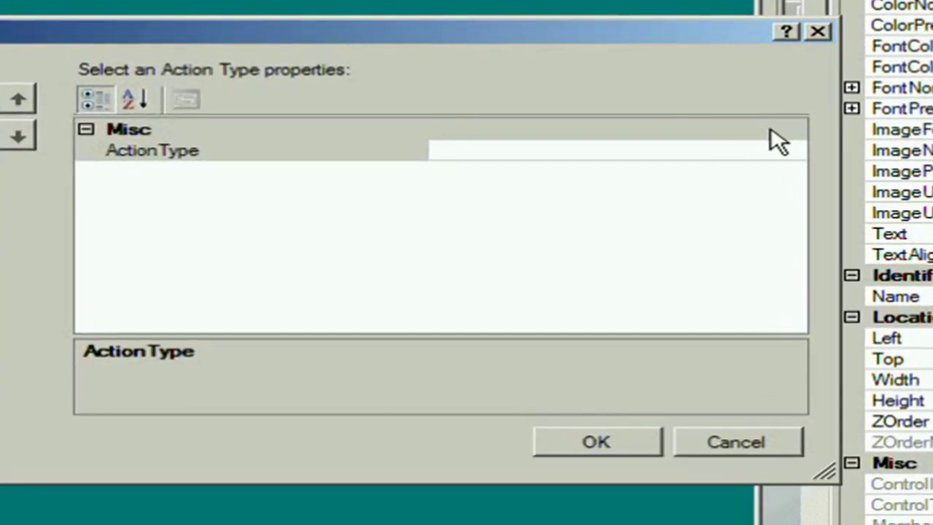
pyautogui.click(778, 148)
pyautogui.click(791, 153)
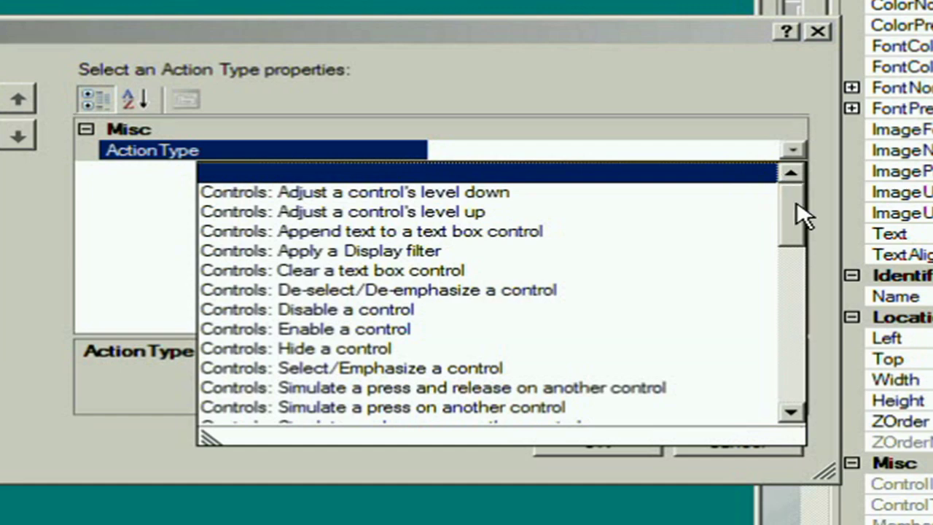
pyautogui.moveTo(802, 215); pyautogui.dragTo(801, 264)
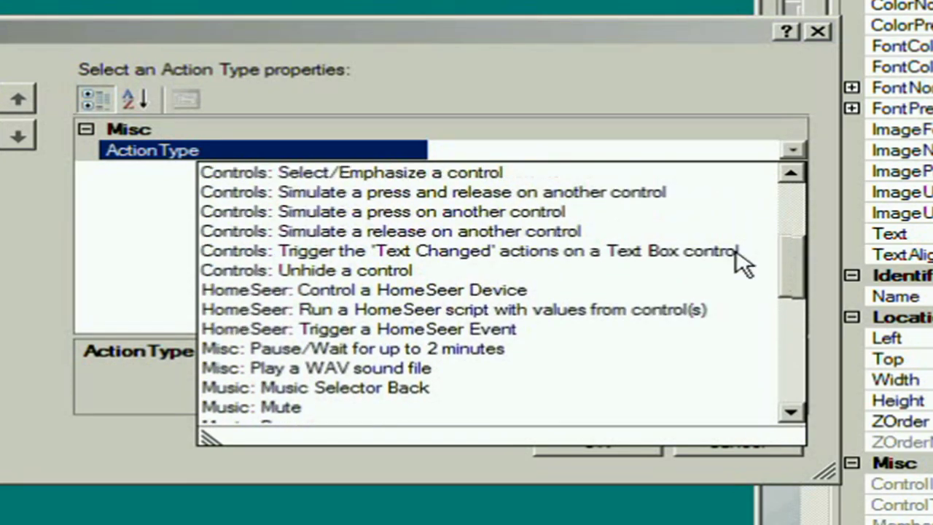
pyautogui.click(264, 293)
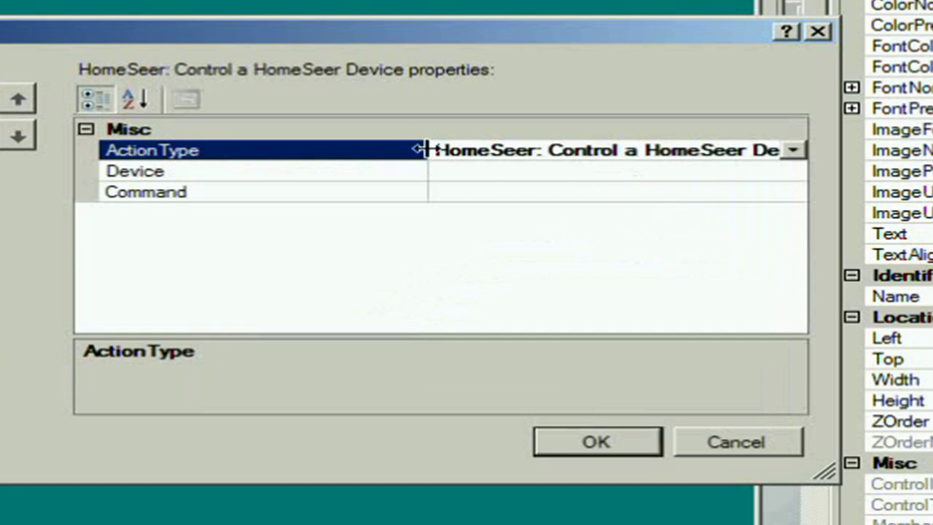
# Choose First Floor Living Room Hutch Lamp as the device the action controls.
pyautogui.moveTo(423, 149); pyautogui.dragTo(279, 149)
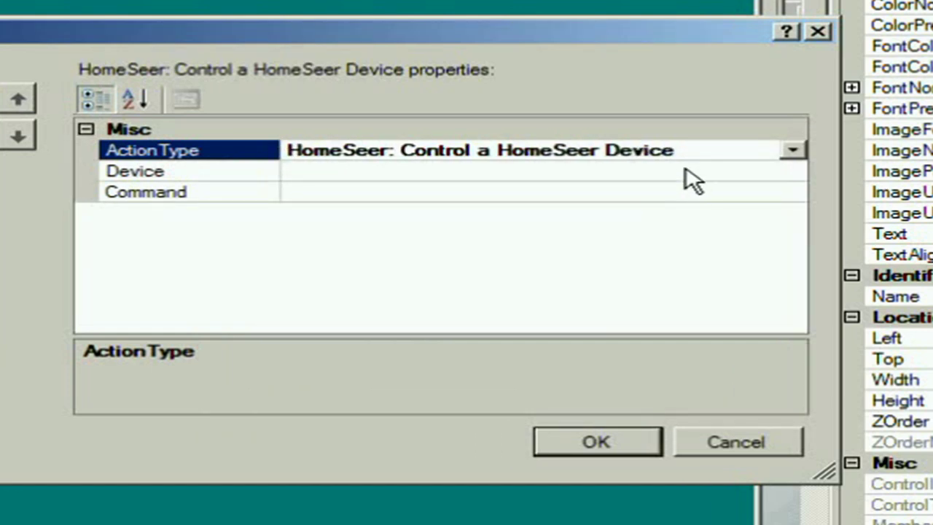
pyautogui.click(802, 172)
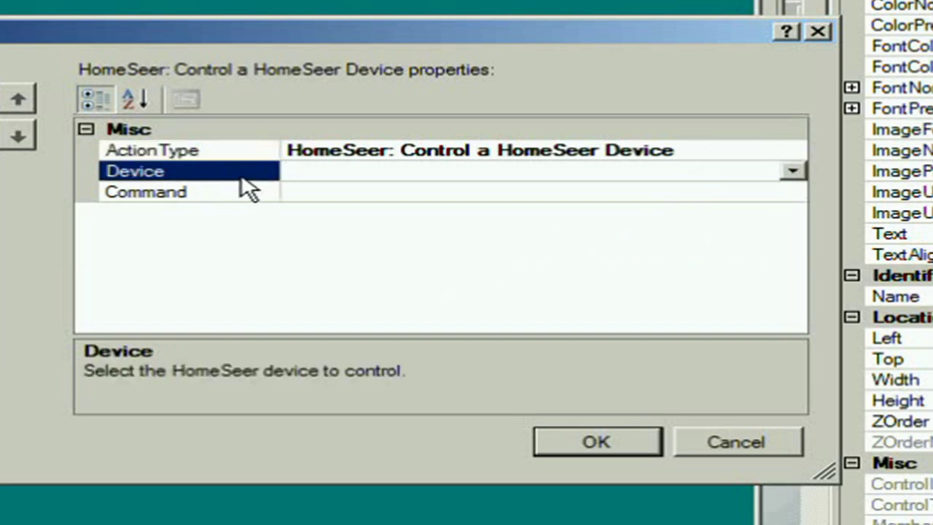
pyautogui.click(795, 171)
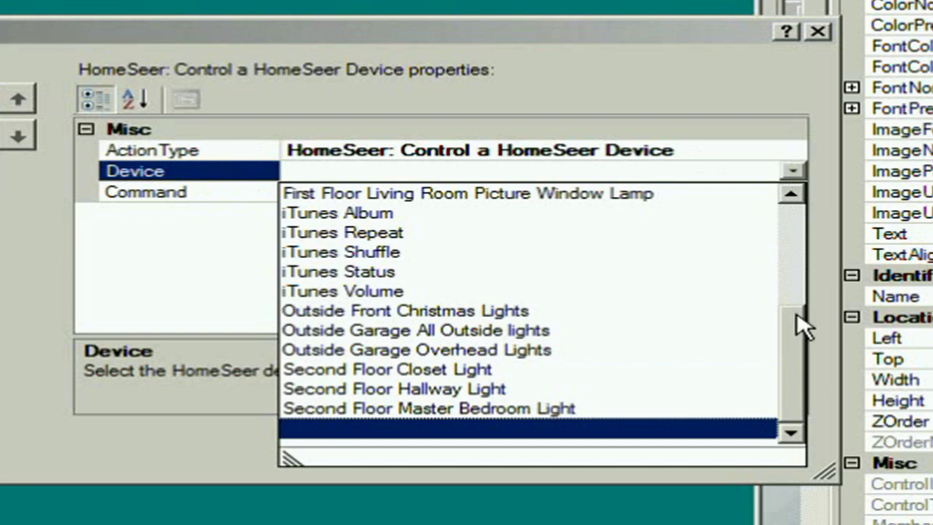
pyautogui.moveTo(797, 348); pyautogui.dragTo(765, 271)
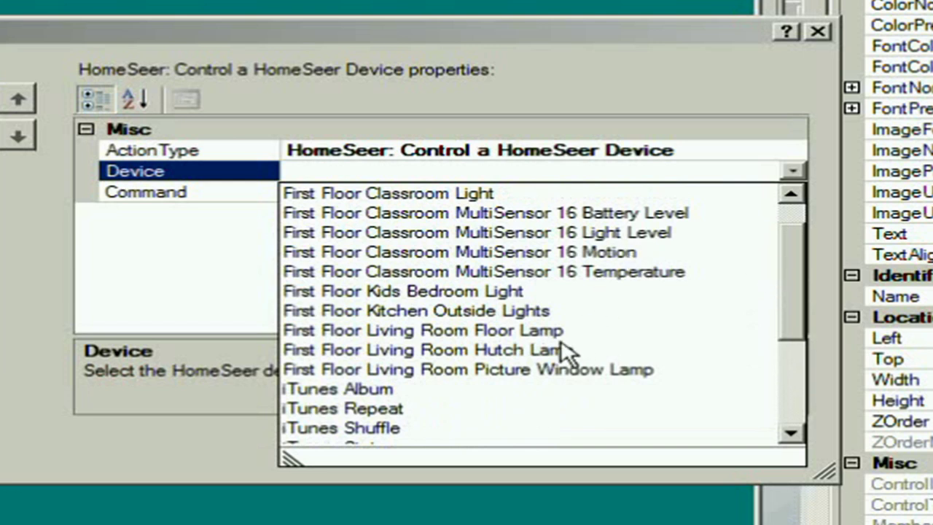
pyautogui.click(532, 356)
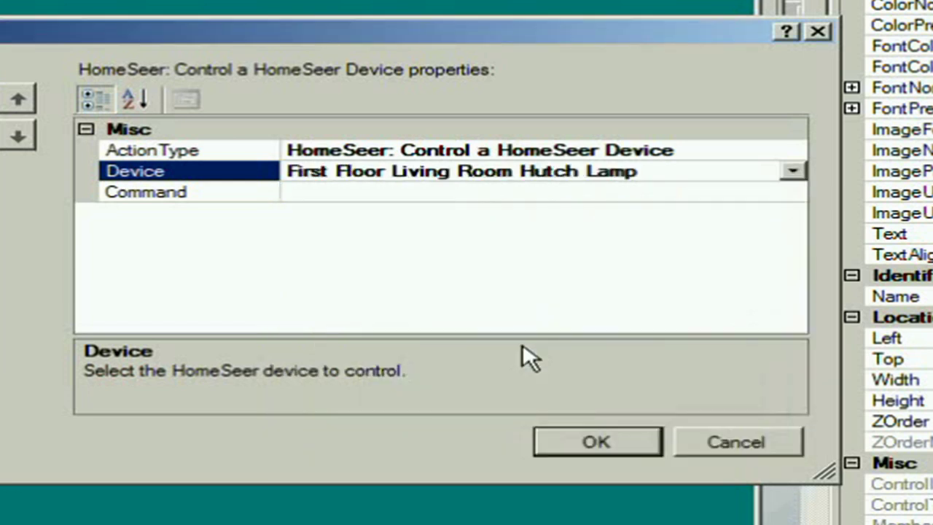
# Set the action's command to Toggle On/Off and accept the action.
pyautogui.click(798, 195)
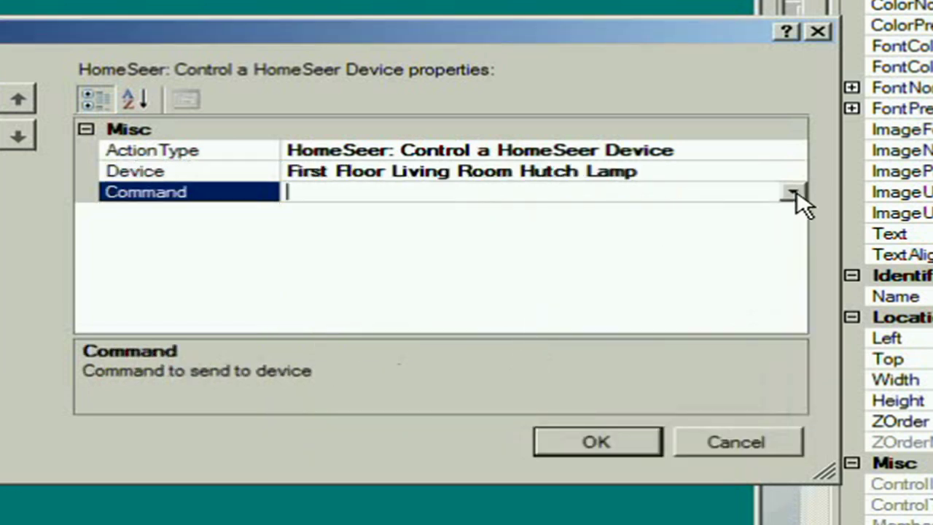
pyautogui.click(795, 194)
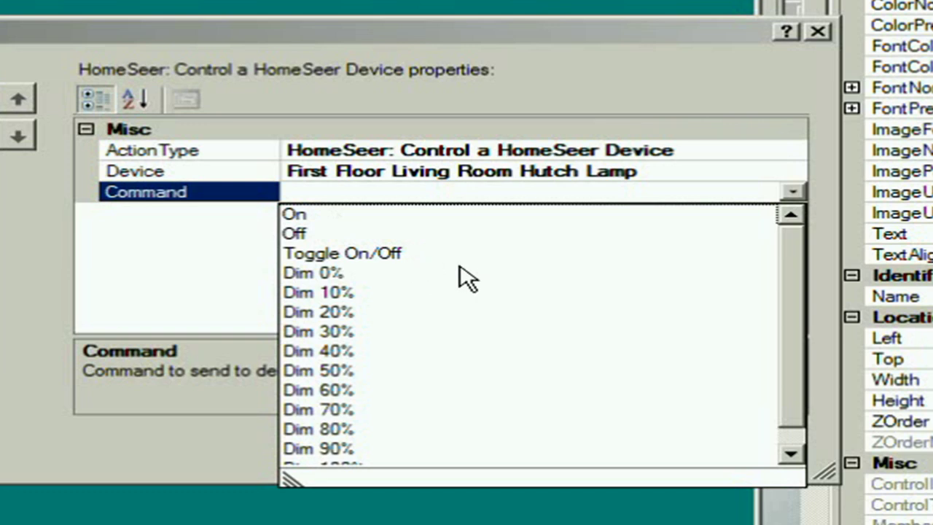
pyautogui.moveTo(802, 381); pyautogui.dragTo(792, 350)
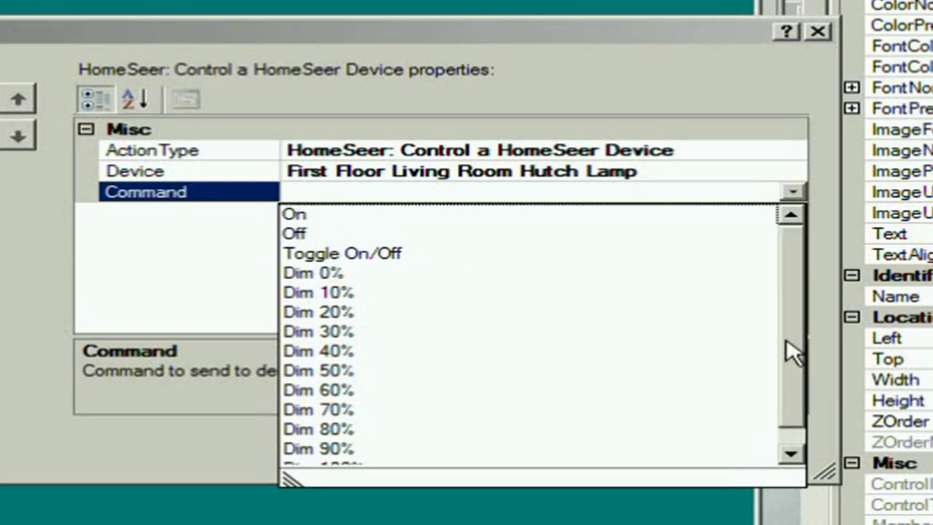
pyautogui.click(360, 263)
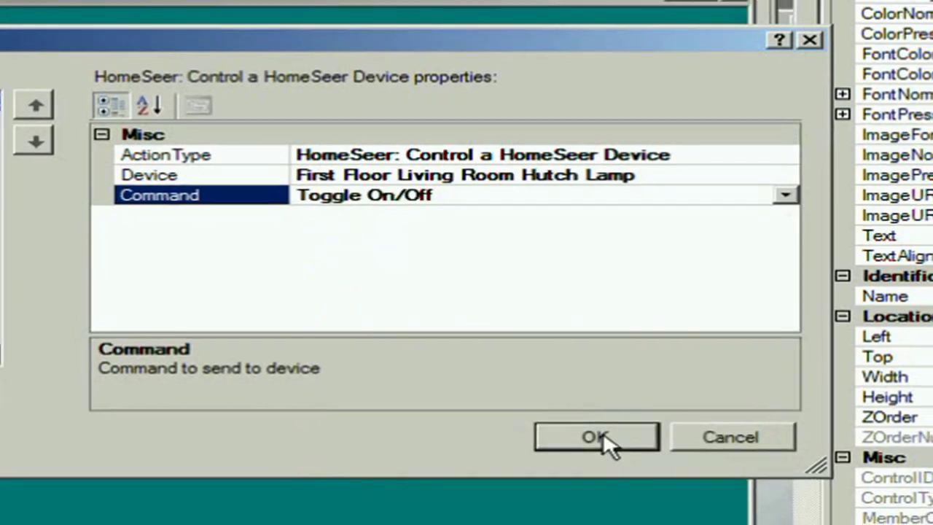
pyautogui.click(602, 442)
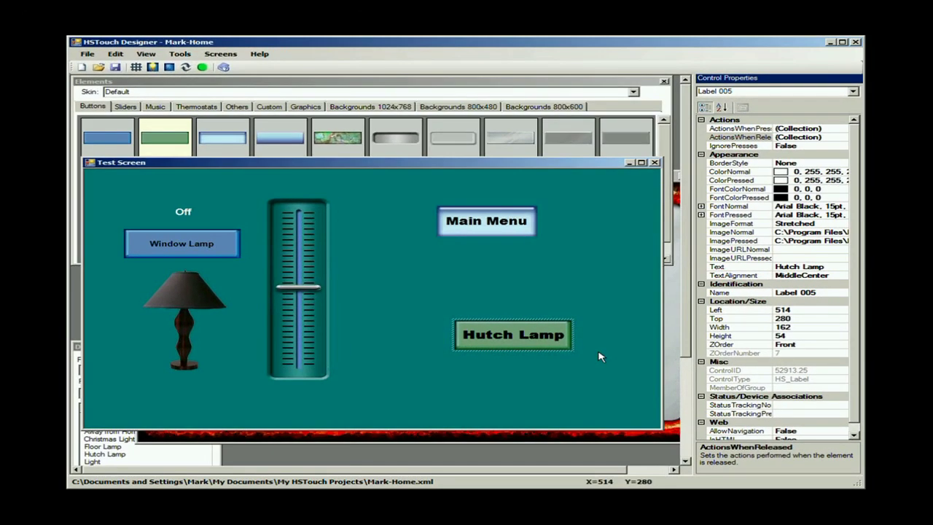
# Move the Hutch Lamp button to just below the Main Menu button, and paste a copy of it into the empty area beneath.
pyautogui.moveTo(521, 344); pyautogui.dragTo(462, 307)
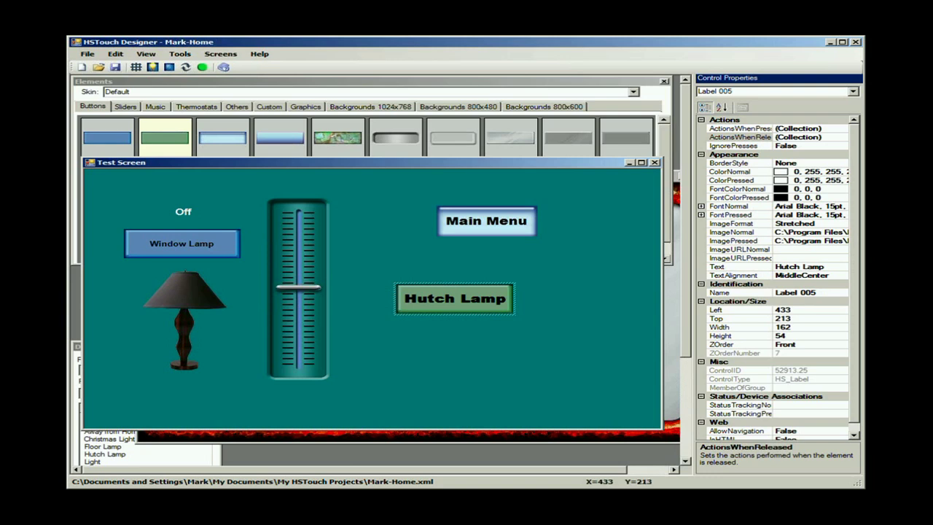
pyautogui.moveTo(462, 306); pyautogui.dragTo(505, 269)
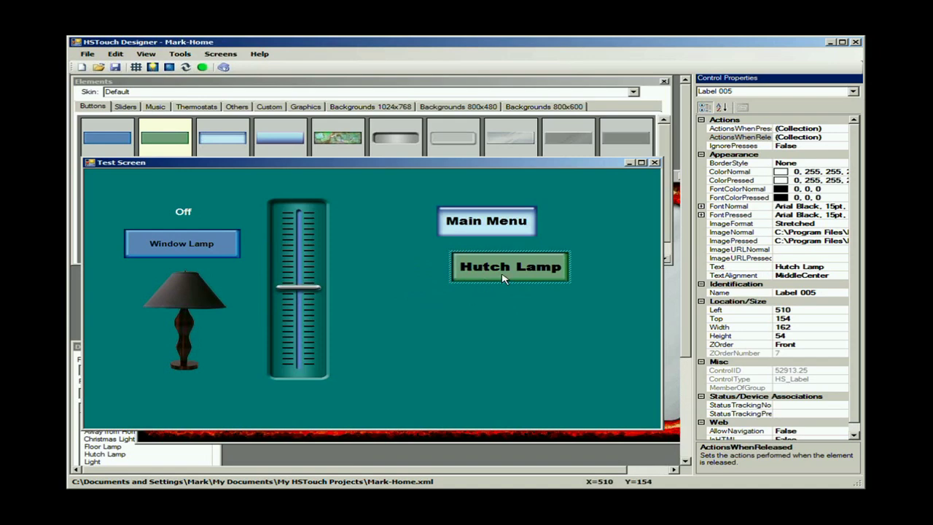
pyautogui.rightClick(503, 279)
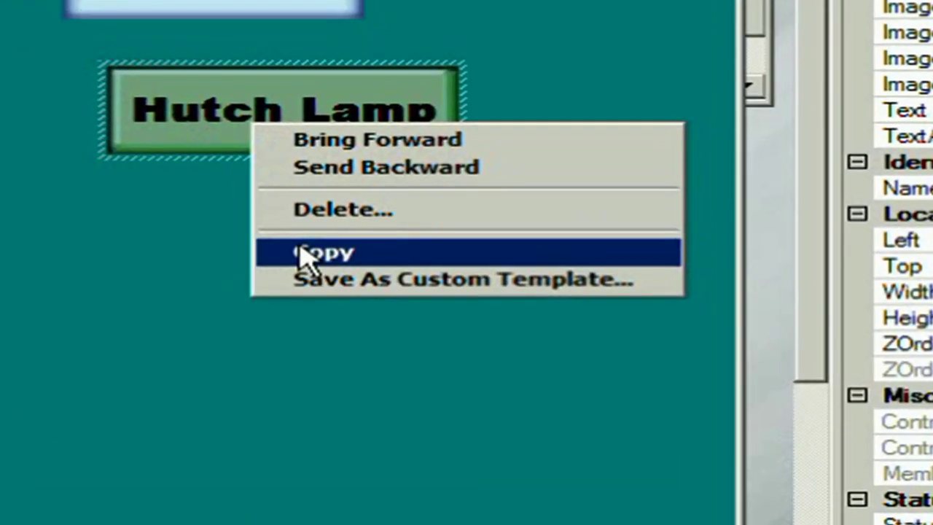
pyautogui.click(303, 255)
pyautogui.rightClick(99, 253)
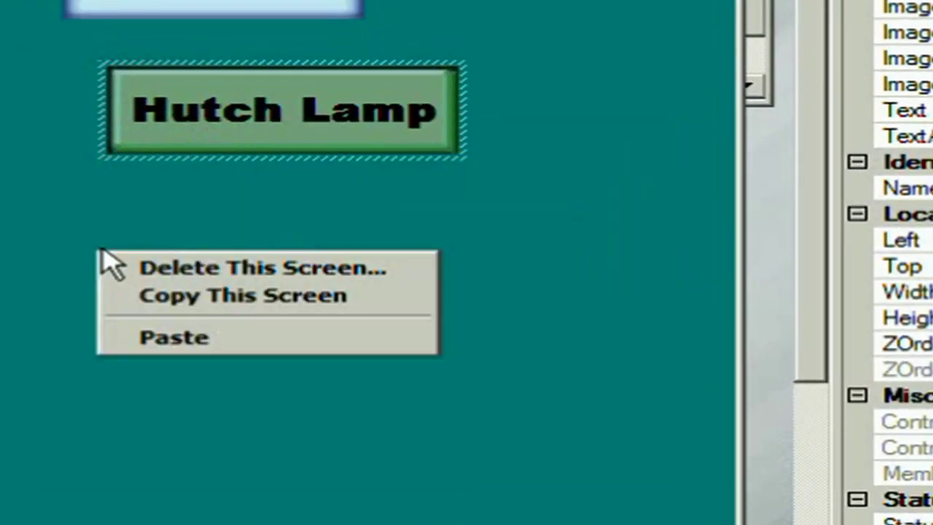
pyautogui.click(162, 339)
pyautogui.moveTo(243, 304); pyautogui.dragTo(102, 319)
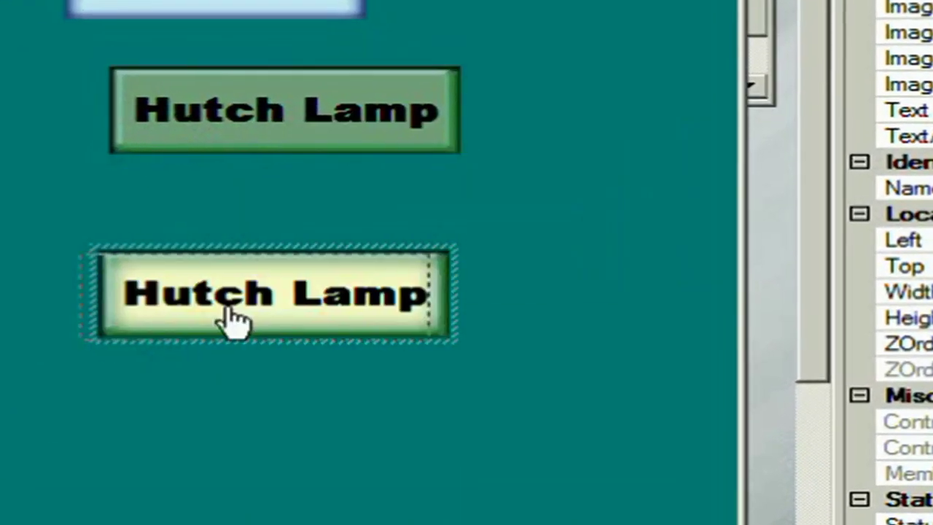
pyautogui.moveTo(266, 332); pyautogui.dragTo(232, 313)
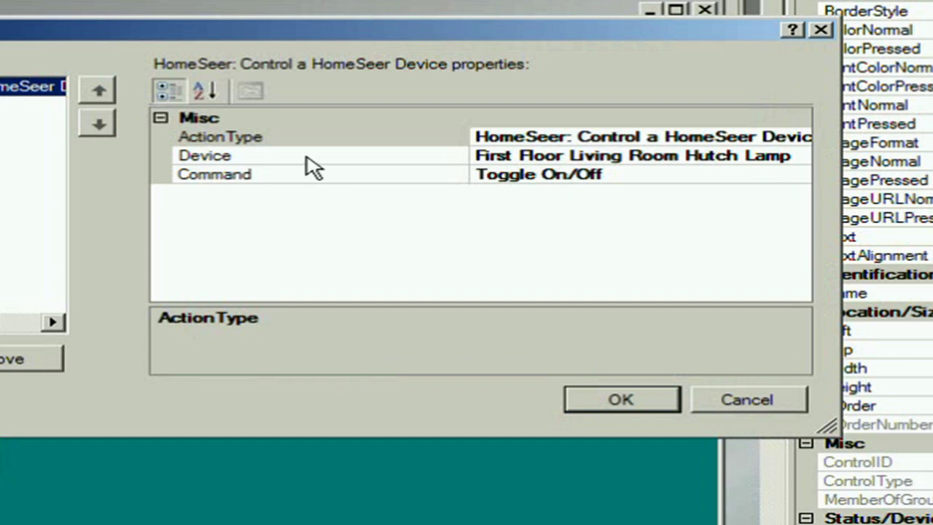
# Set the device of the copied button's release action to First Floor Living Room Floor Lamp.
pyautogui.click(800, 161)
pyautogui.click(799, 158)
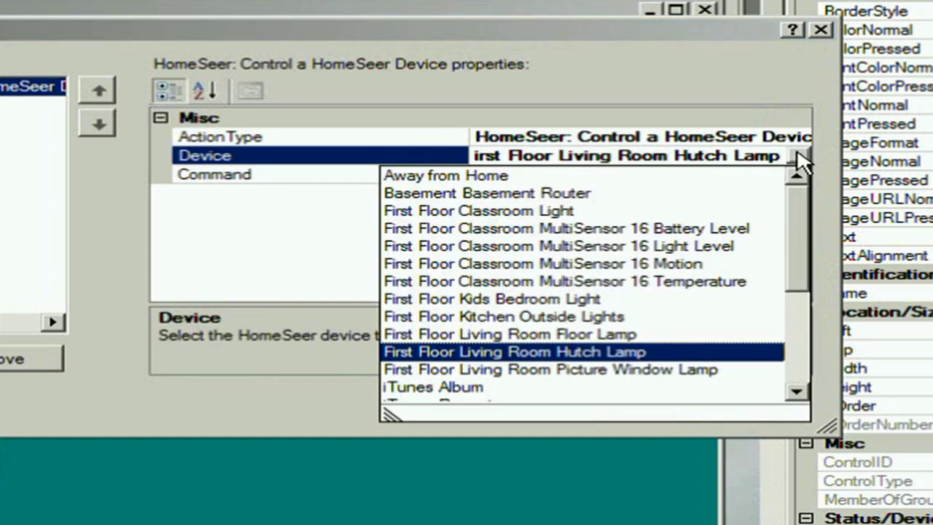
pyautogui.click(653, 336)
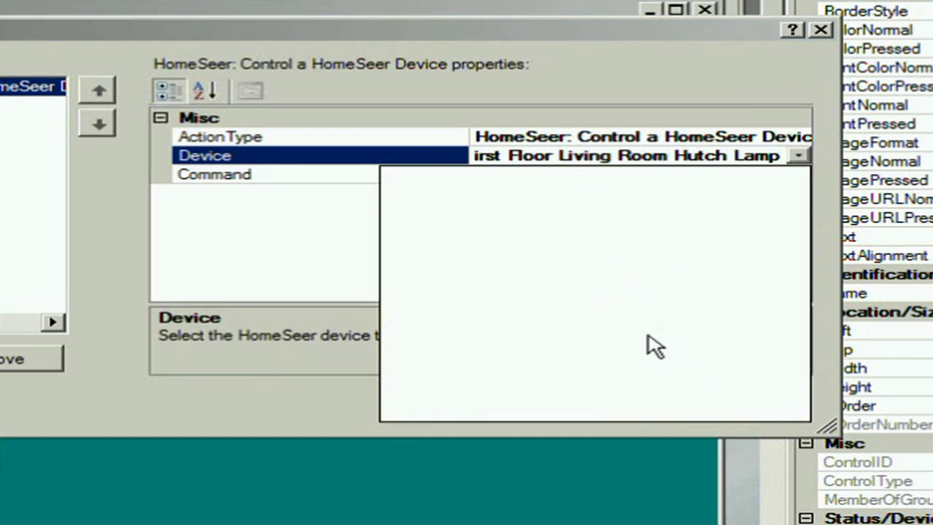
pyautogui.click(641, 406)
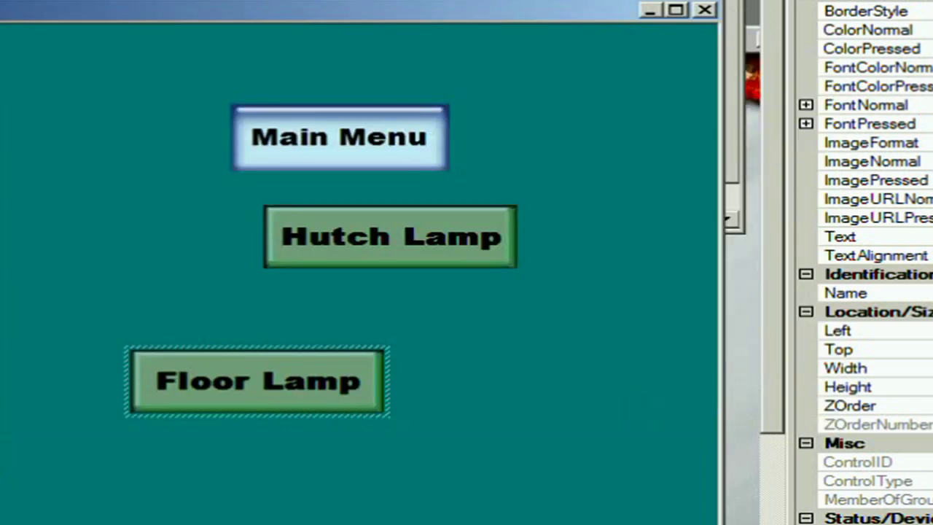
# Reposition the Floor Lamp button to about left 355, top 19, and the Main Menu button to about left 559, top 55.
pyautogui.moveTo(285, 387); pyautogui.dragTo(462, 327)
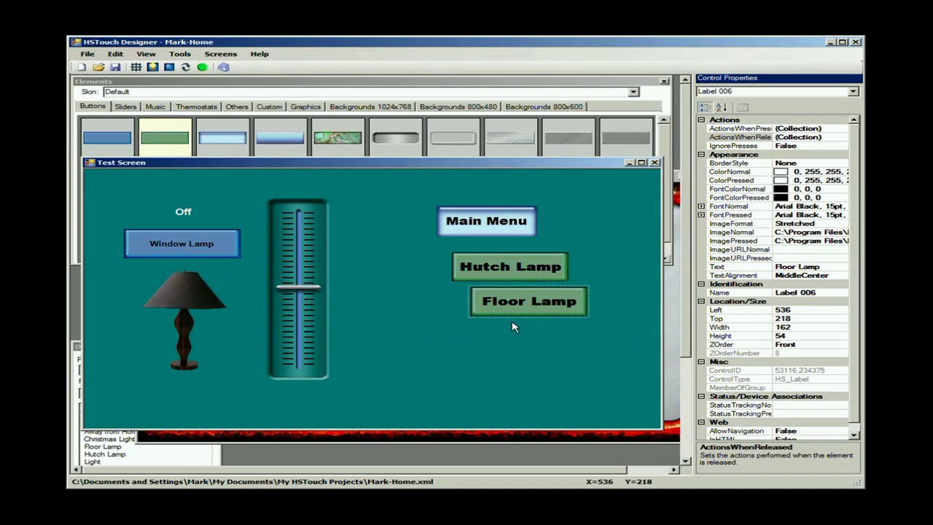
pyautogui.moveTo(552, 309); pyautogui.dragTo(420, 164)
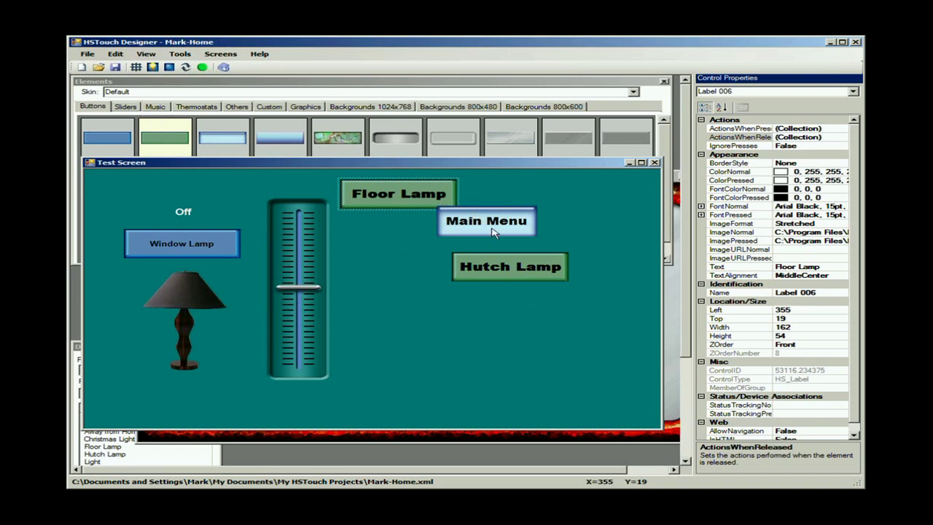
pyautogui.click(535, 219)
pyautogui.moveTo(539, 220); pyautogui.dragTo(591, 210)
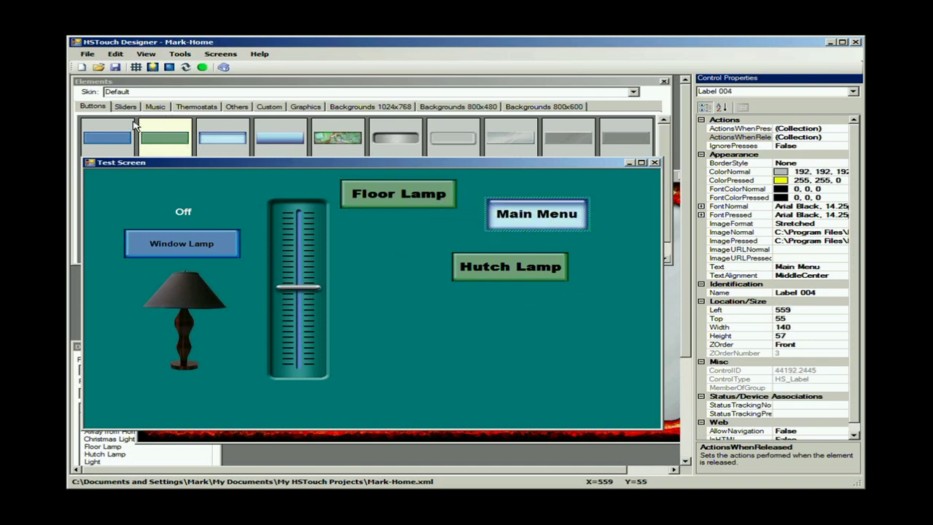
# Add the vertical metallic slider at about left 404, top 105 on the Test Screen, and move the Hutch Lamp button to about left 609, top 131.
pyautogui.click(126, 107)
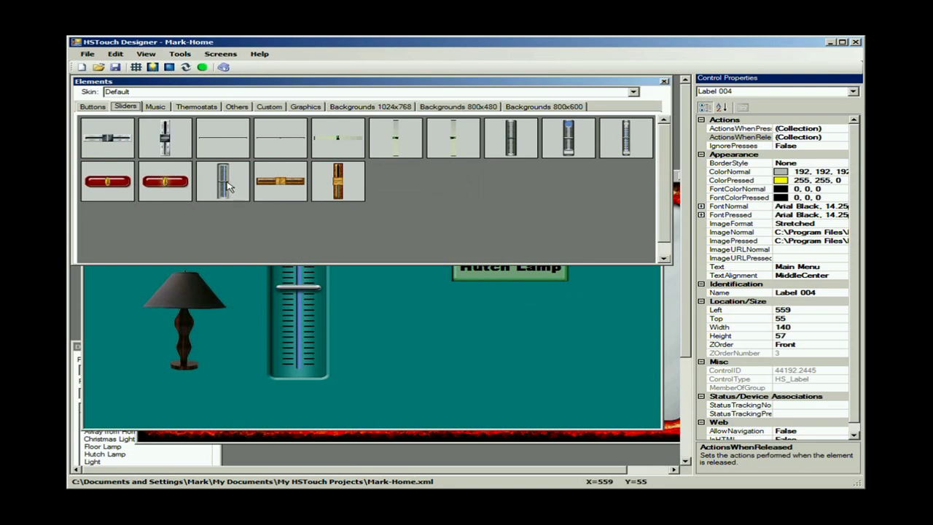
pyautogui.moveTo(519, 153); pyautogui.dragTo(422, 333)
pyautogui.moveTo(458, 362); pyautogui.dragTo(414, 258)
pyautogui.moveTo(521, 260); pyautogui.dragTo(591, 258)
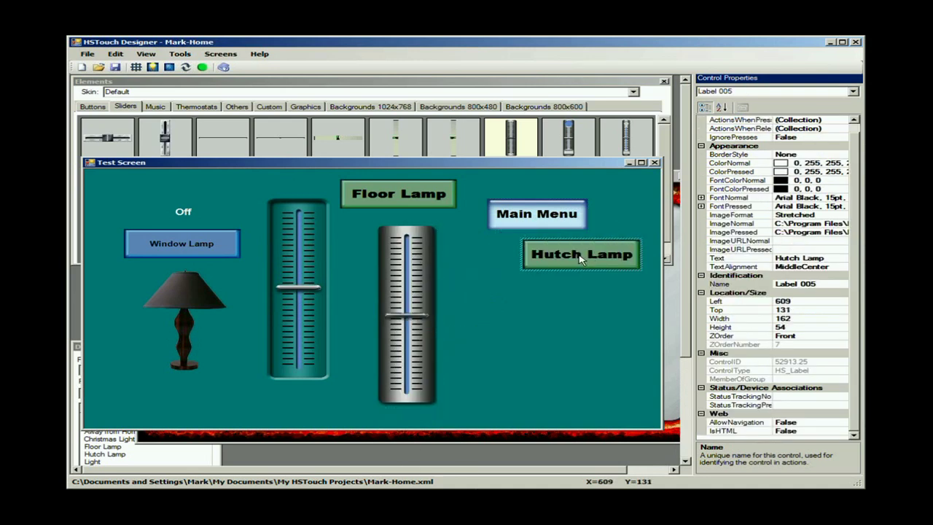
# Set the metallic slider's status tracking to the HomeSeer device First Floor Living Room Hutch Lamp.
pyautogui.click(410, 298)
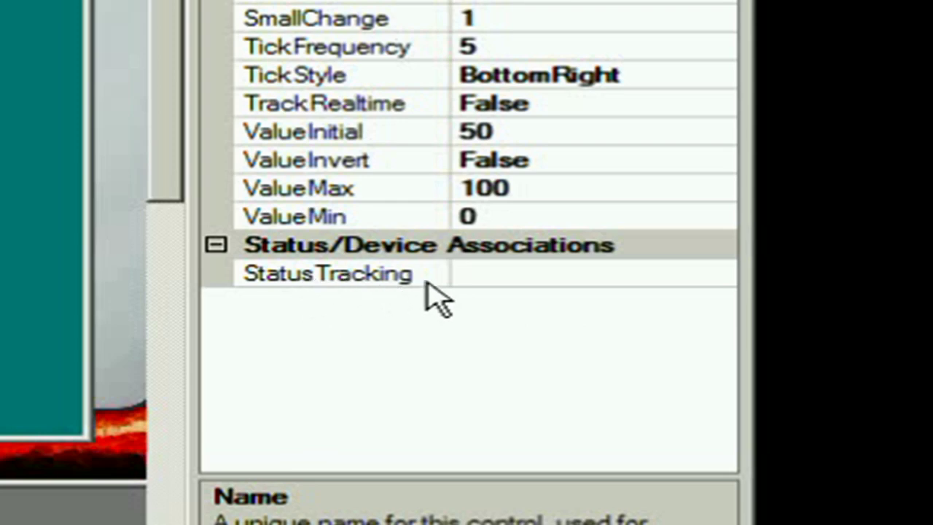
pyautogui.click(713, 278)
pyautogui.click(718, 276)
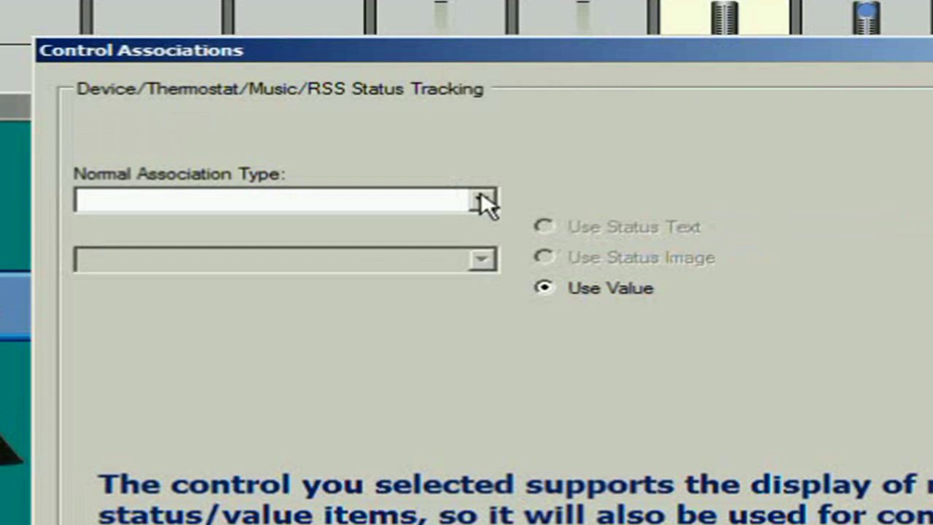
pyautogui.click(480, 197)
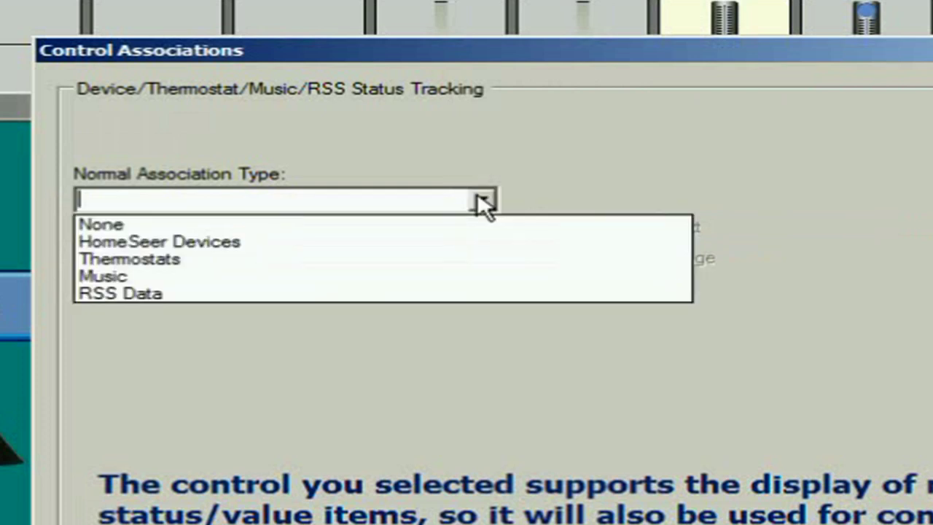
pyautogui.click(225, 240)
pyautogui.click(489, 259)
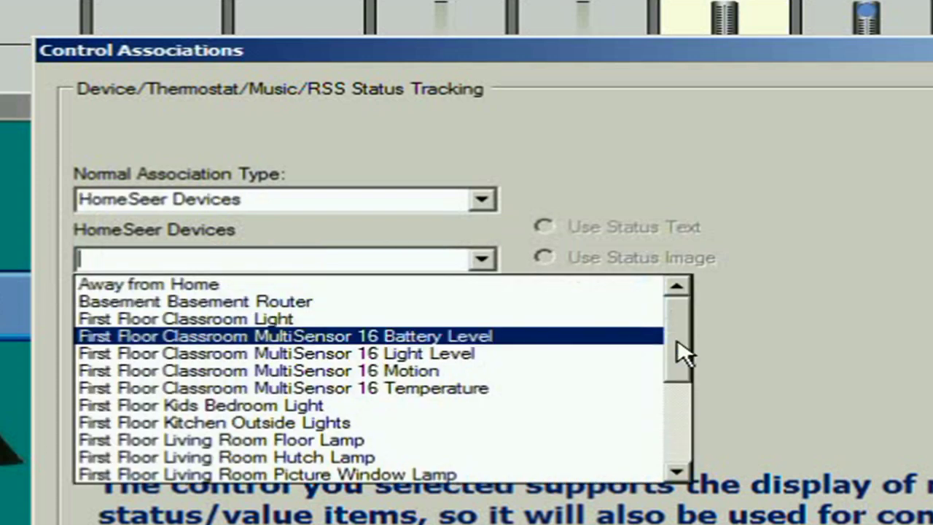
pyautogui.scroll(-1, 678, 354)
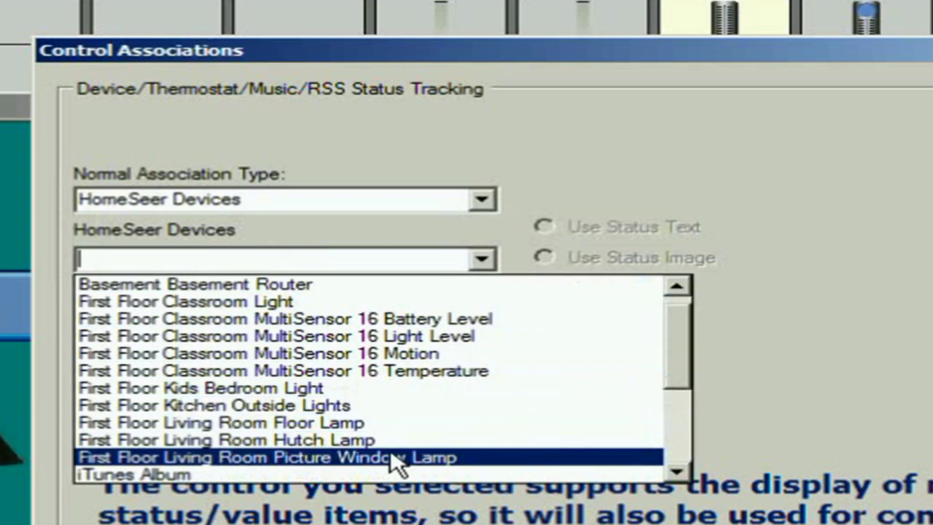
pyautogui.click(384, 447)
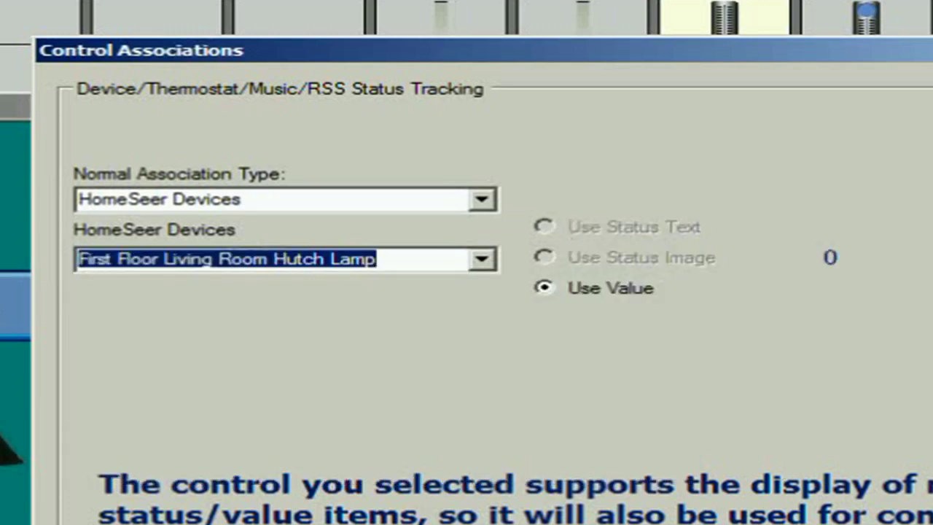
pyautogui.click(766, 487)
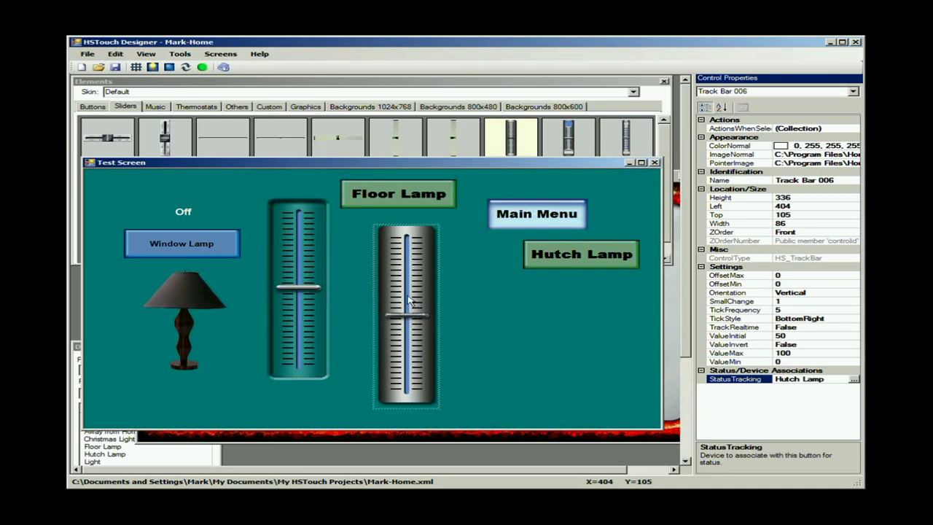
# Rearrange the Test Screen: metallic slider to about 457, 74, Floor Lamp to 573, 261, Main Menu to 603, 25, teal slider to 233, 65.
pyautogui.moveTo(409, 301); pyautogui.dragTo(440, 308)
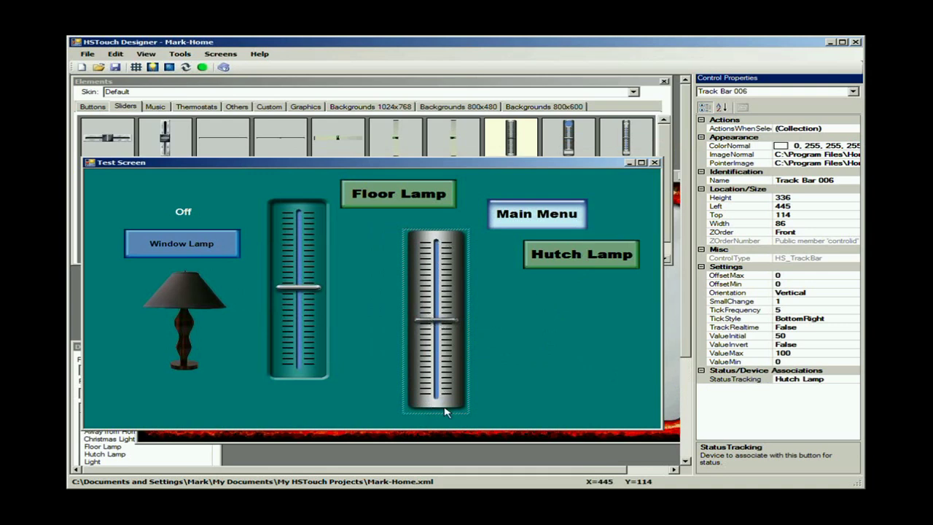
pyautogui.moveTo(427, 195); pyautogui.dragTo(583, 330)
pyautogui.moveTo(443, 283); pyautogui.dragTo(451, 253)
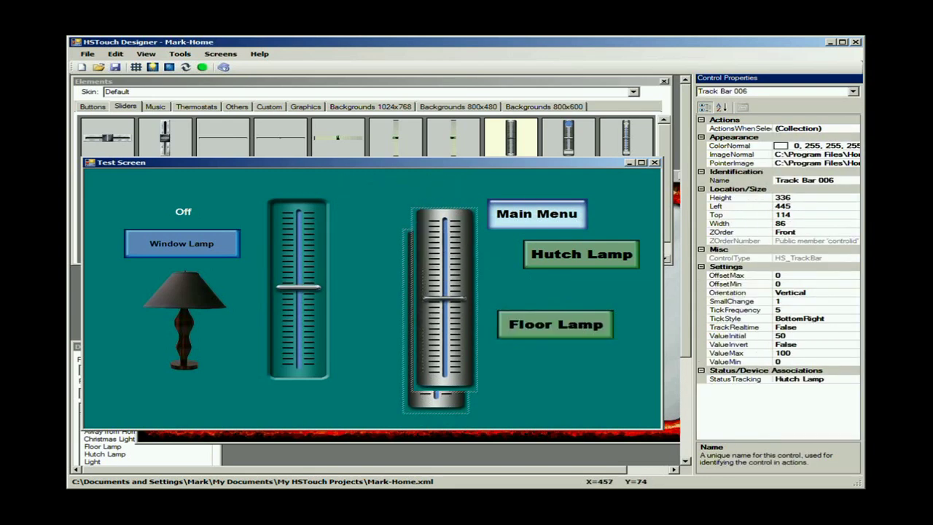
pyautogui.moveTo(529, 220); pyautogui.dragTo(561, 205)
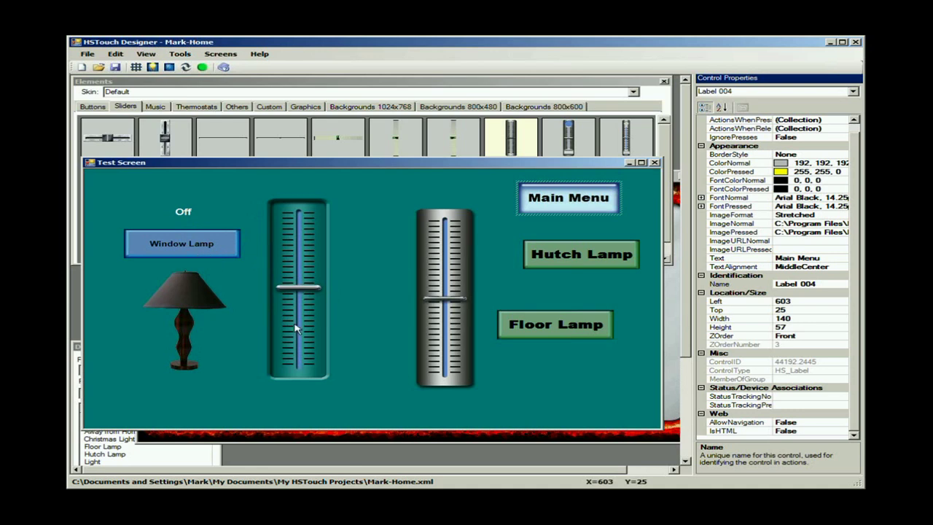
pyautogui.moveTo(293, 325); pyautogui.dragTo(275, 326)
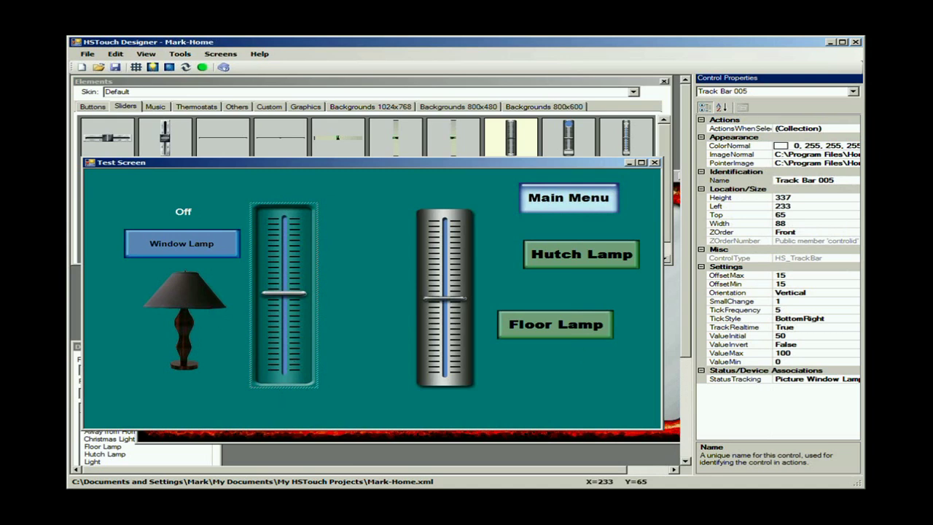
# Save the project and open the Test Screen in the HSTouch client.
pyautogui.click(88, 55)
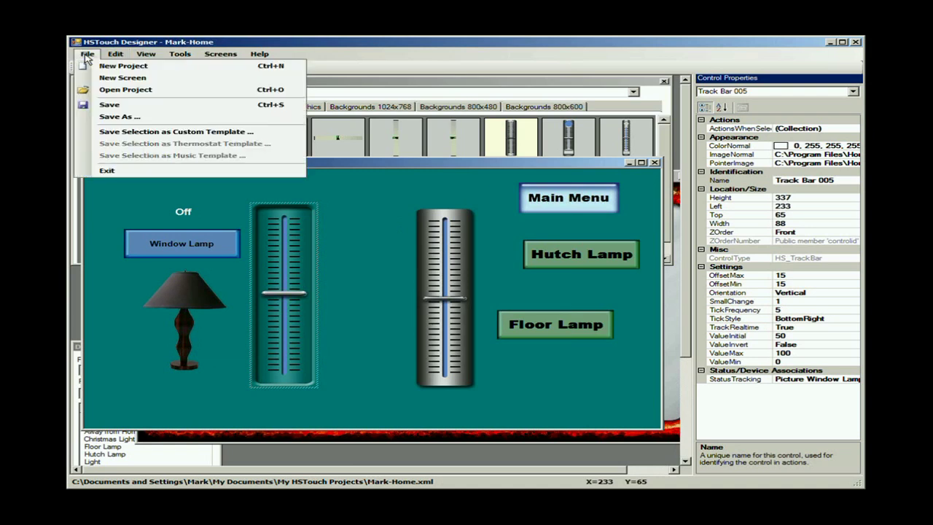
pyautogui.click(110, 106)
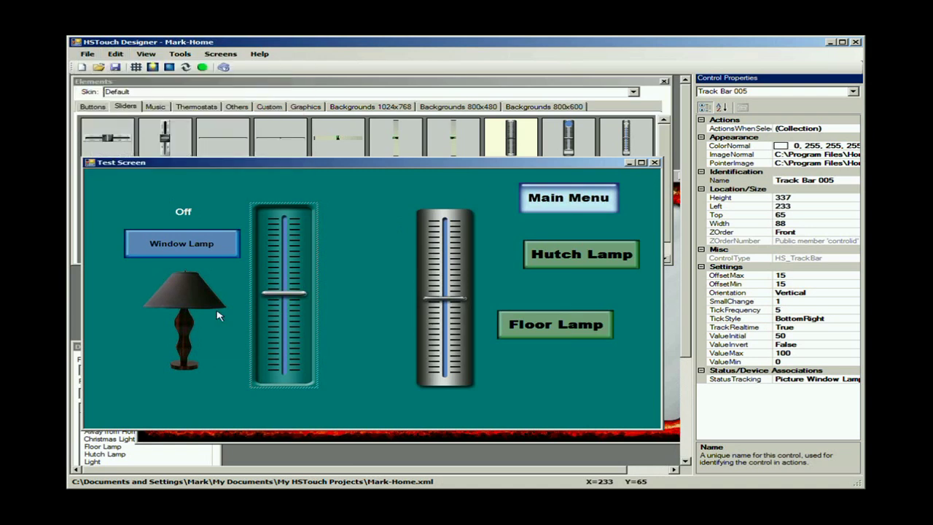
pyautogui.press('super')
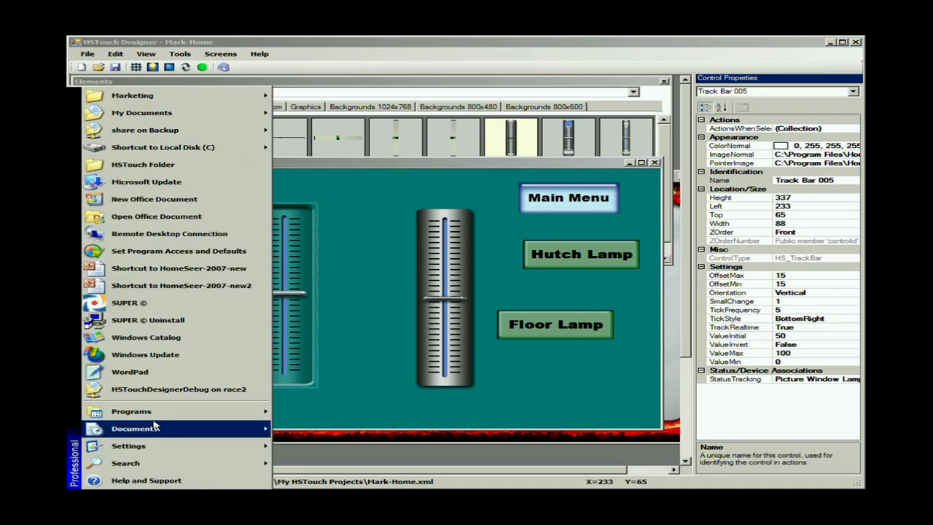
pyautogui.moveTo(240, 411)
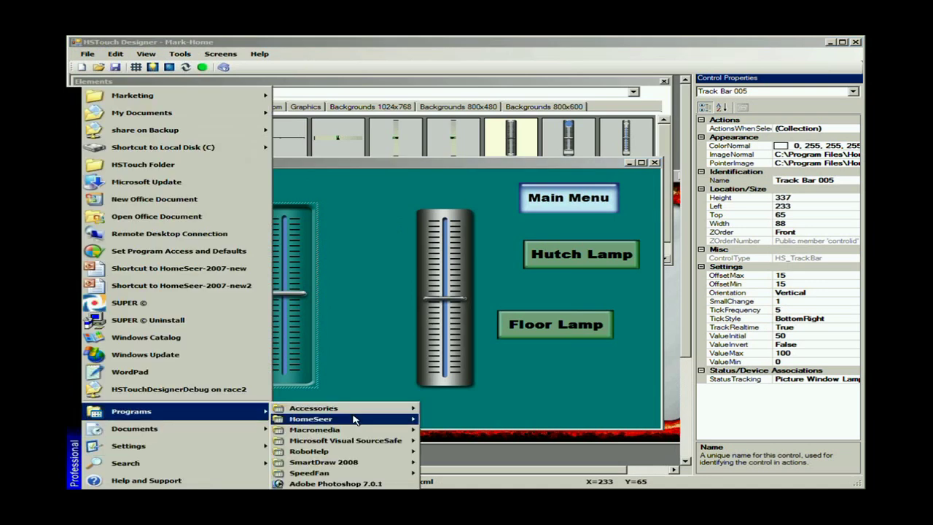
pyautogui.moveTo(357, 421)
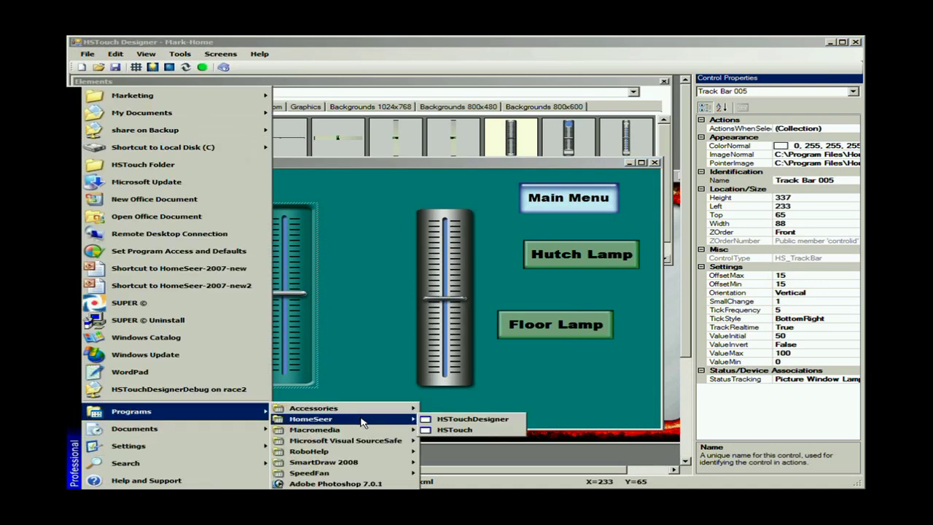
pyautogui.click(453, 430)
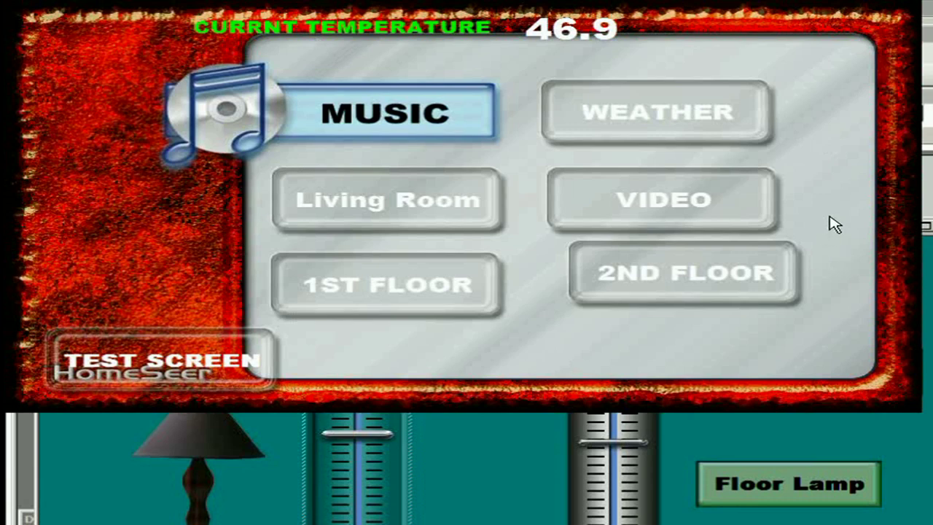
pyautogui.click(219, 348)
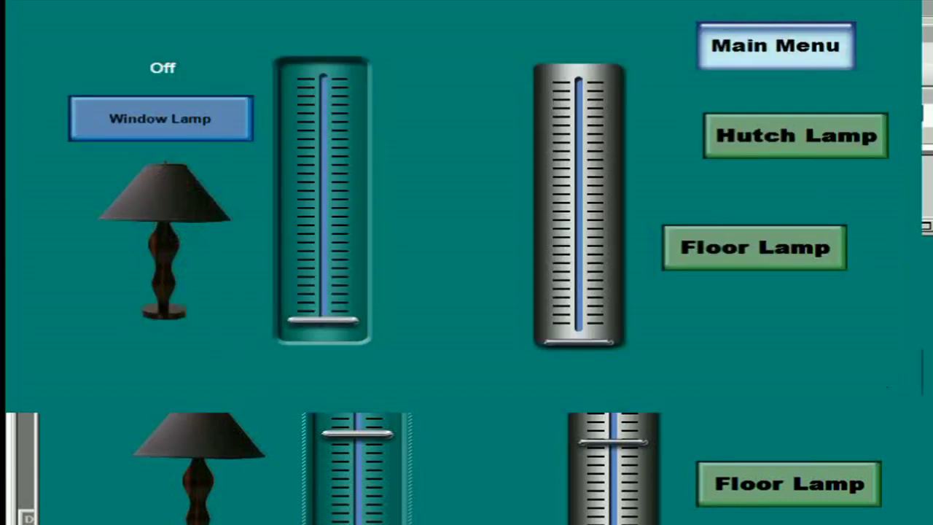
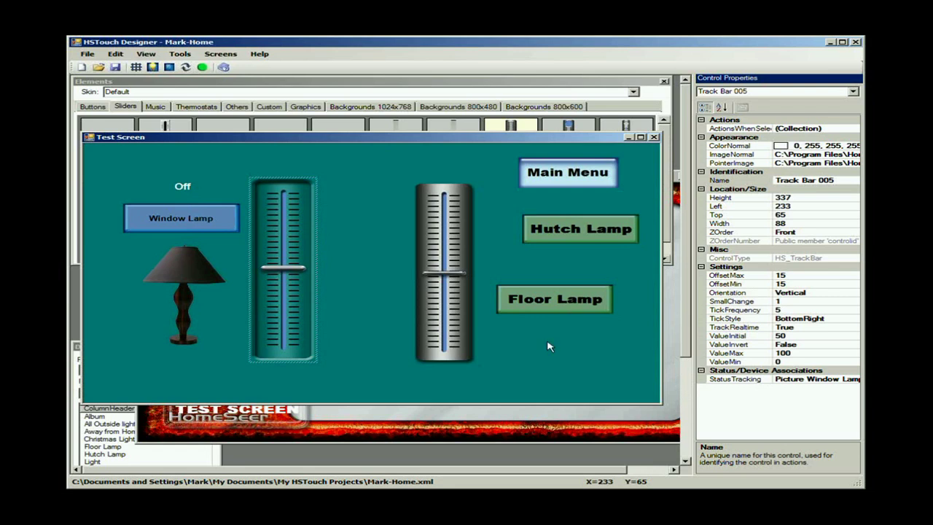
# Delete the metallic slider, the Floor Lamp button and the Hutch Lamp button from the Test Screen.
pyautogui.click(459, 300)
pyautogui.press('Delete')
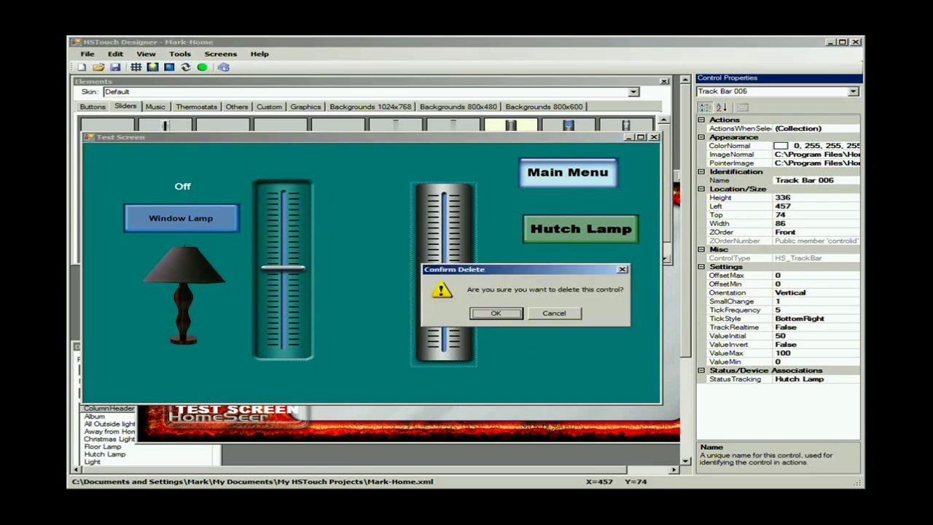
pyautogui.click(499, 312)
pyautogui.click(581, 228)
pyautogui.press('Delete')
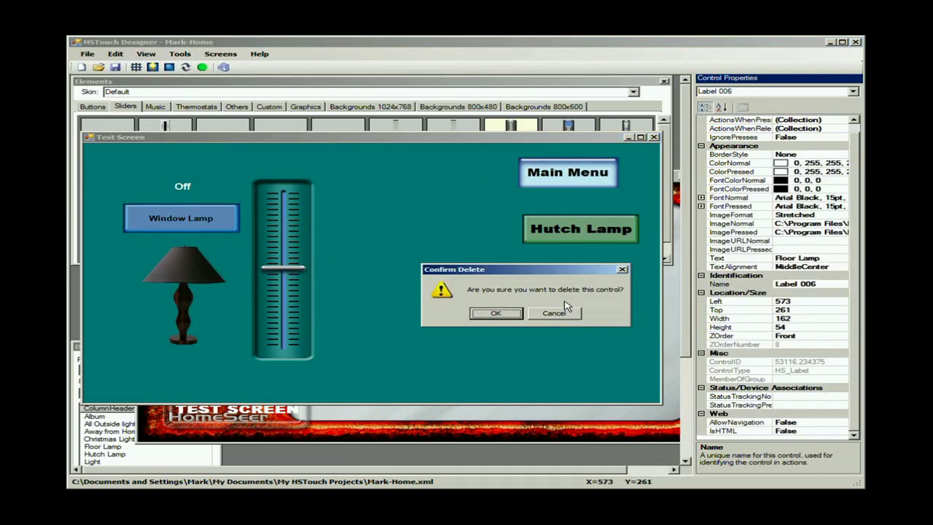
pyautogui.click(496, 312)
pyautogui.click(552, 219)
pyautogui.press('Delete')
pyautogui.click(496, 313)
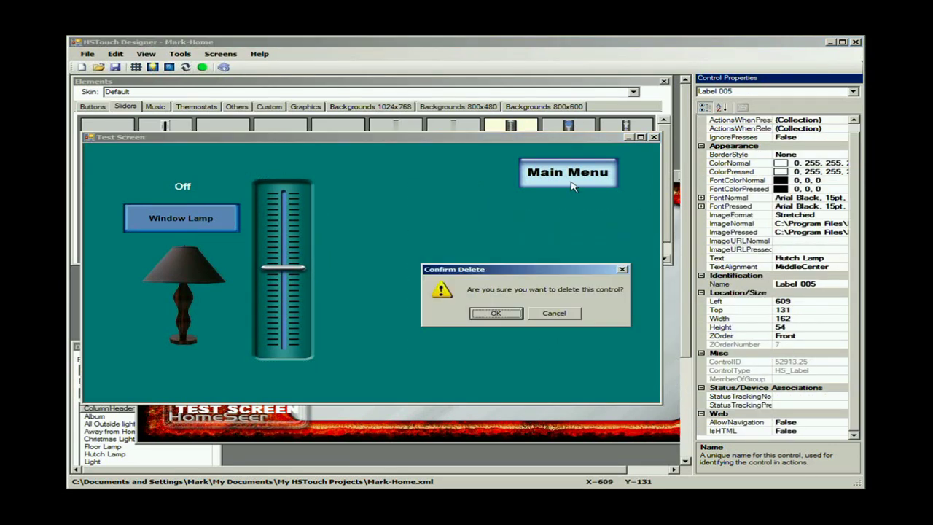
pyautogui.click(559, 313)
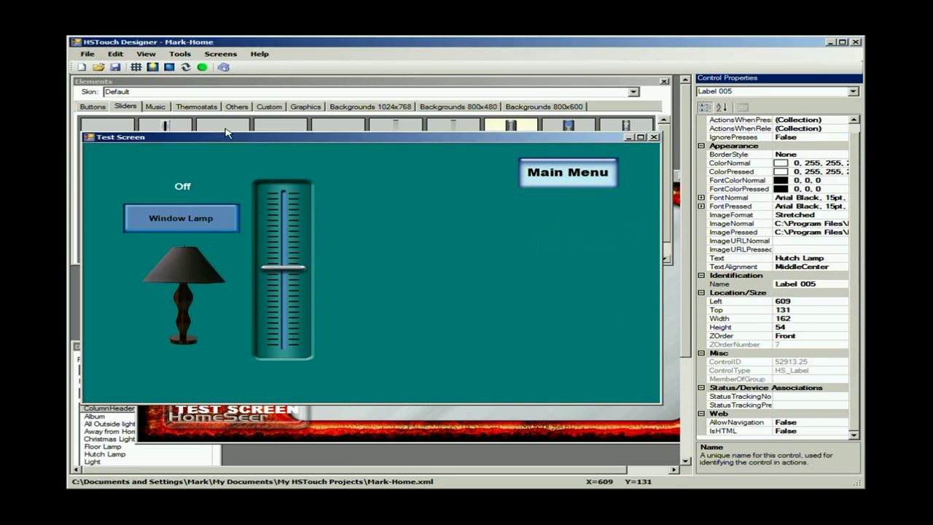
# Add the blue gradient button to the Test Screen and place it at about left 465, top 245.
pyautogui.moveTo(347, 143); pyautogui.dragTo(365, 215)
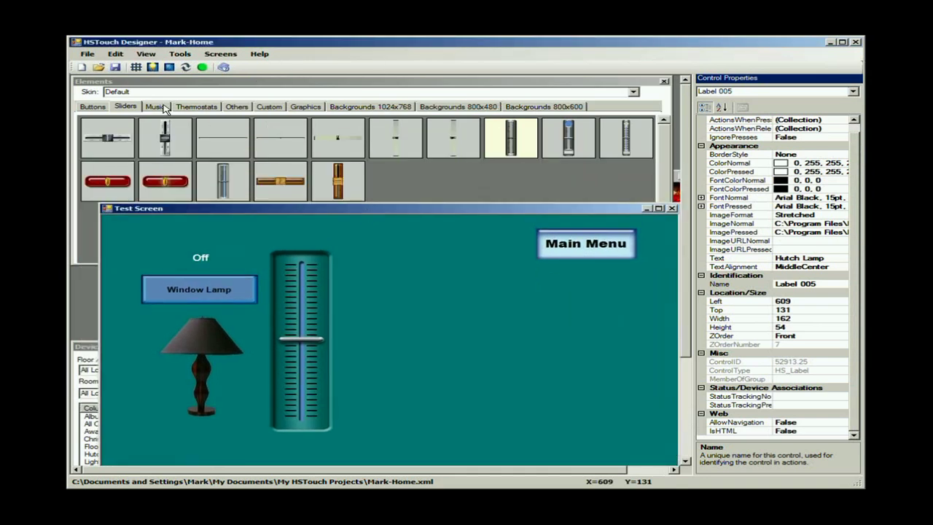
pyautogui.click(91, 107)
pyautogui.moveTo(277, 146); pyautogui.dragTo(430, 300)
pyautogui.moveTo(516, 316); pyautogui.dragTo(513, 374)
# Set the new button's text to "All lights Off" and move it to about left 411, top 135.
pyautogui.click(718, 258)
pyautogui.write('Al')
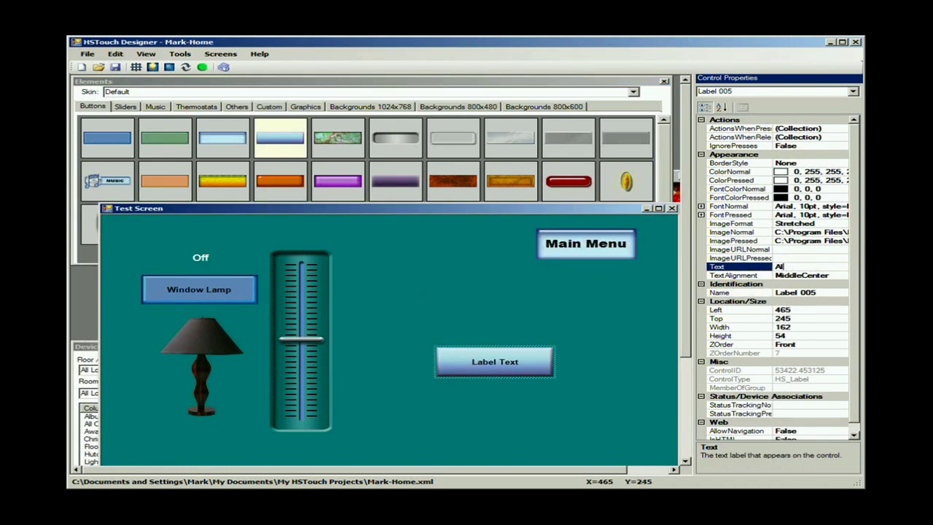
pyautogui.write('l lights Off')
pyautogui.press('Return')
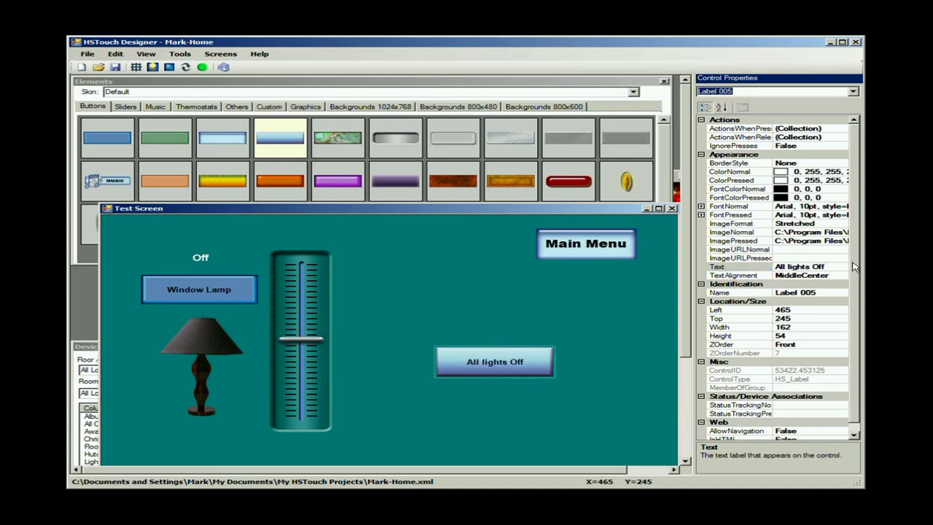
pyautogui.moveTo(504, 367); pyautogui.dragTo(465, 309)
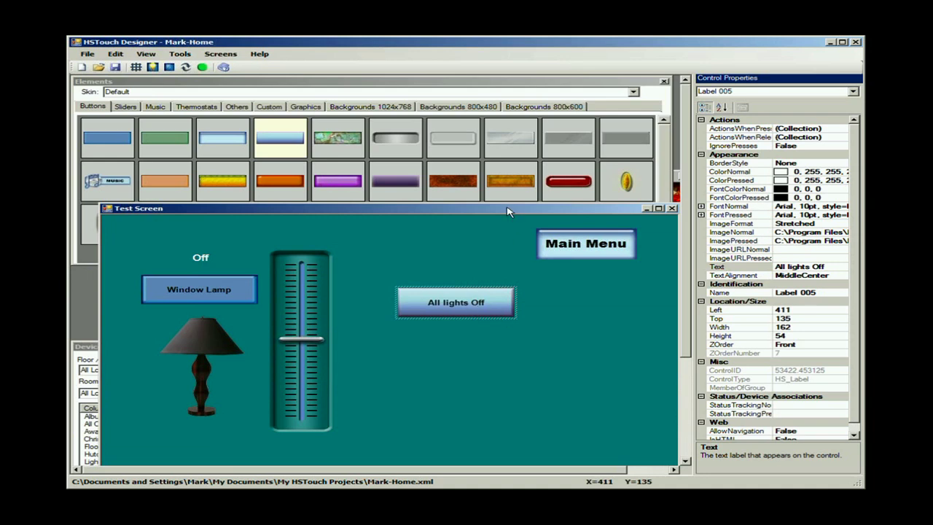
# Add a when-released action of type "HomeSeer: Trigger a HomeSeer Event" to the All lights Off button.
pyautogui.moveTo(507, 213); pyautogui.dragTo(480, 156)
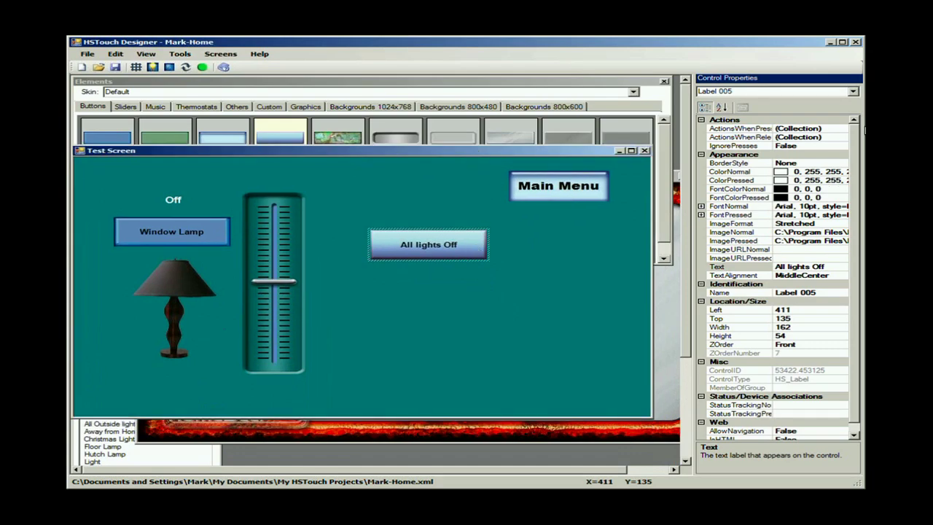
pyautogui.click(844, 137)
pyautogui.click(843, 138)
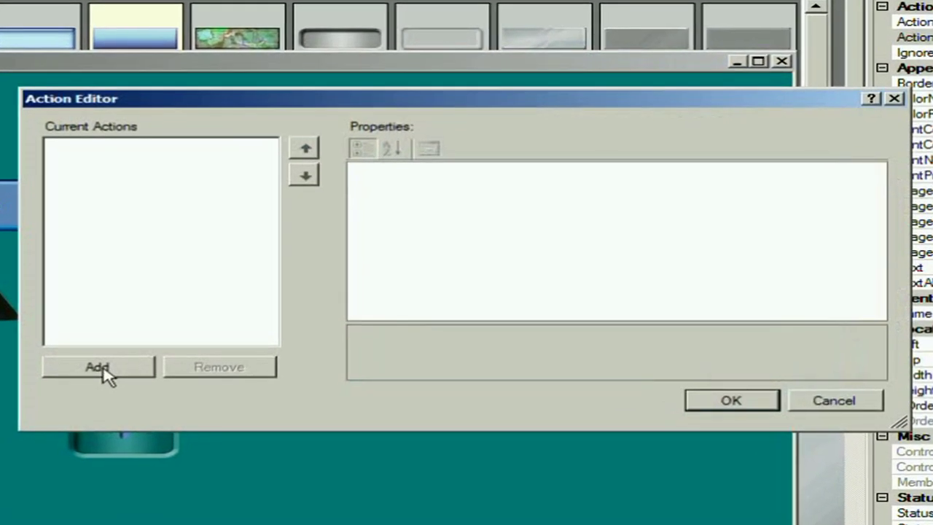
pyautogui.click(102, 372)
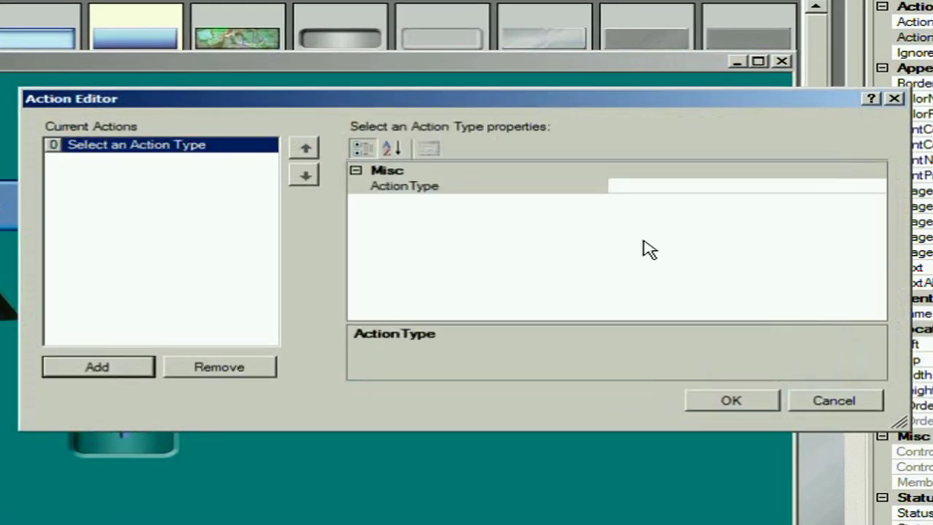
pyautogui.click(875, 190)
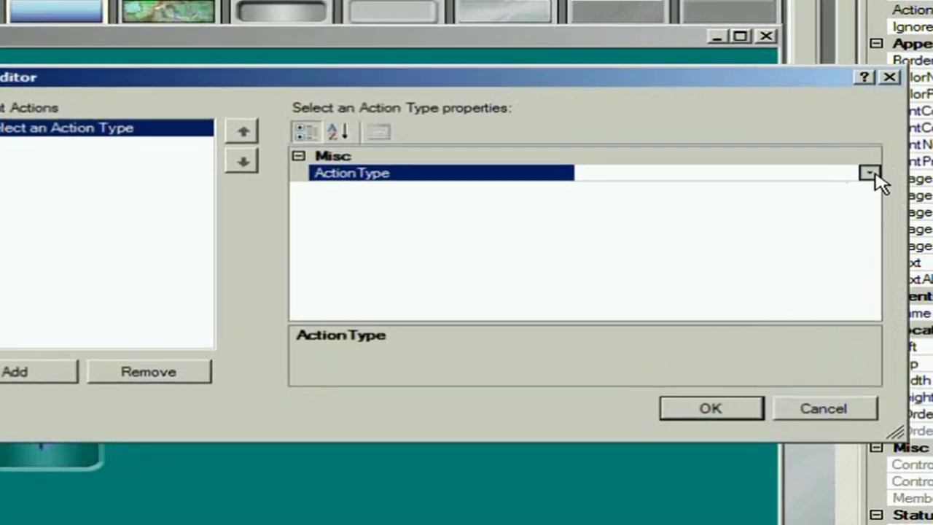
pyautogui.click(877, 187)
pyautogui.moveTo(853, 227); pyautogui.dragTo(854, 265)
pyautogui.click(454, 339)
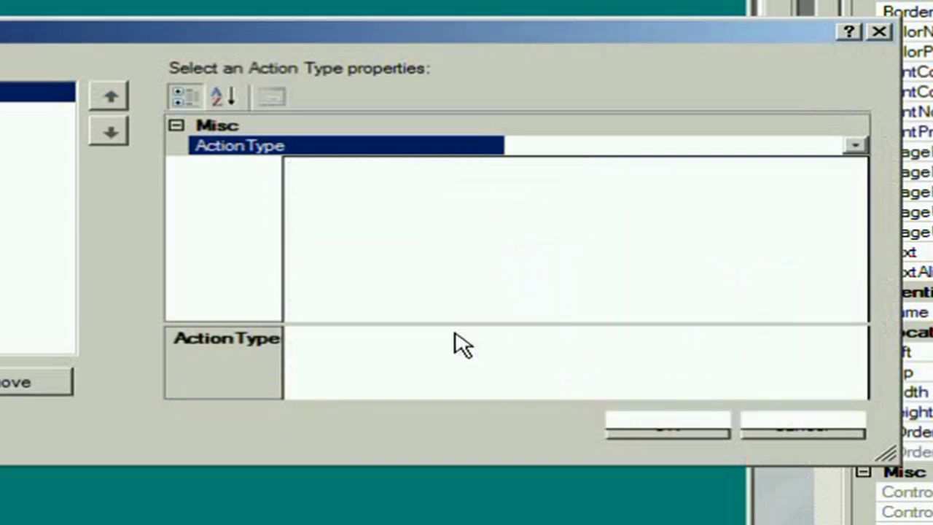
# Set the action's event name to "Manual Lighting Events Living Room Lights Off" and save the button's actions.
pyautogui.click(854, 170)
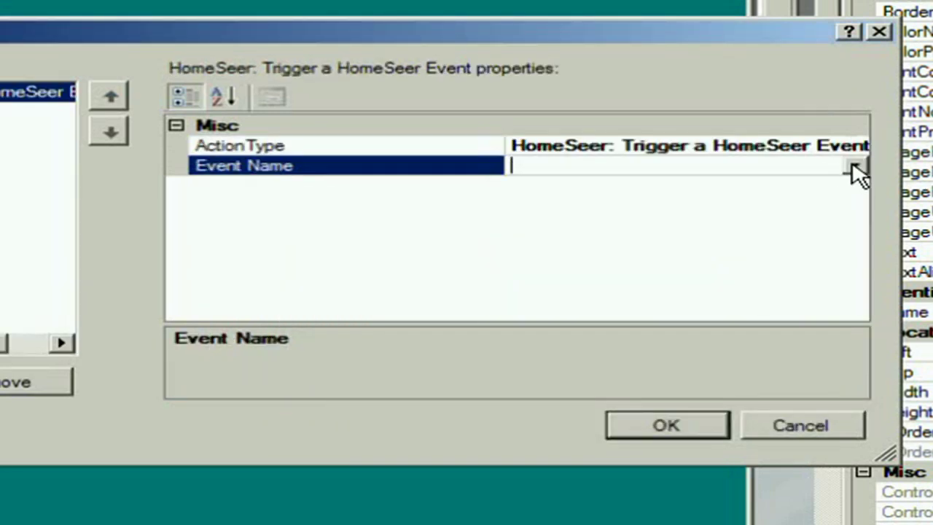
pyautogui.click(857, 168)
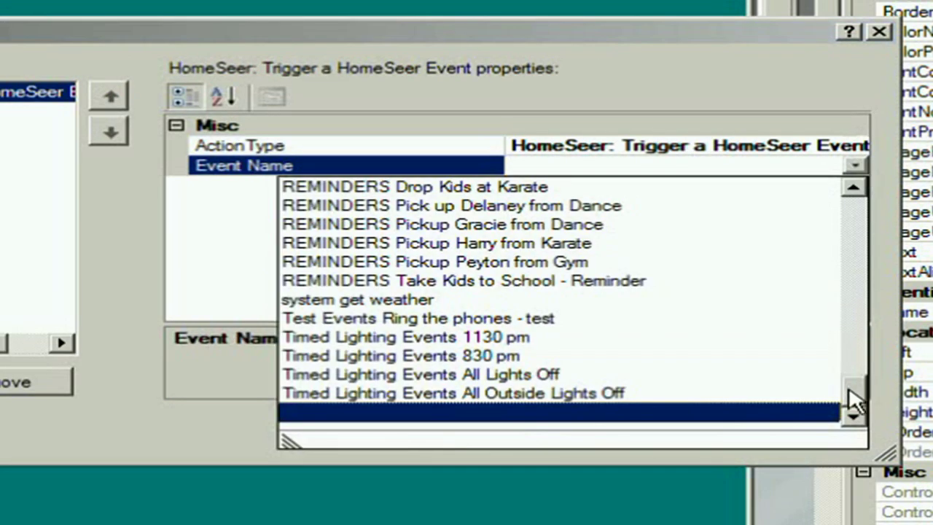
pyautogui.moveTo(852, 396); pyautogui.dragTo(878, 245)
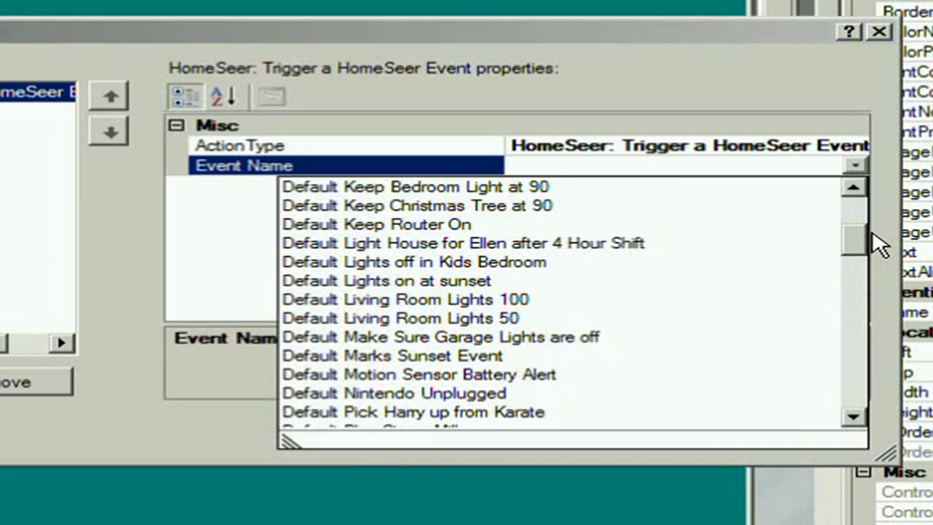
pyautogui.moveTo(878, 244); pyautogui.dragTo(882, 357)
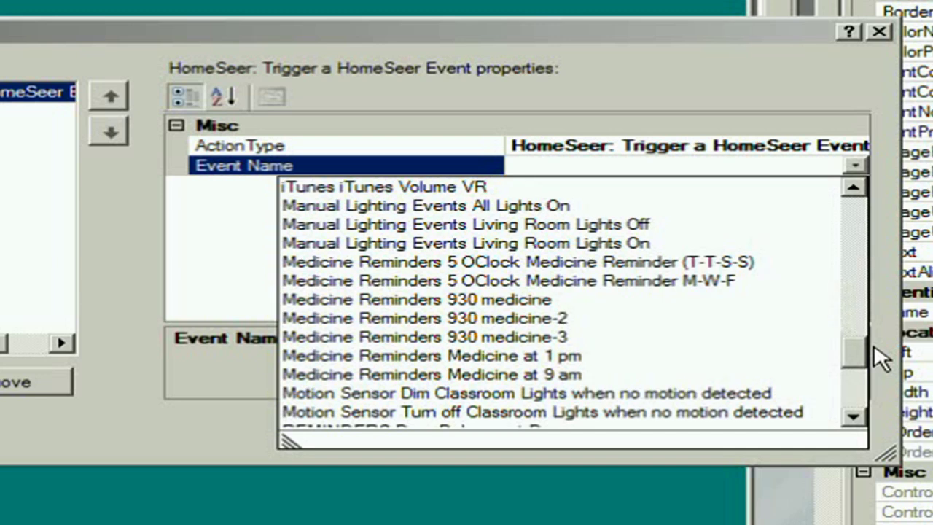
pyautogui.click(467, 224)
pyautogui.moveTo(505, 142); pyautogui.dragTo(358, 139)
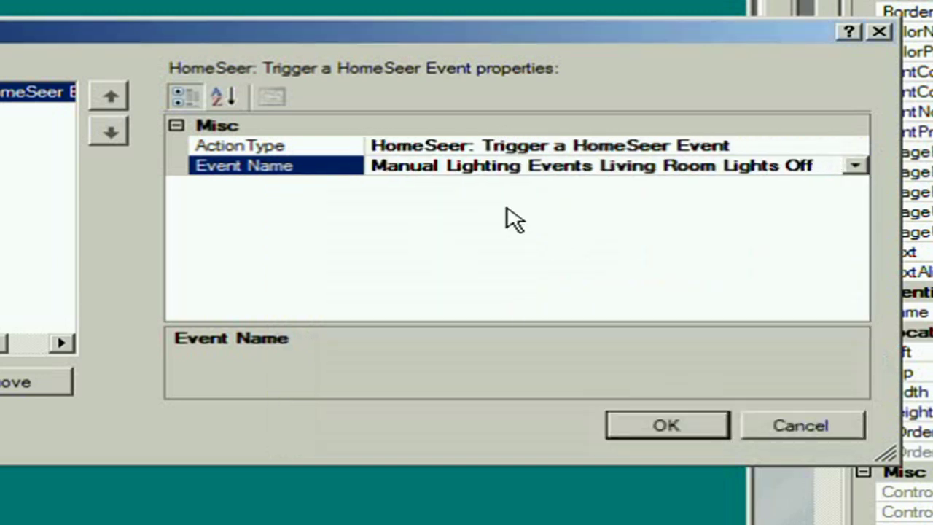
pyautogui.click(693, 433)
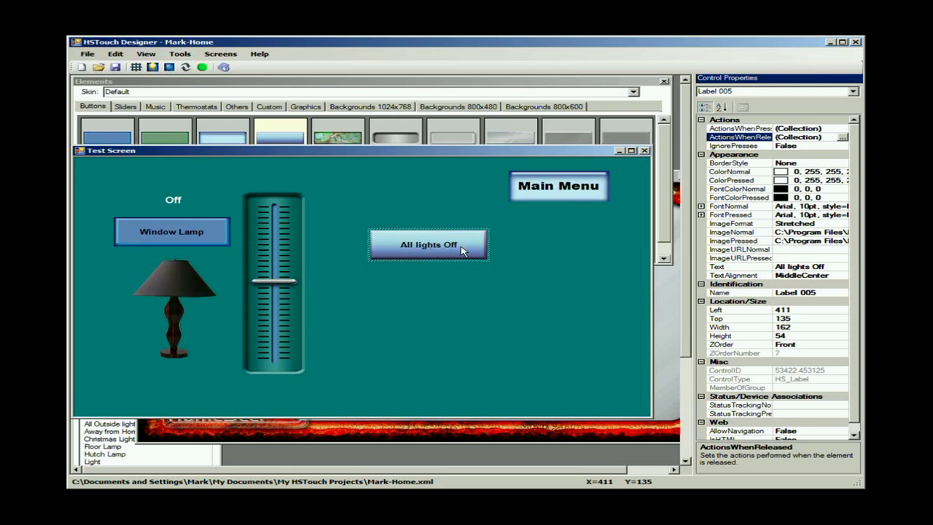
# Add a second when-released action of type "HomeSeer: Control a HomeSeer Device" to the All lights Off button.
pyautogui.click(464, 252)
pyautogui.click(848, 137)
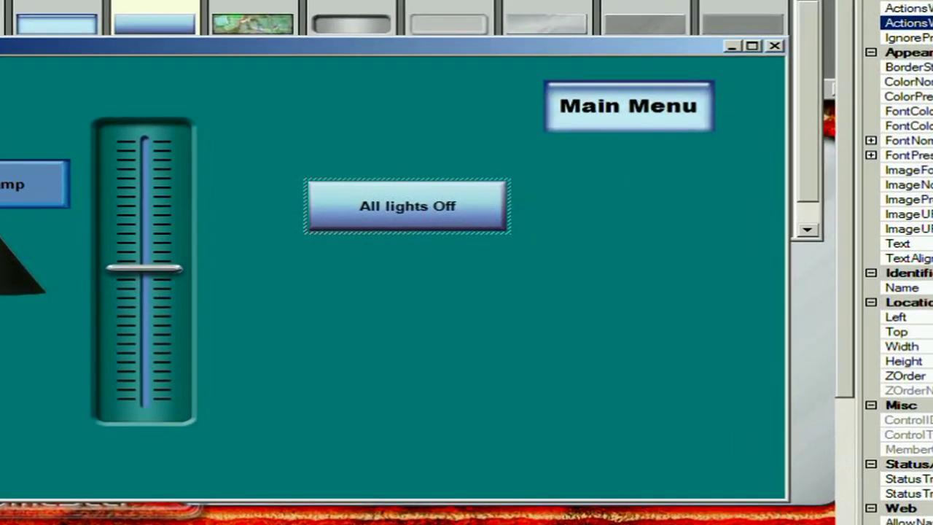
pyautogui.click(849, 137)
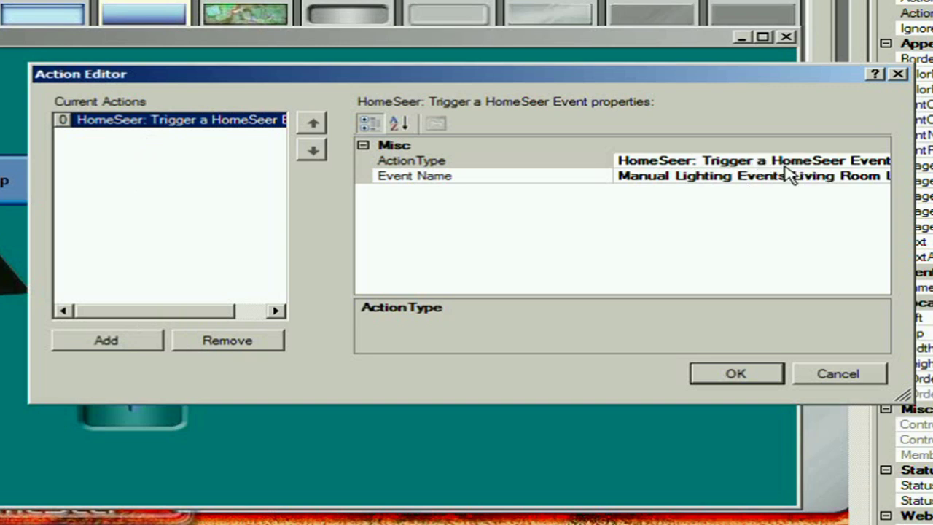
pyautogui.click(120, 342)
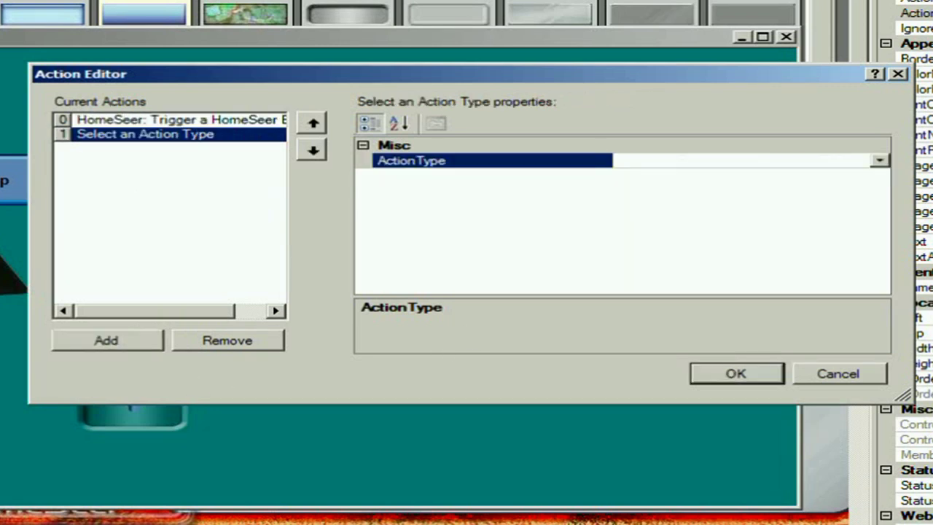
pyautogui.click(880, 160)
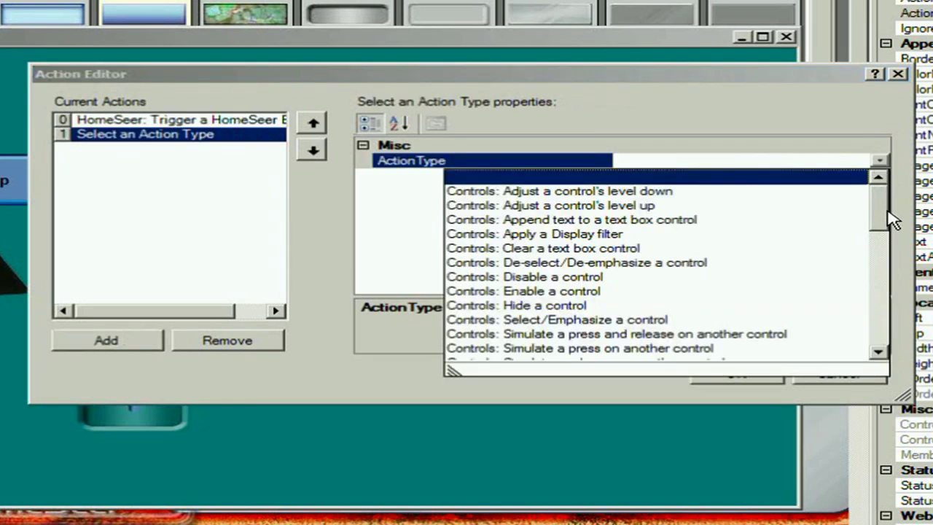
pyautogui.moveTo(884, 200); pyautogui.dragTo(876, 292)
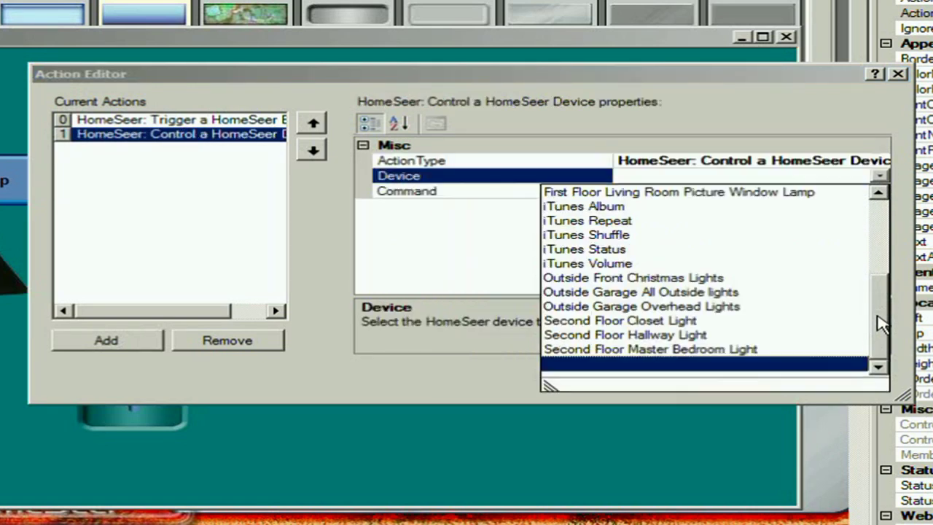
# Set the second action's device to "Basement Basement Router" and its command to Off, and save the actions.
pyautogui.moveTo(879, 323); pyautogui.dragTo(898, 233)
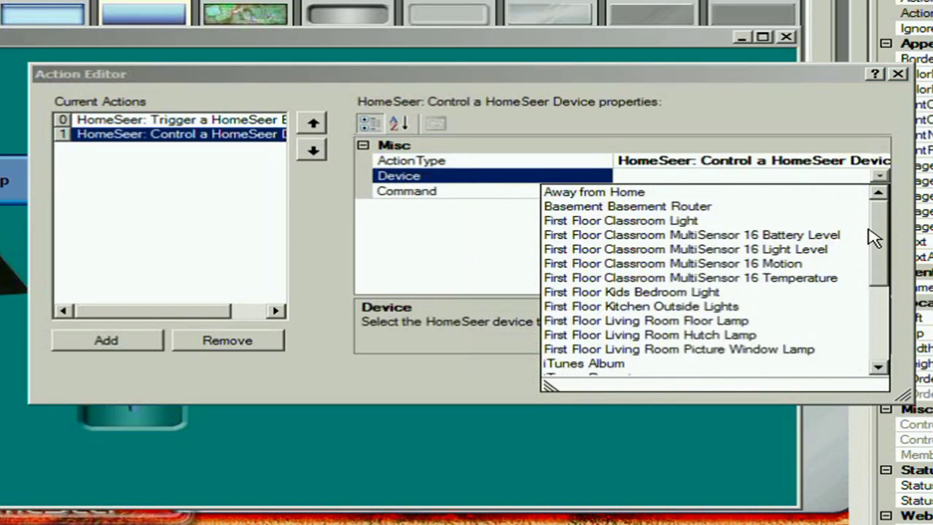
pyautogui.click(639, 215)
pyautogui.click(880, 194)
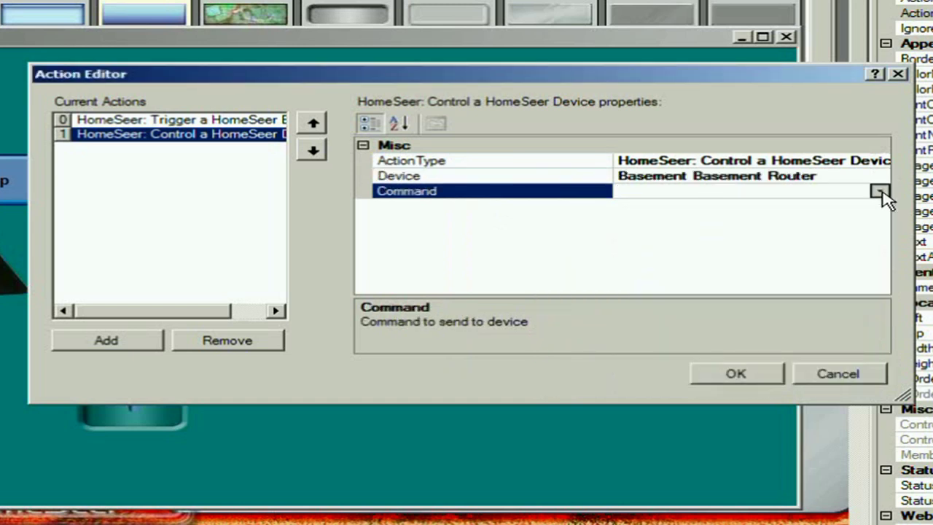
pyautogui.click(880, 191)
pyautogui.click(676, 236)
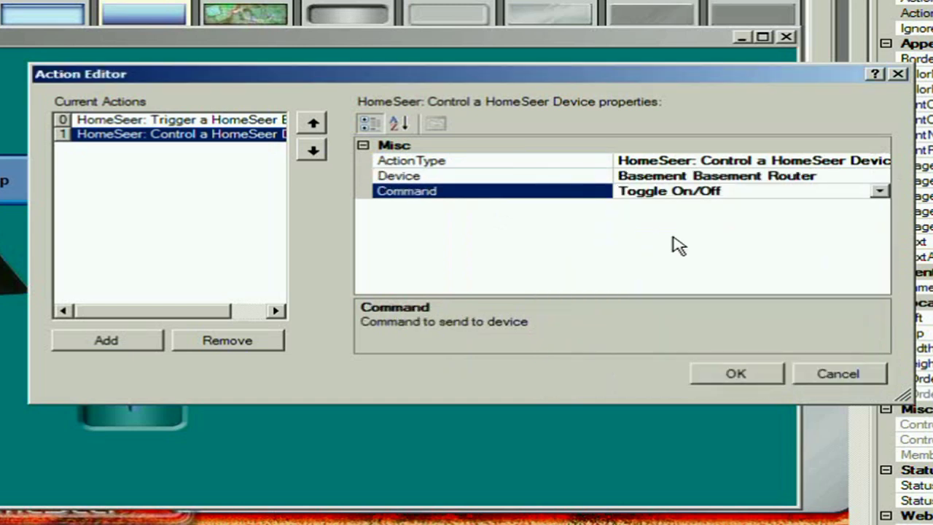
pyautogui.click(880, 192)
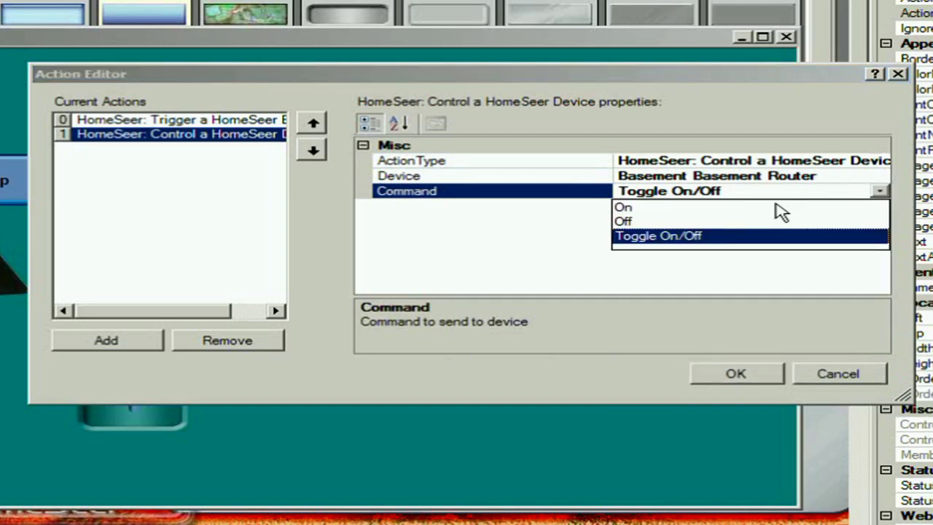
pyautogui.click(671, 223)
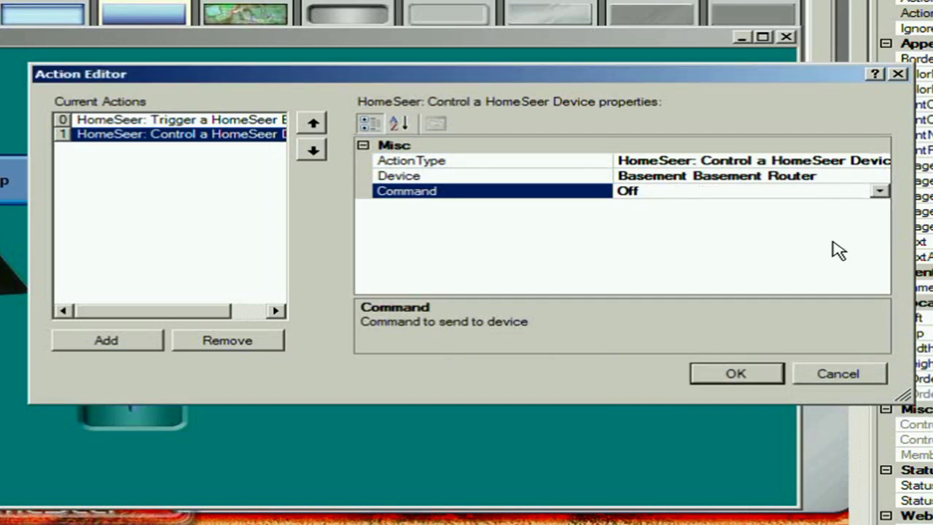
pyautogui.click(747, 375)
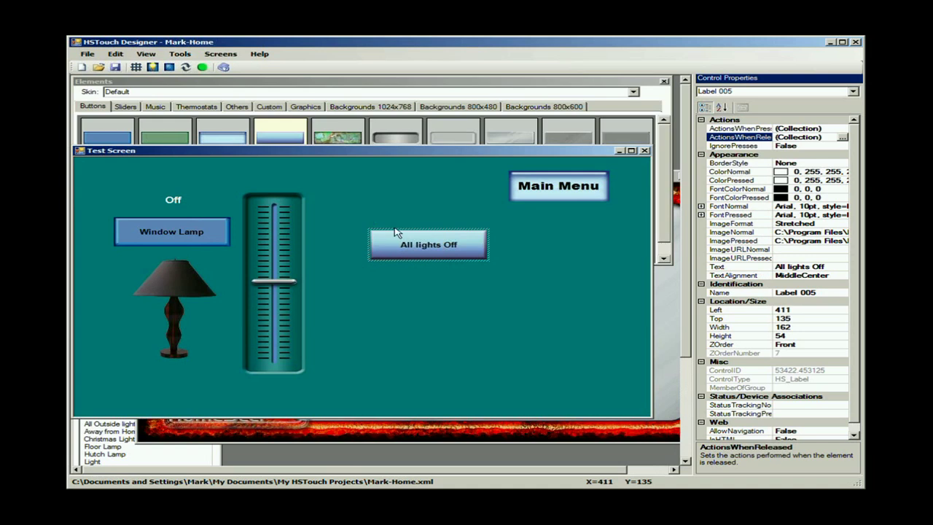
# Place the All lights Off button below the Main Menu button at about left 608, top 90, and nudge Main Menu up slightly.
pyautogui.moveTo(408, 242); pyautogui.dragTo(563, 224)
pyautogui.click(558, 191)
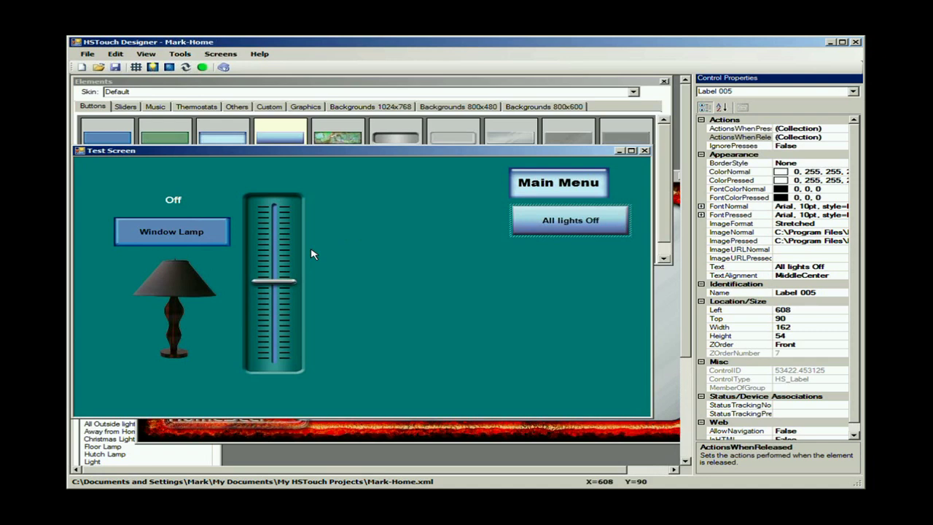
# Add a Text element to the Test Screen and place it in the empty area between the slider and the All lights Off button.
pyautogui.moveTo(278, 152); pyautogui.dragTo(316, 207)
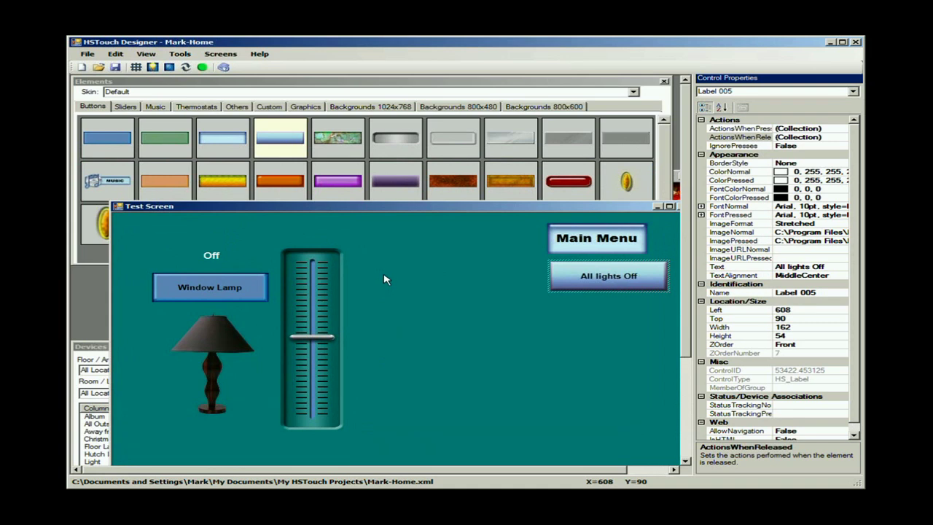
pyautogui.click(239, 107)
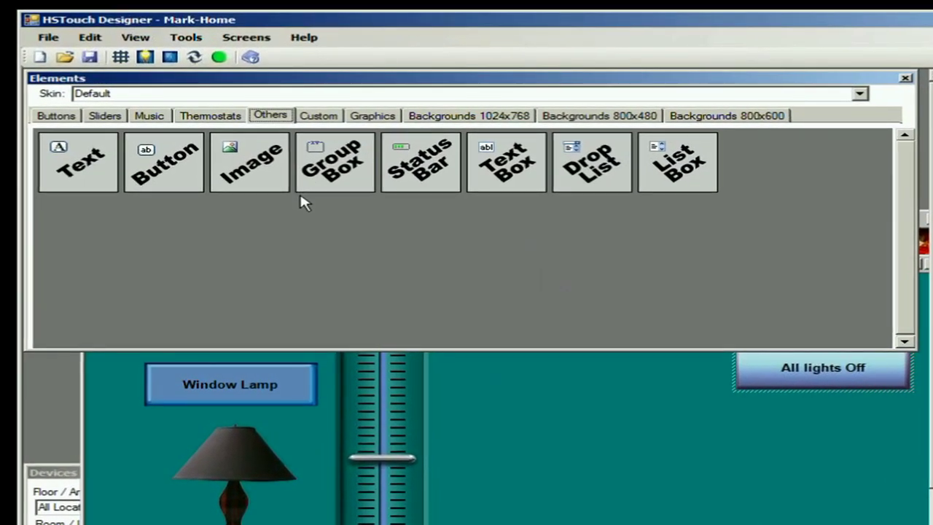
pyautogui.click(69, 168)
pyautogui.moveTo(73, 173); pyautogui.dragTo(563, 464)
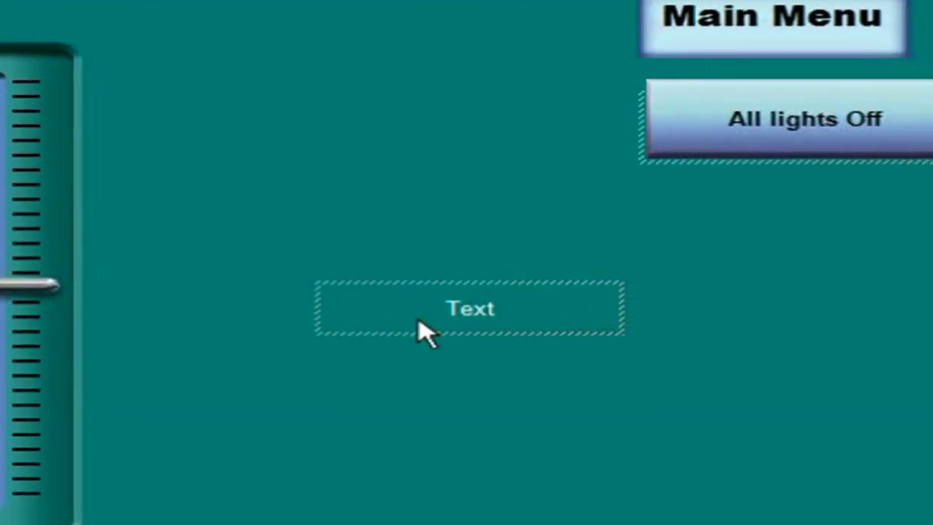
pyautogui.moveTo(554, 299); pyautogui.dragTo(444, 223)
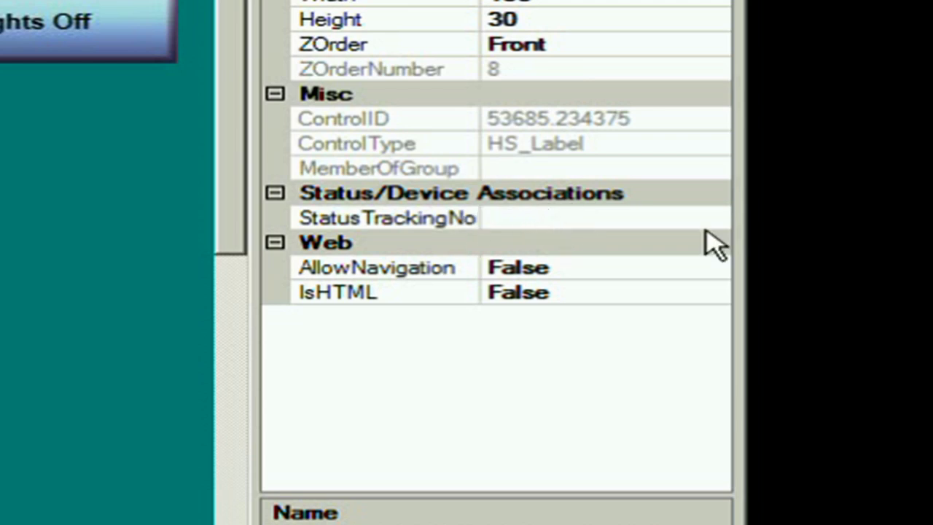
# Set the text element's status tracking to RSS Data, using the same association for normal and pressed.
pyautogui.click(728, 223)
pyautogui.click(718, 218)
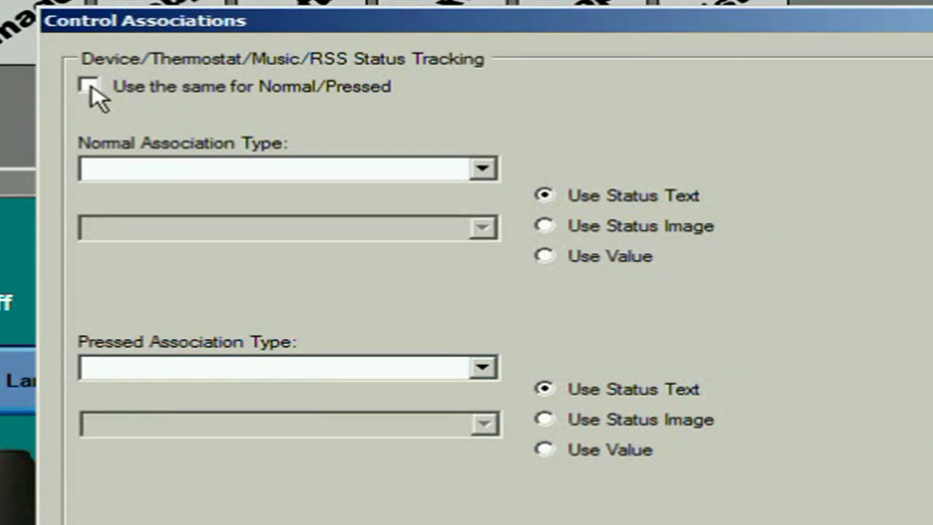
pyautogui.click(90, 87)
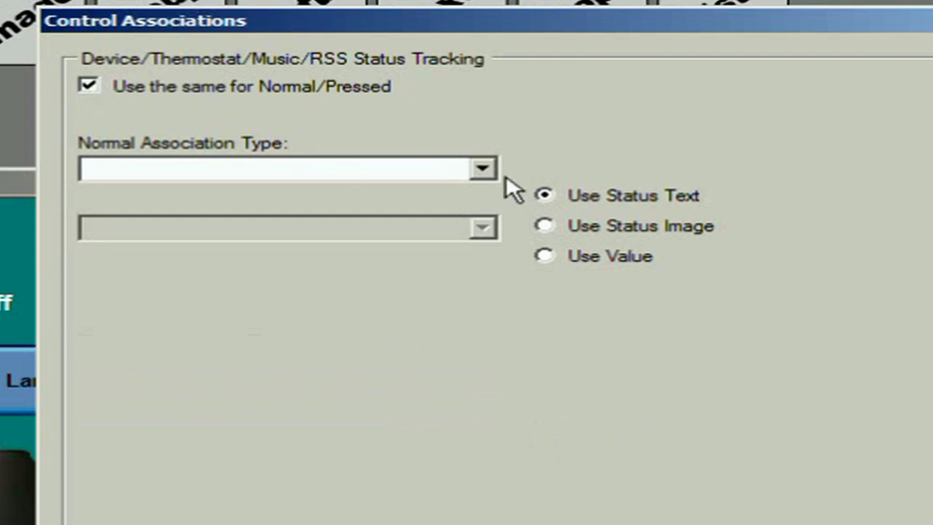
pyautogui.click(484, 170)
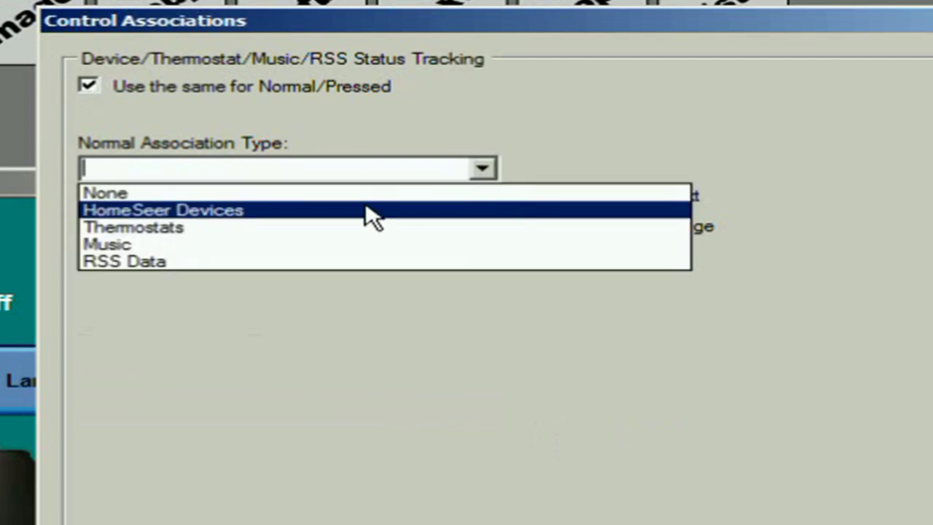
pyautogui.click(188, 264)
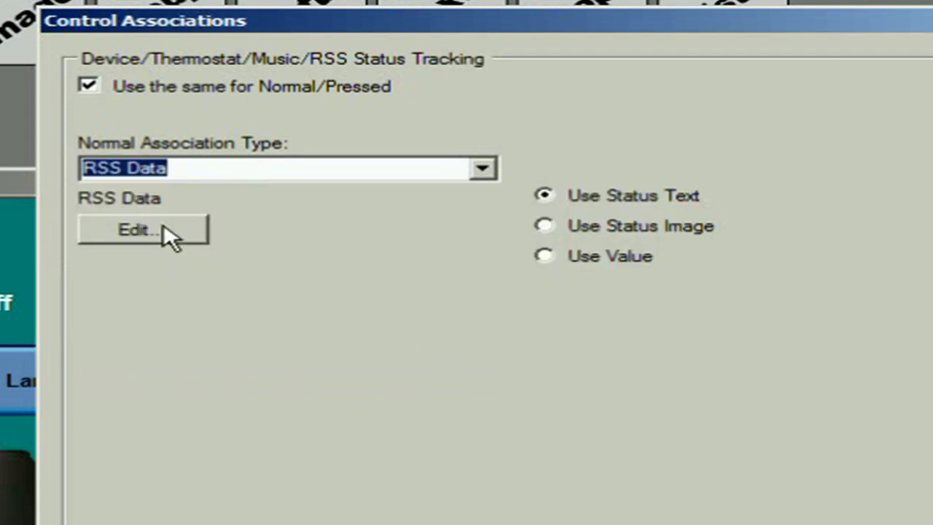
# Edit the RSS data association to use the Current Weather feed and enter the local ZIP code.
pyautogui.click(166, 235)
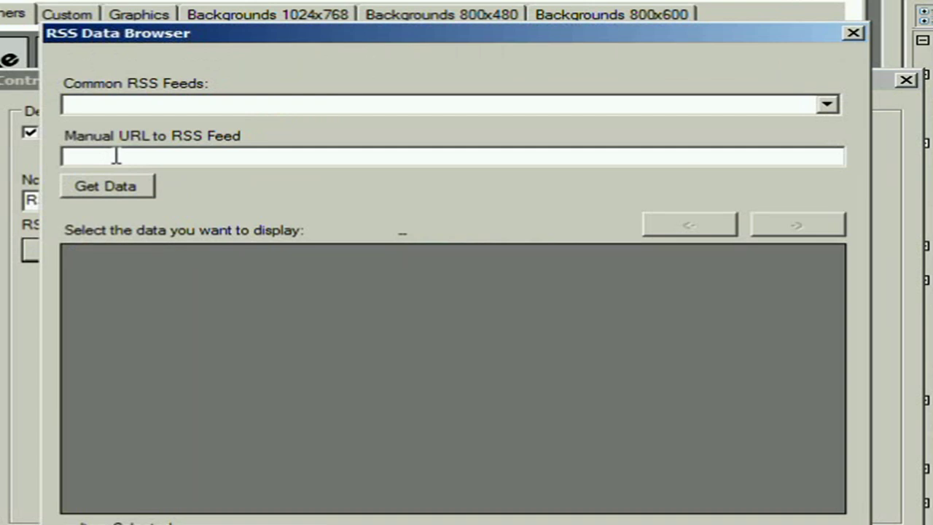
pyautogui.click(829, 105)
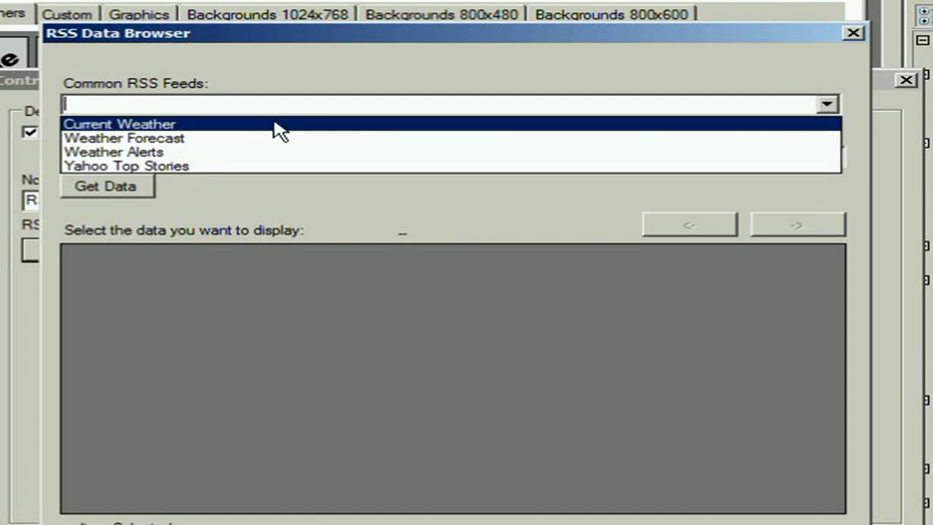
pyautogui.click(138, 125)
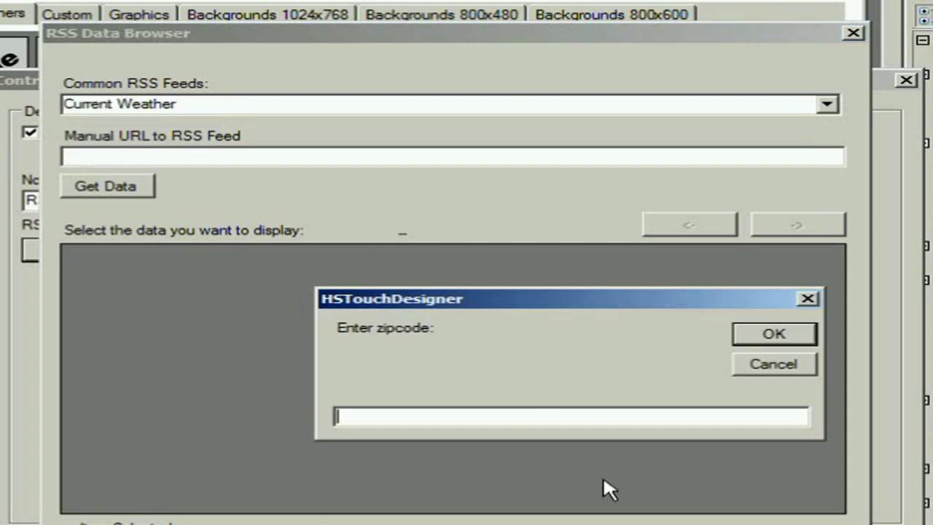
pyautogui.write('03110')
pyautogui.click(774, 335)
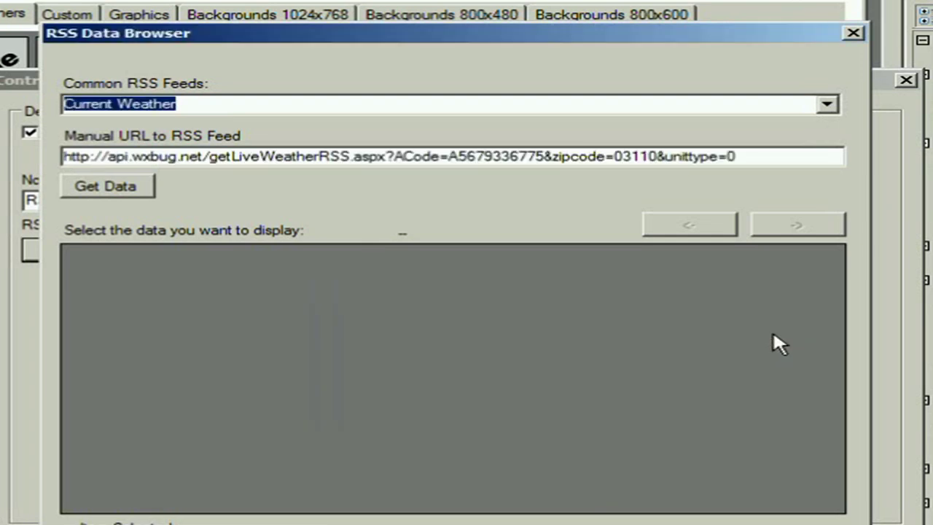
# Retrieve the Current Weather feed's data and page through its tables to the temp table.
pyautogui.click(113, 187)
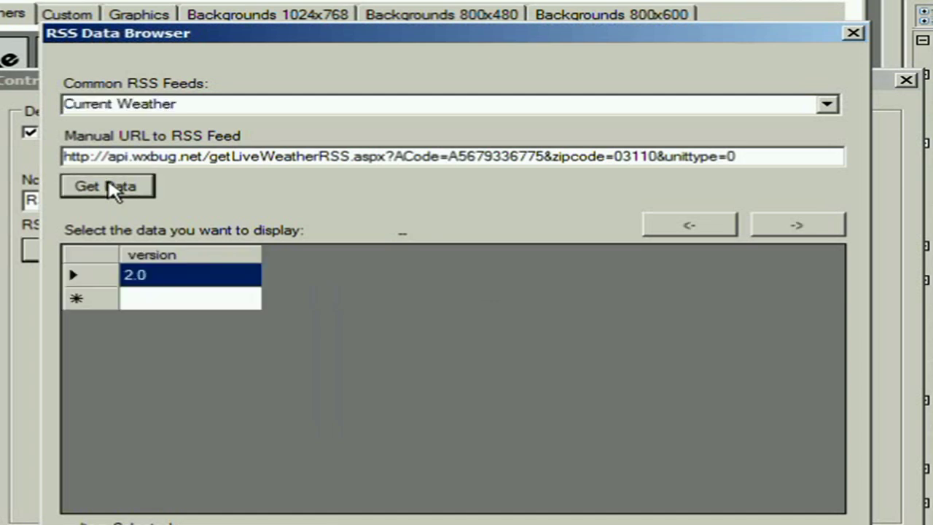
pyautogui.click(798, 226)
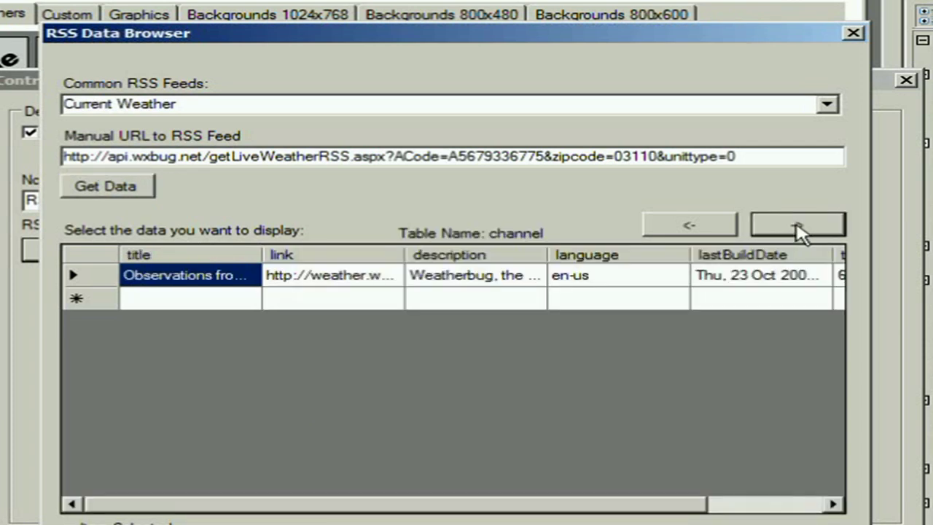
pyautogui.click(798, 226)
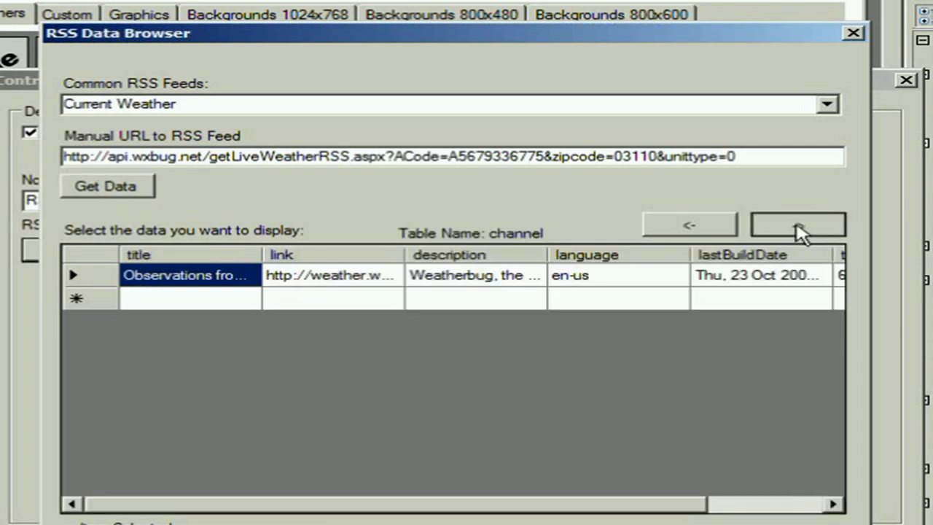
pyautogui.click(798, 226)
pyautogui.click(798, 226)
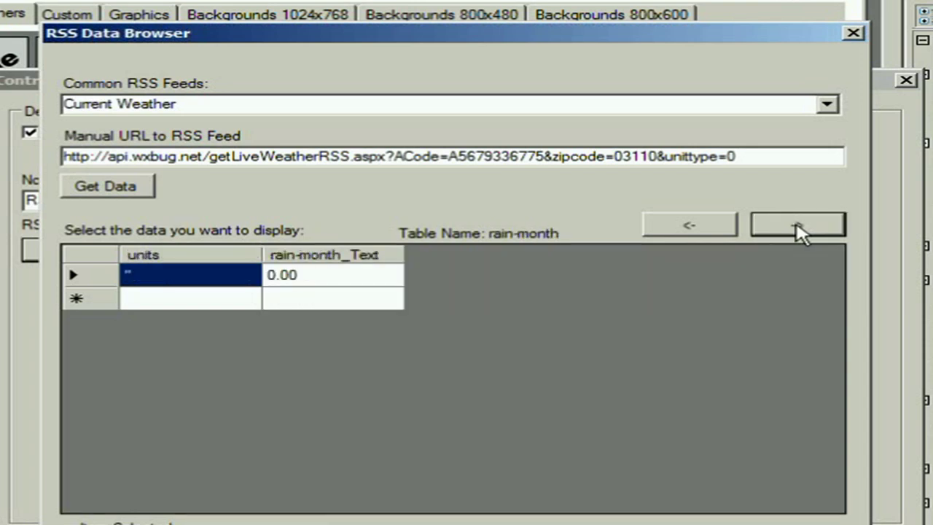
pyautogui.click(798, 226)
pyautogui.click(798, 226)
pyautogui.click(798, 226)
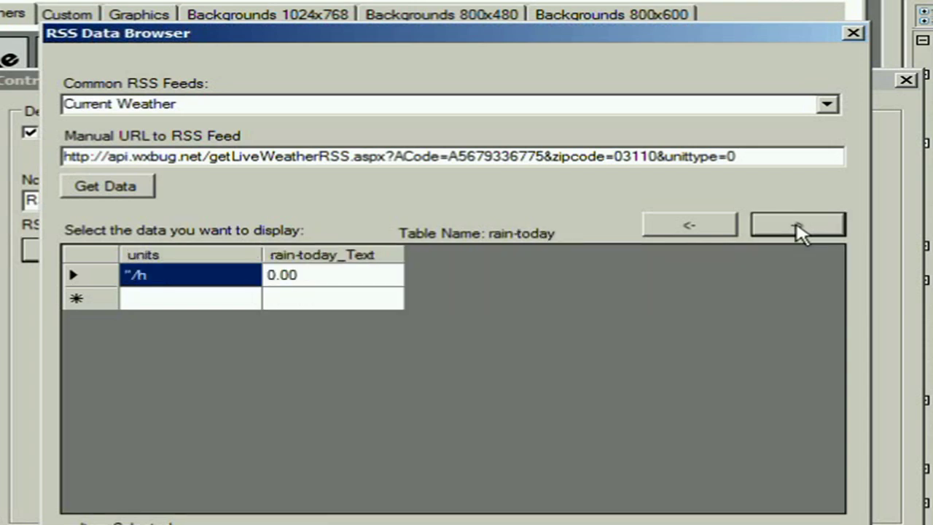
pyautogui.click(798, 226)
pyautogui.click(798, 226)
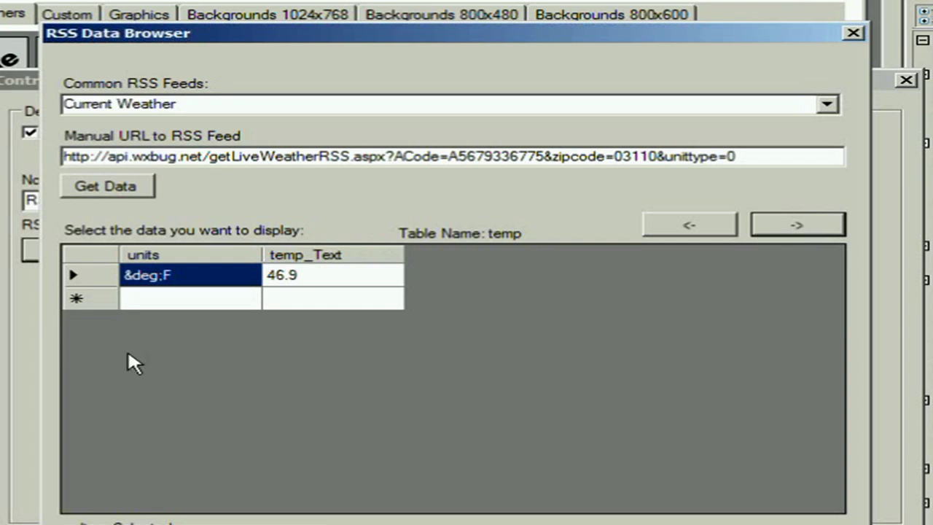
# Choose temp_Text as the text element's displayed data and place the element beside the Main Menu button at left 384, top 24.
pyautogui.click(289, 283)
pyautogui.click(289, 283)
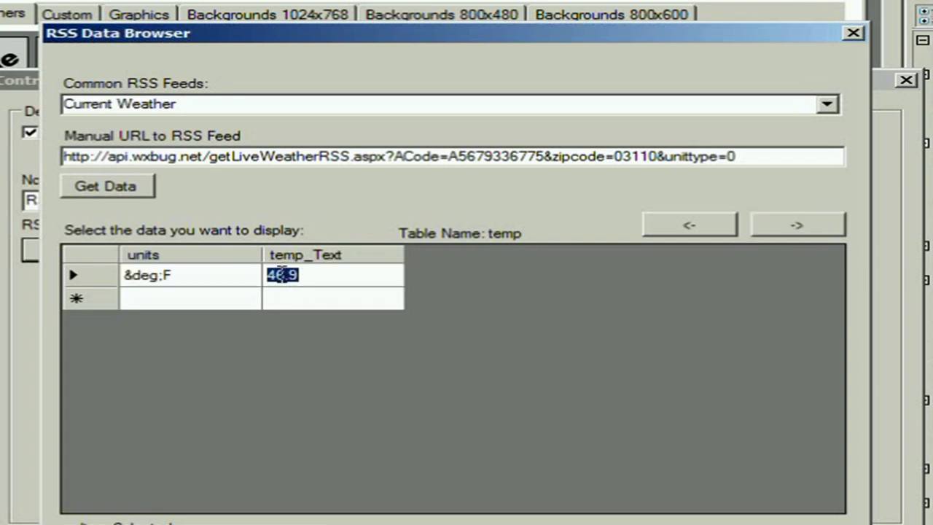
pyautogui.click(274, 283)
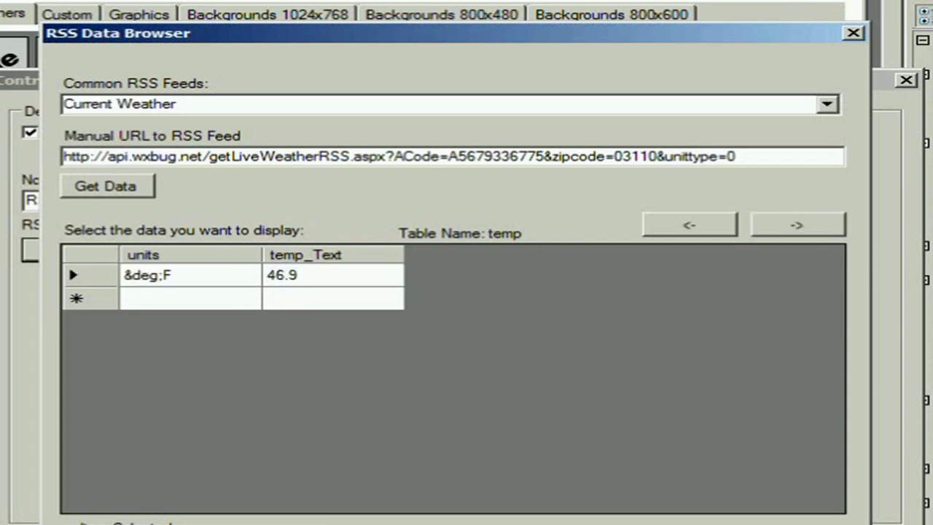
pyautogui.press('Escape')
pyautogui.press('Return')
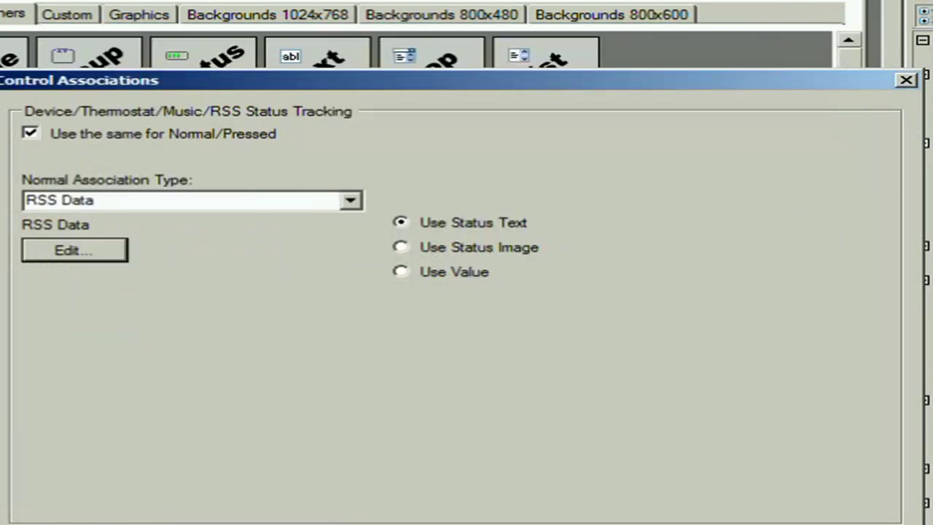
pyautogui.press('Return')
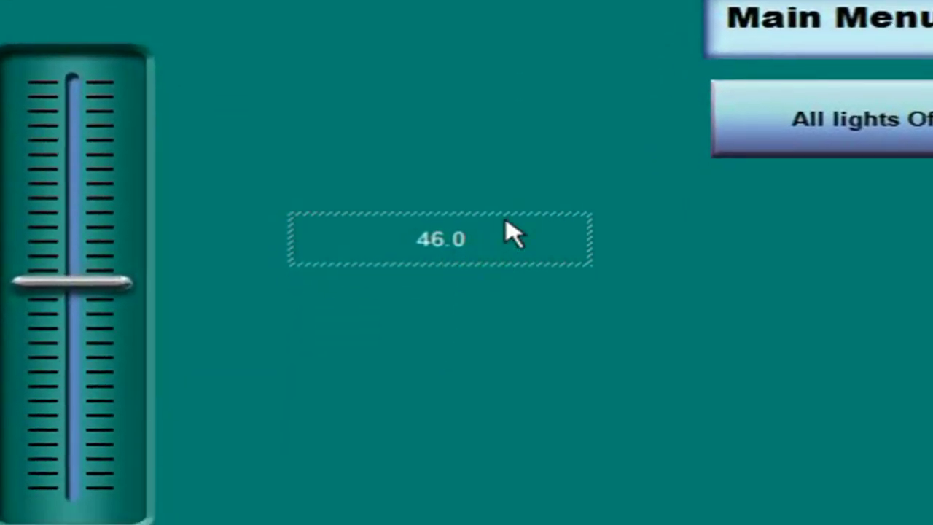
pyautogui.moveTo(519, 243); pyautogui.dragTo(468, 3)
pyautogui.moveTo(612, 135); pyautogui.dragTo(638, 139)
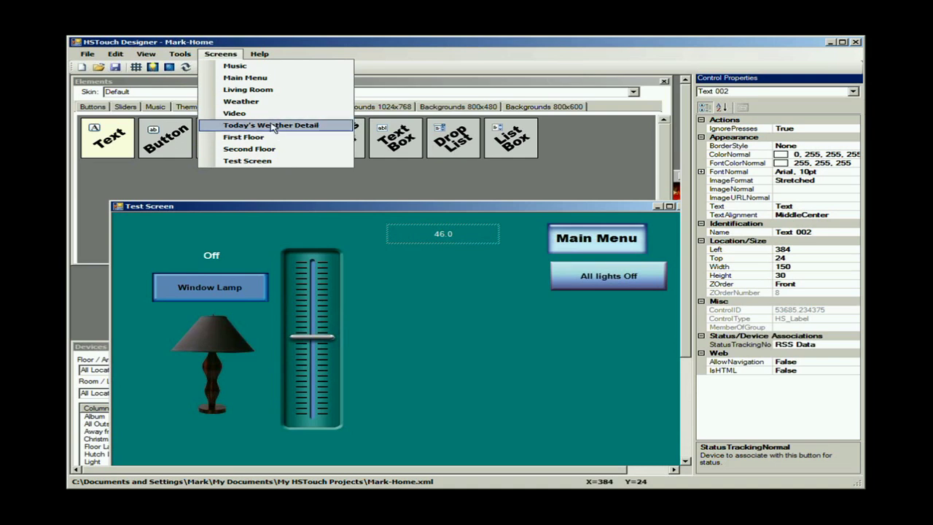
# Open the Weather screen to examine its RSS-based forecast layout, and return to the Test Screen.
pyautogui.click(262, 102)
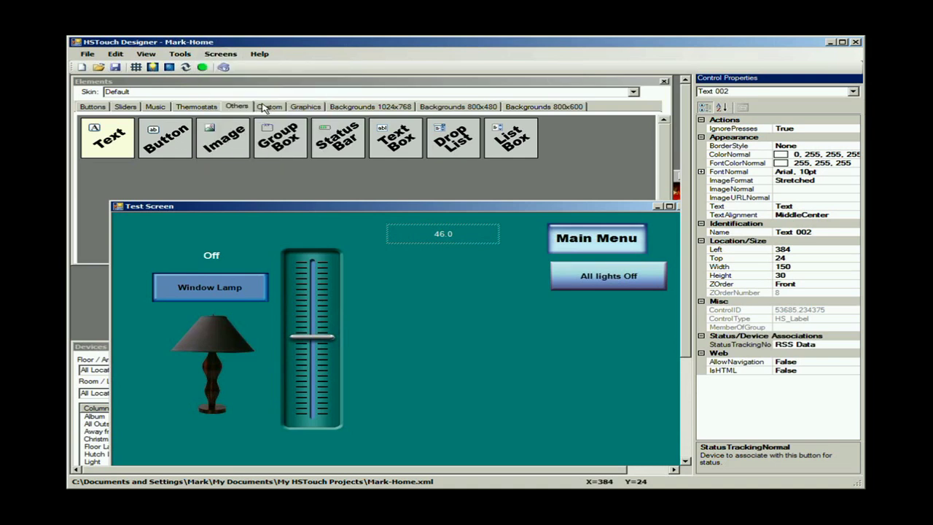
pyautogui.moveTo(528, 125); pyautogui.dragTo(398, 129)
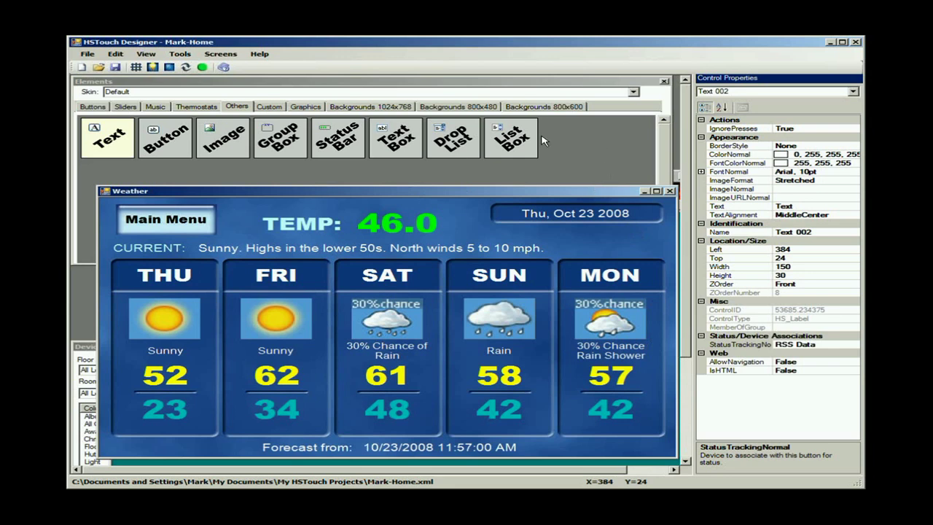
pyautogui.click(372, 460)
pyautogui.moveTo(479, 215); pyautogui.dragTo(465, 137)
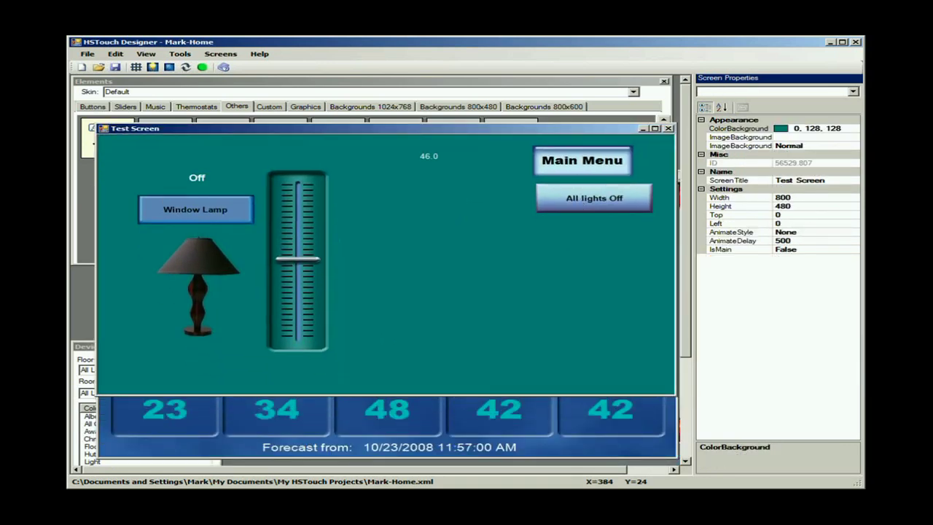
# Delete the All lights Off button and the RSS temperature text element from the Test Screen.
pyautogui.click(579, 200)
pyautogui.rightClick(580, 200)
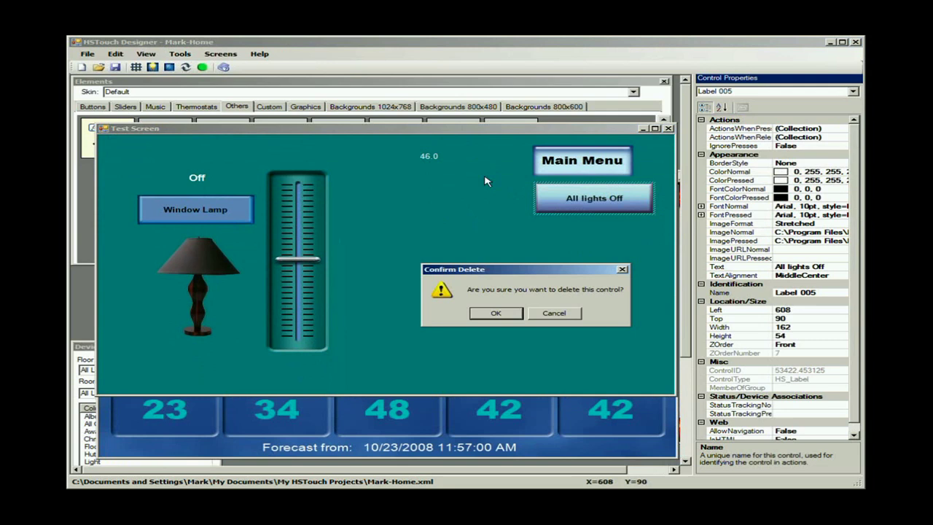
pyautogui.click(495, 313)
pyautogui.rightClick(429, 157)
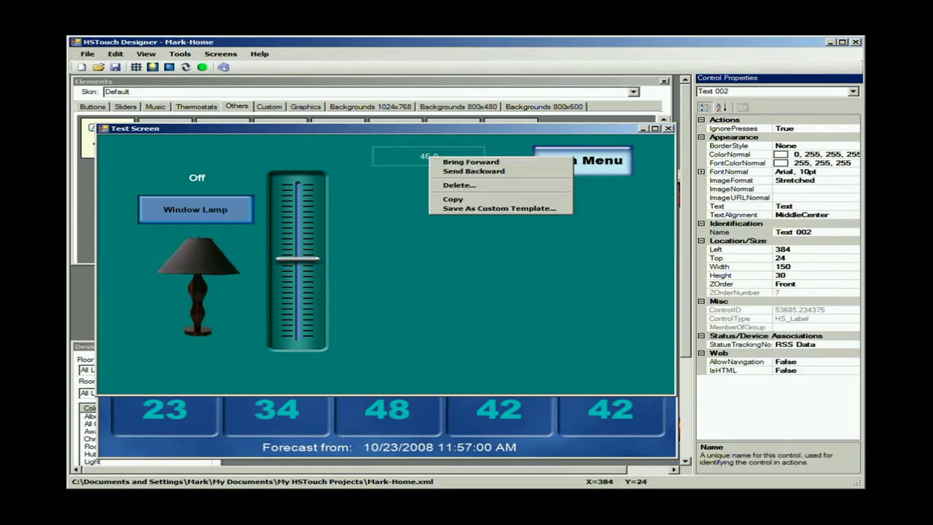
pyautogui.click(470, 186)
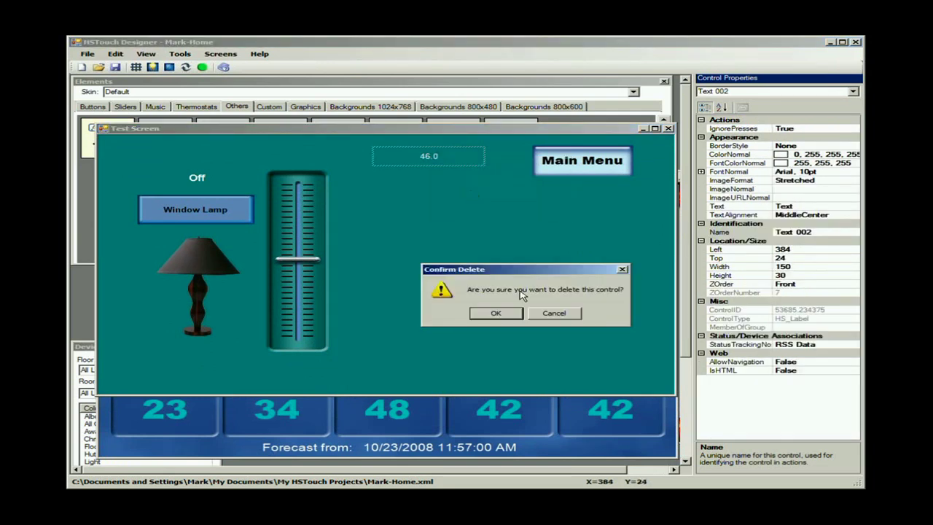
pyautogui.click(496, 314)
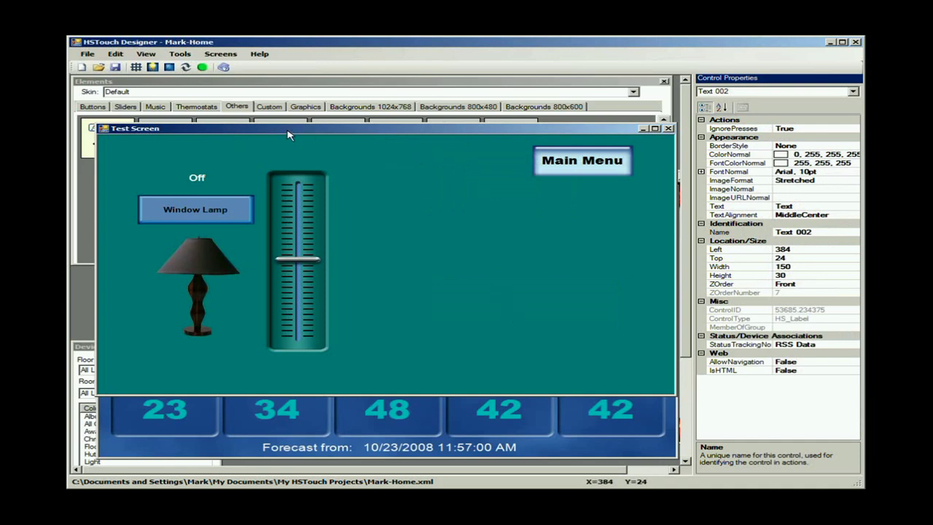
# Add an Image element beside the slider, about 388 by 321 at left 368, top 116, with IsVideo set to True.
pyautogui.moveTo(283, 129); pyautogui.dragTo(277, 168)
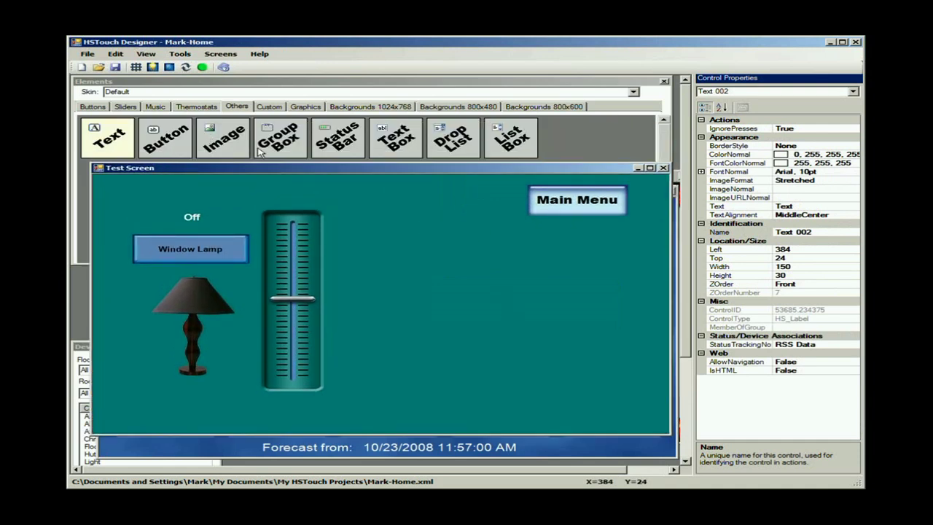
pyautogui.moveTo(229, 143); pyautogui.dragTo(387, 295)
pyautogui.moveTo(500, 378); pyautogui.dragTo(653, 417)
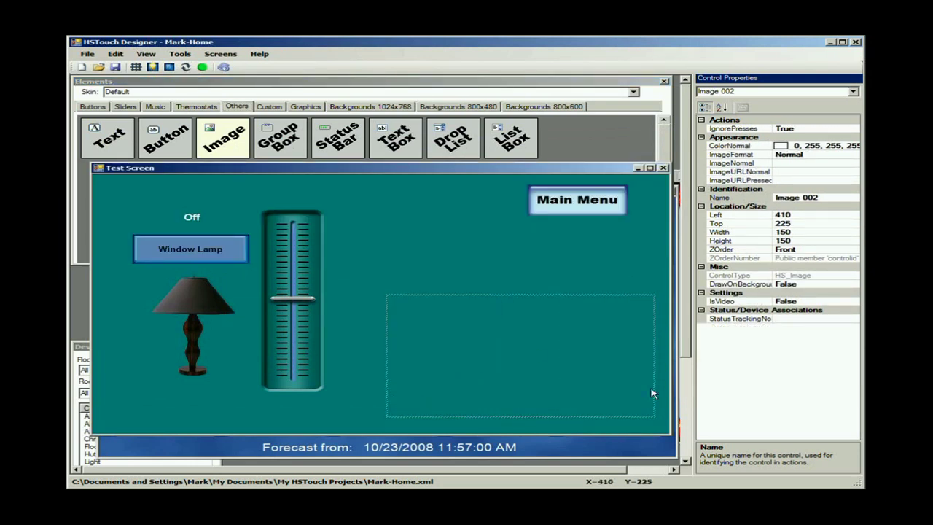
pyautogui.moveTo(530, 303); pyautogui.dragTo(510, 253)
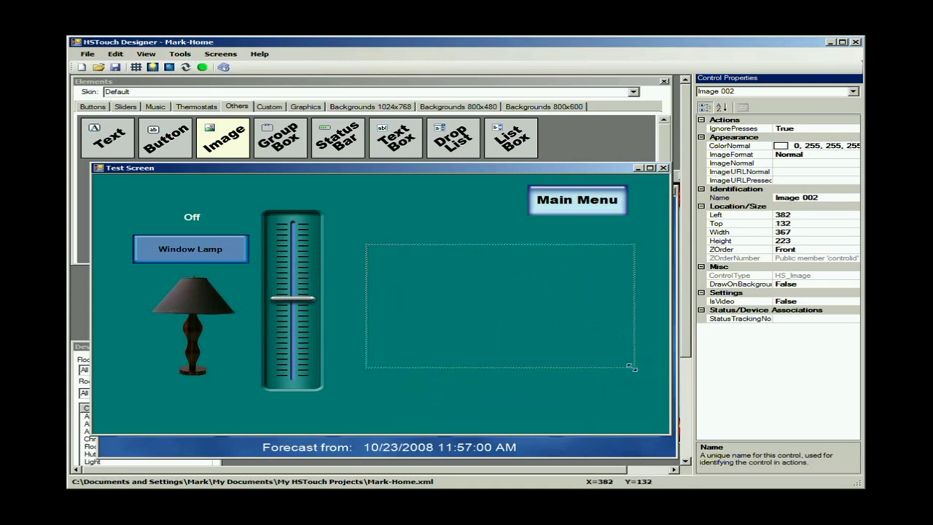
pyautogui.moveTo(632, 367); pyautogui.dragTo(646, 420)
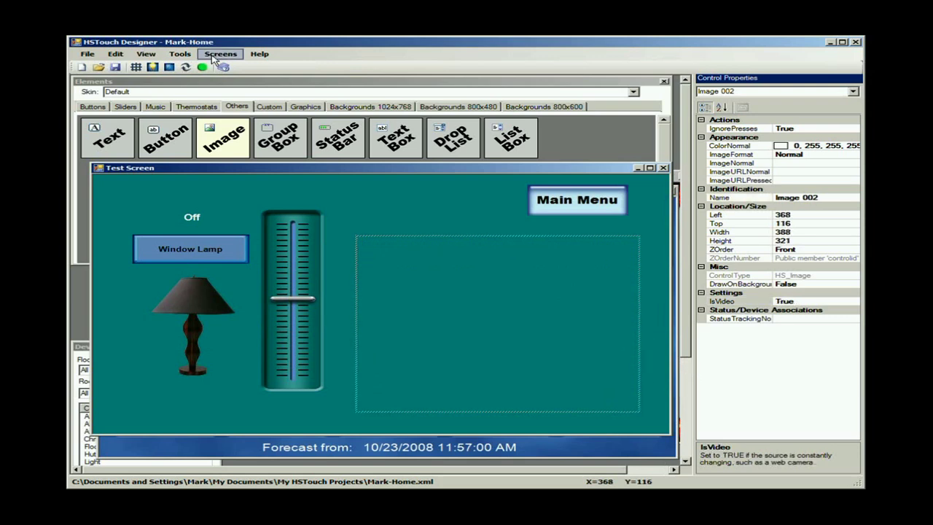
# Open the Video screen, select its camera image and copy the ImageNormal URL.
pyautogui.click(213, 55)
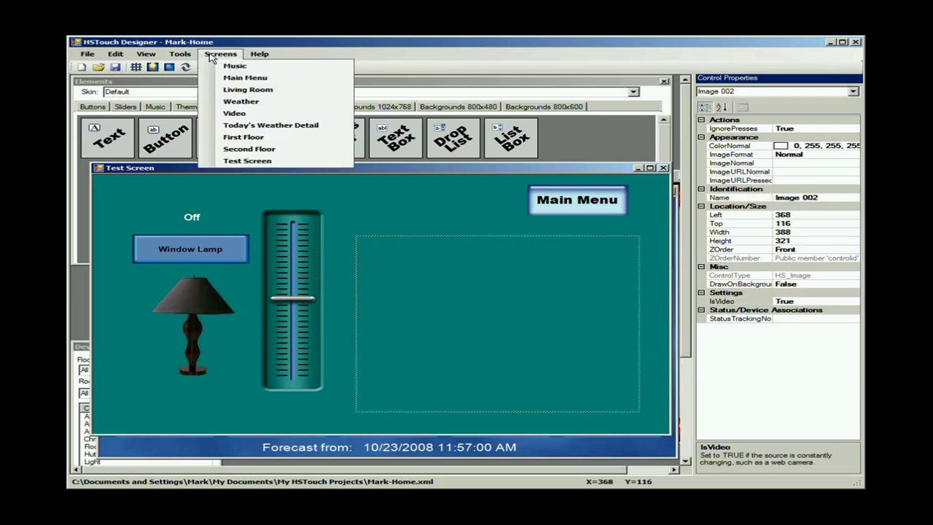
pyautogui.click(255, 113)
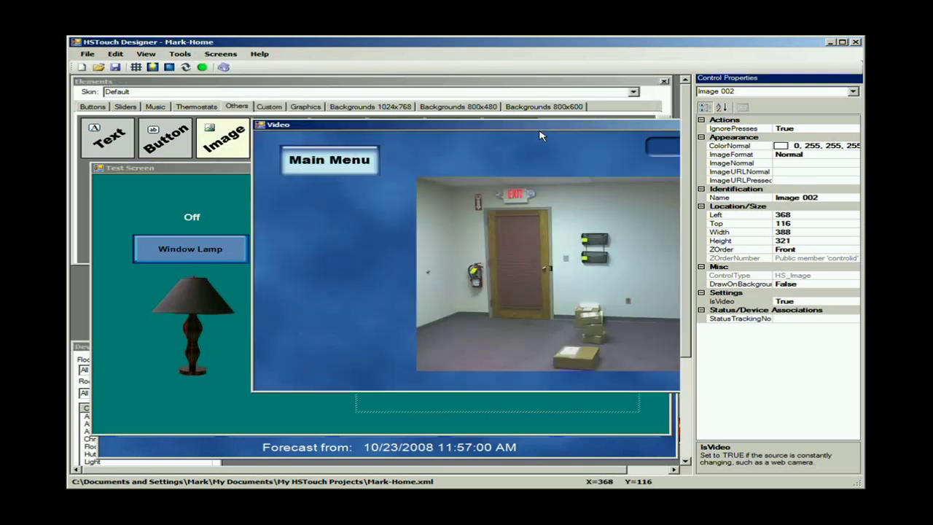
pyautogui.moveTo(533, 130); pyautogui.dragTo(383, 128)
pyautogui.click(472, 282)
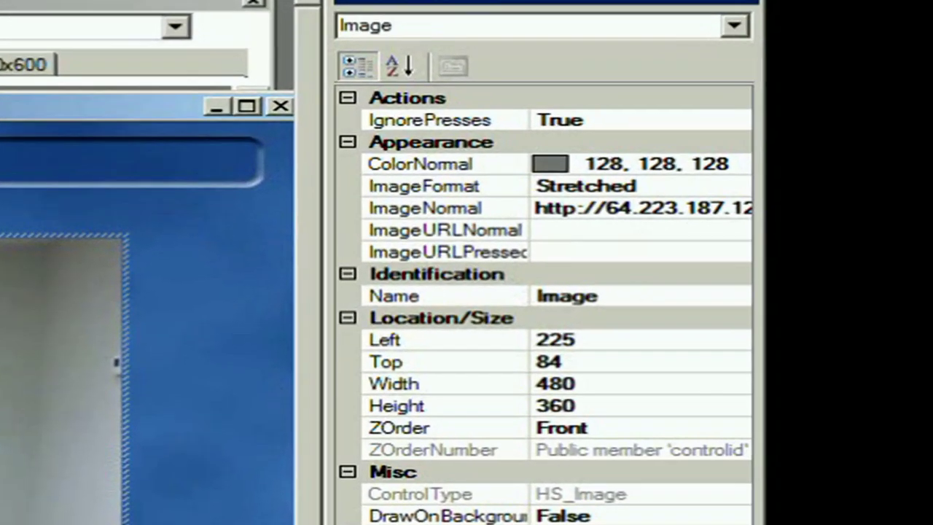
pyautogui.click(620, 207)
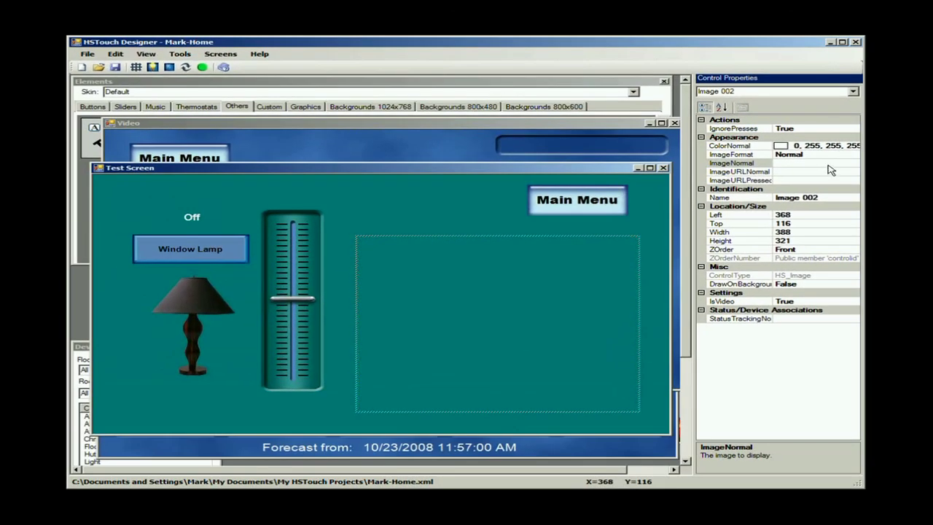
# Paste the copied camera URL into the ImageURLNormal property of the Test Screen's new image element.
pyautogui.click(834, 172)
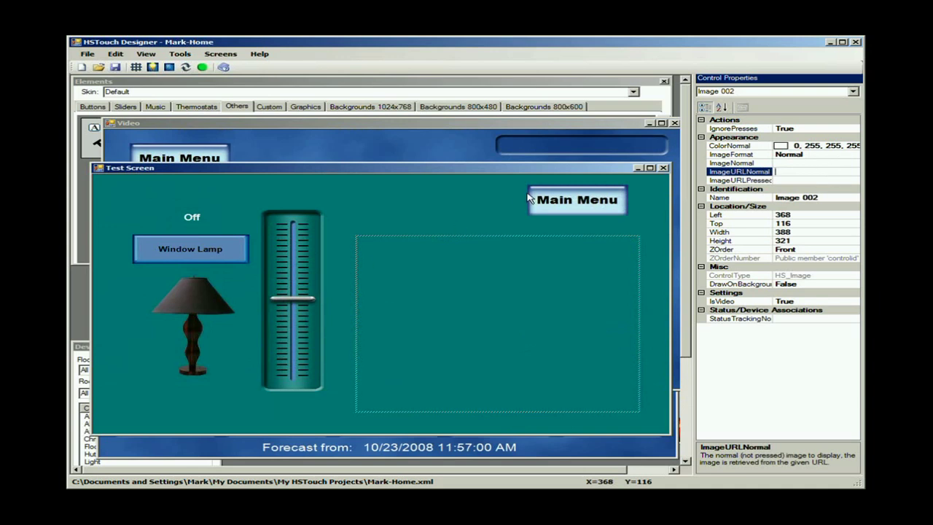
pyautogui.hotkey('ctrl', 'v')
pyautogui.press('Return')
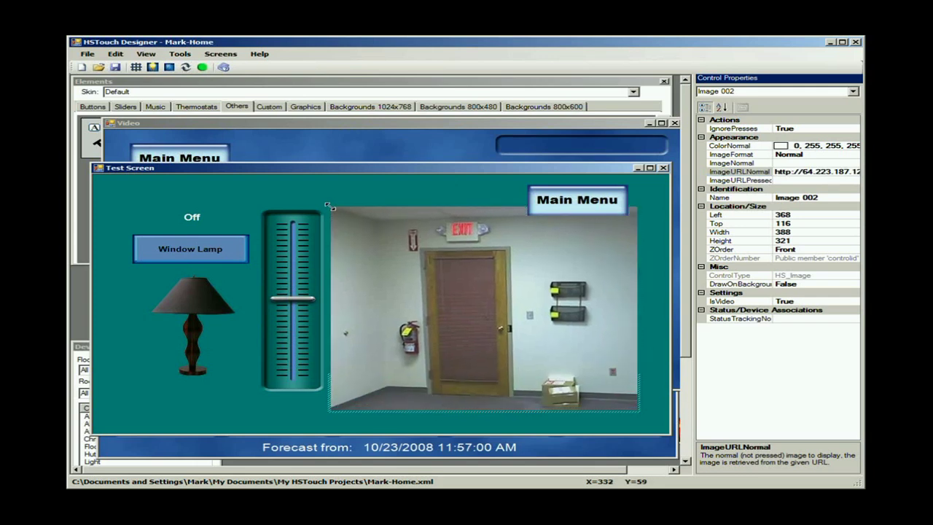
# Shift the slider slightly left, then enlarge the camera image to about 479 by 400 and place it at left 314, top 50.
pyautogui.click(304, 256)
pyautogui.click(445, 276)
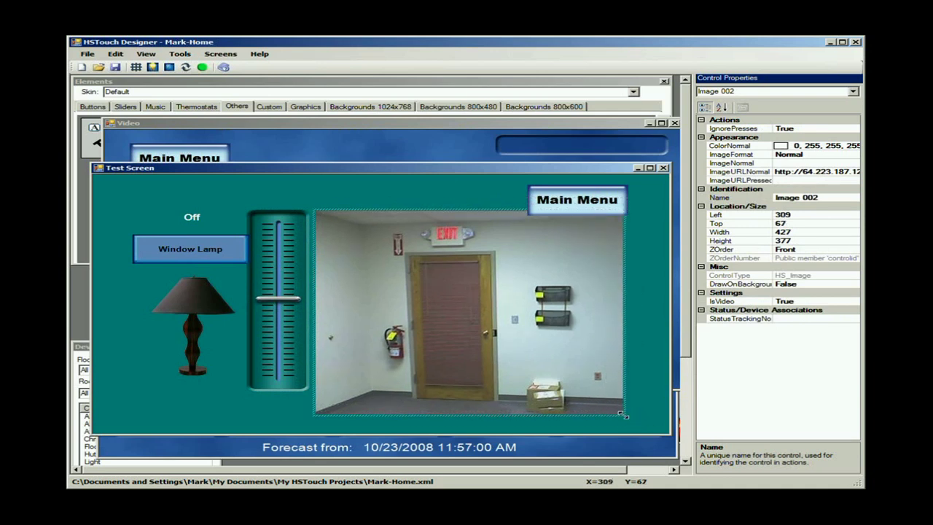
pyautogui.moveTo(621, 415); pyautogui.dragTo(659, 430)
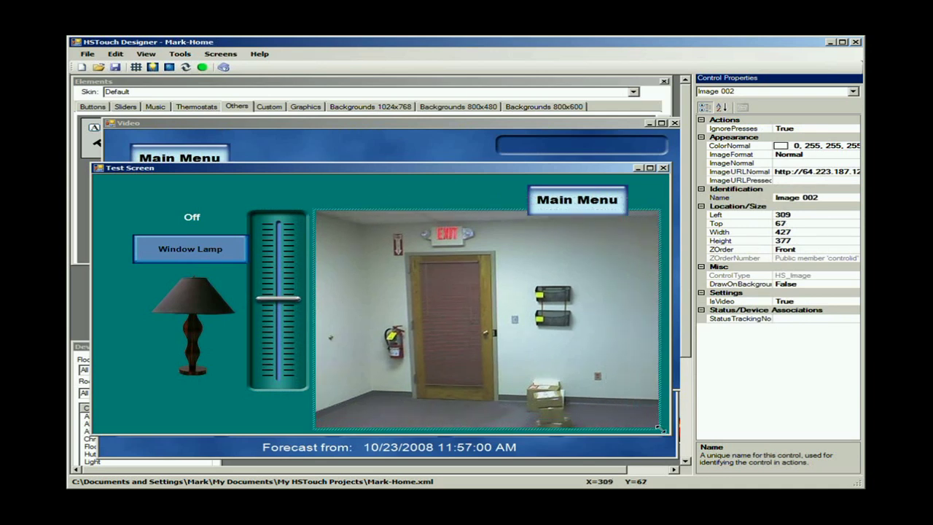
pyautogui.click(588, 302)
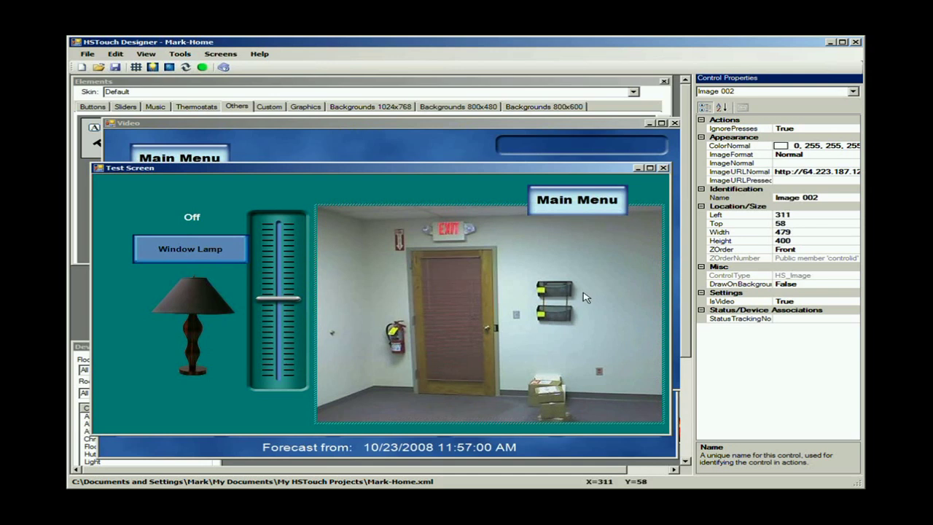
pyautogui.moveTo(585, 298); pyautogui.dragTo(552, 300)
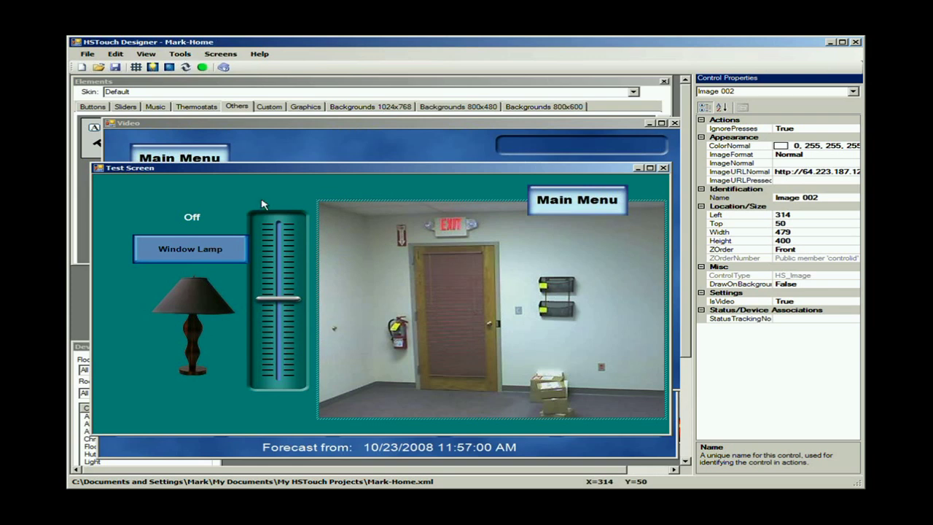
# Delete the camera image from the Test Screen.
pyautogui.moveTo(250, 172); pyautogui.dragTo(208, 143)
pyautogui.press('Delete')
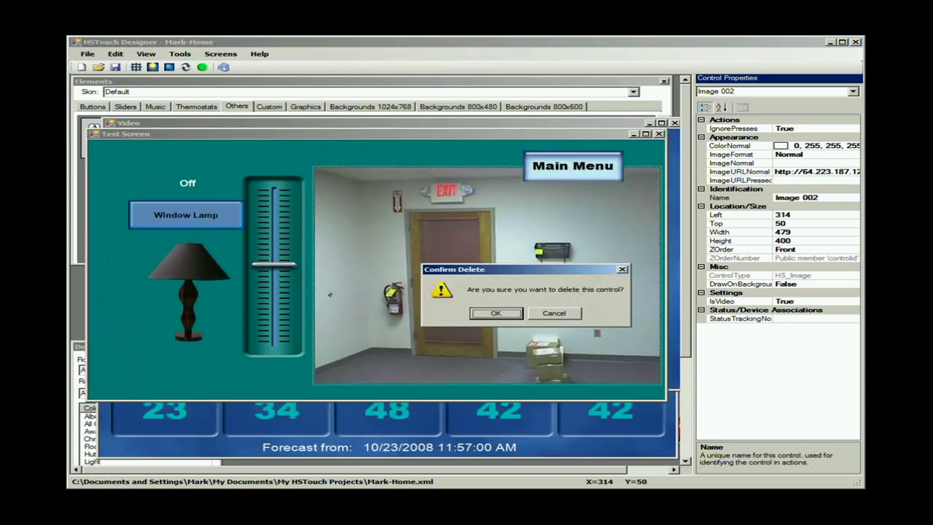
pyautogui.click(490, 314)
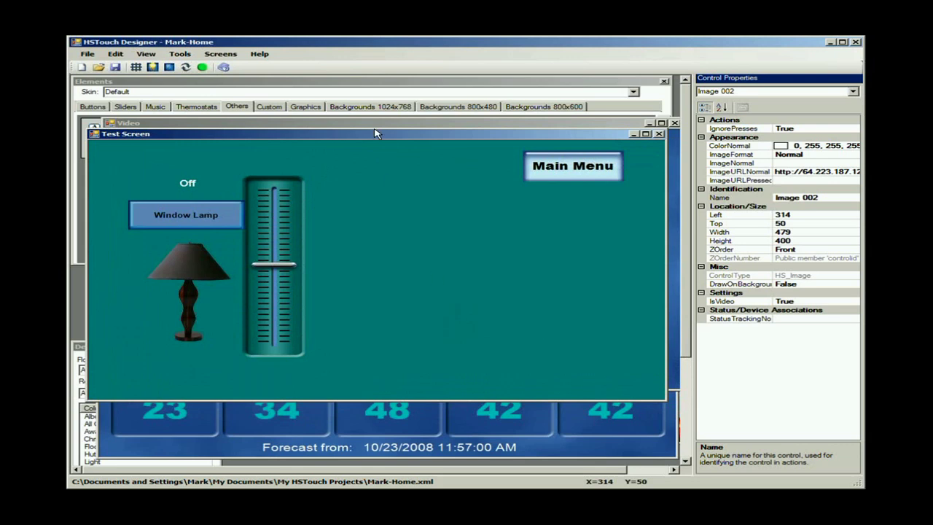
pyautogui.moveTo(370, 139); pyautogui.dragTo(421, 140)
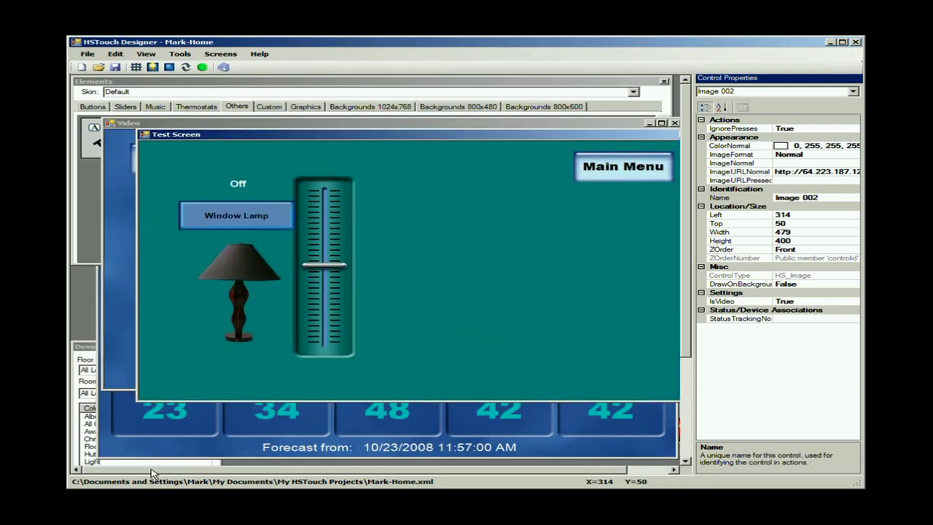
# Move the Test Screen and Video windows aside and reposition the Devices window so its whole device list shows.
pyautogui.moveTo(326, 140); pyautogui.dragTo(419, 138)
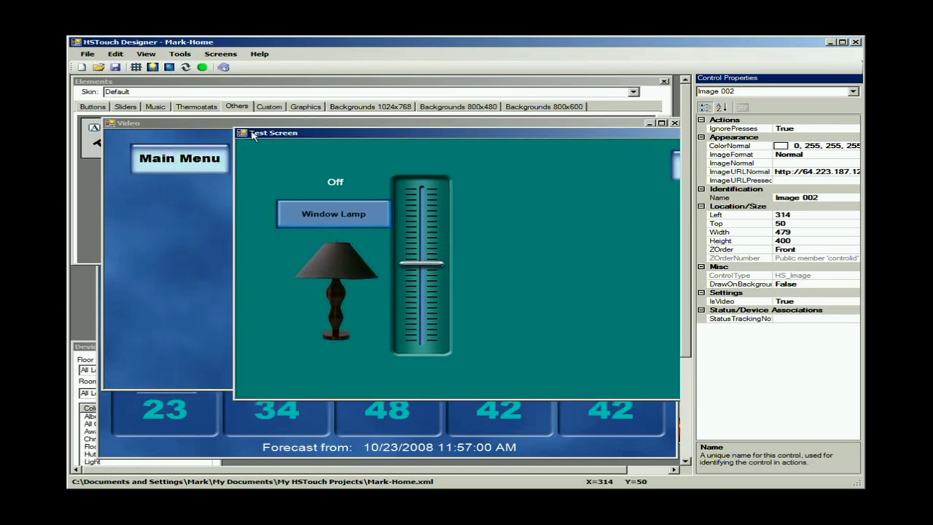
pyautogui.moveTo(222, 124); pyautogui.dragTo(366, 126)
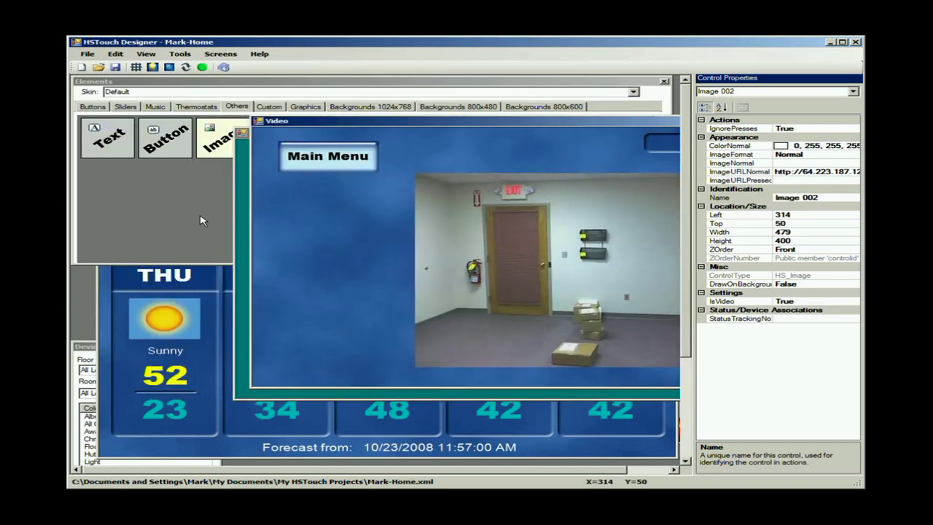
pyautogui.click(95, 350)
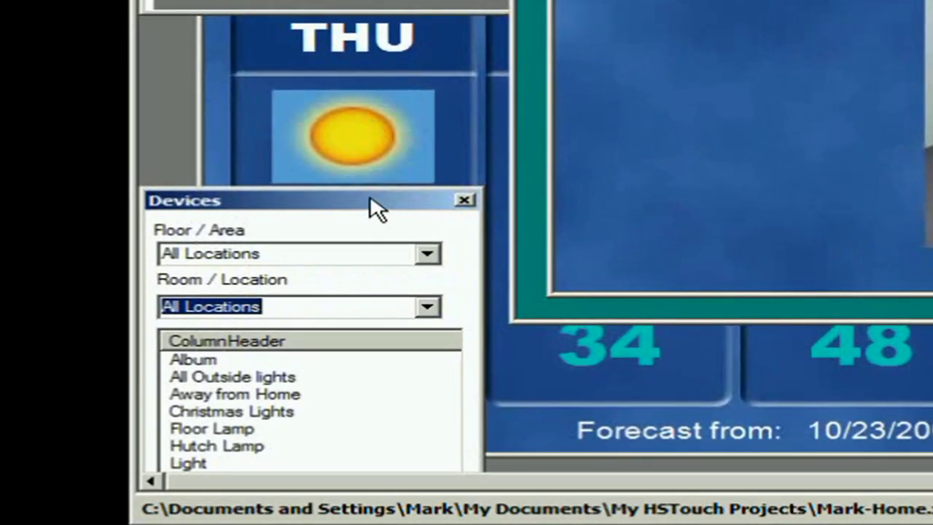
pyautogui.moveTo(296, 253); pyautogui.dragTo(306, 126)
pyautogui.moveTo(387, 49); pyautogui.dragTo(349, 33)
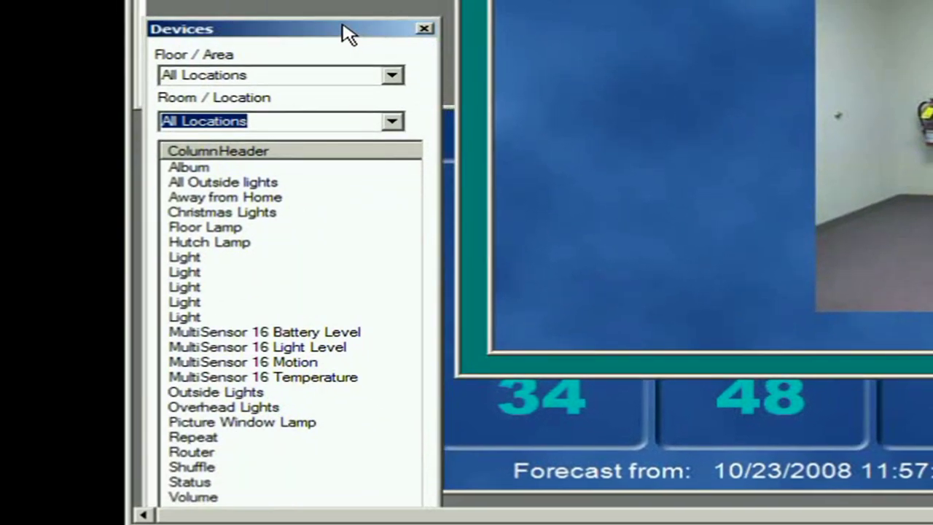
pyautogui.moveTo(348, 33); pyautogui.dragTo(350, 6)
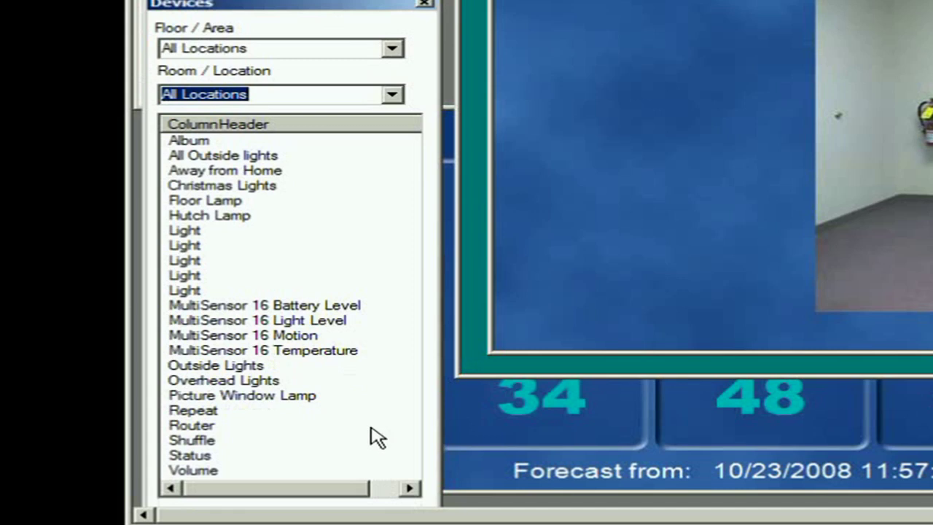
# Filter the device list to the Living Room location and shift the Devices window slightly higher.
pyautogui.click(392, 95)
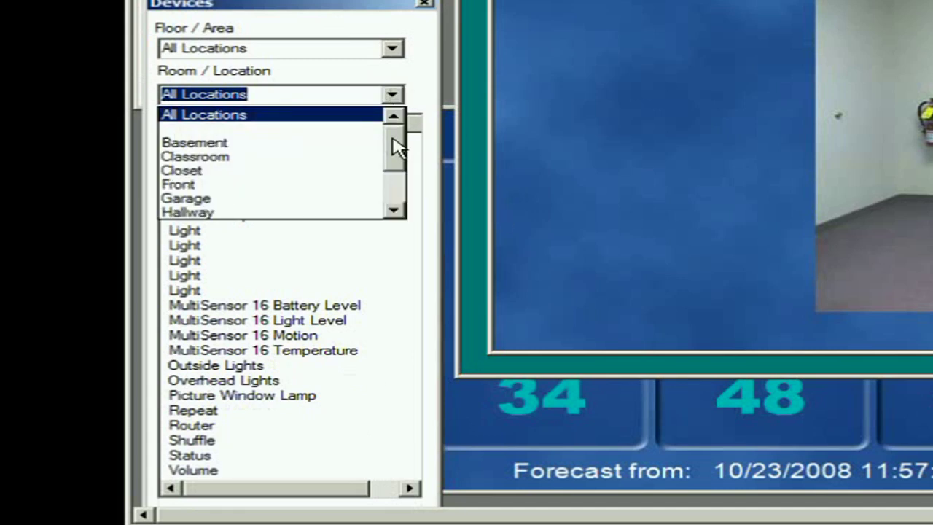
pyautogui.moveTo(392, 142); pyautogui.dragTo(376, 184)
pyautogui.click(298, 212)
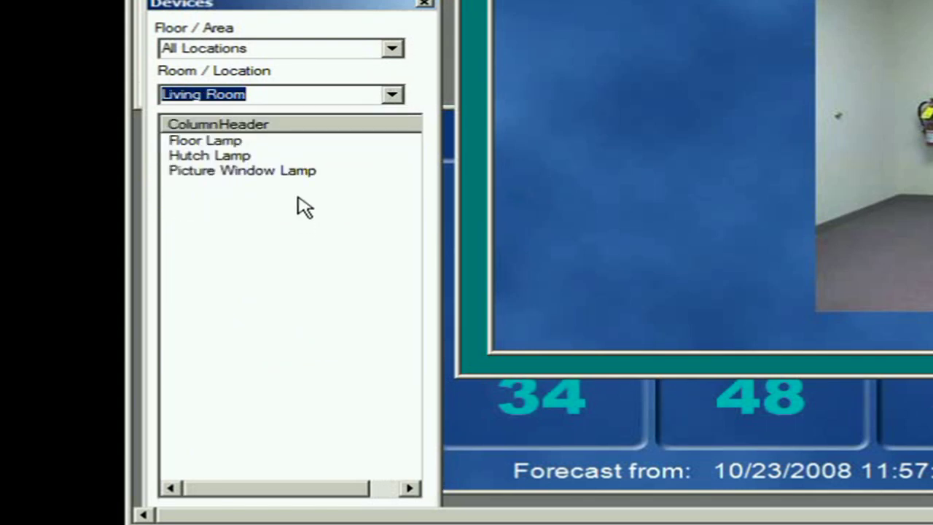
pyautogui.moveTo(318, 6); pyautogui.dragTo(326, 2)
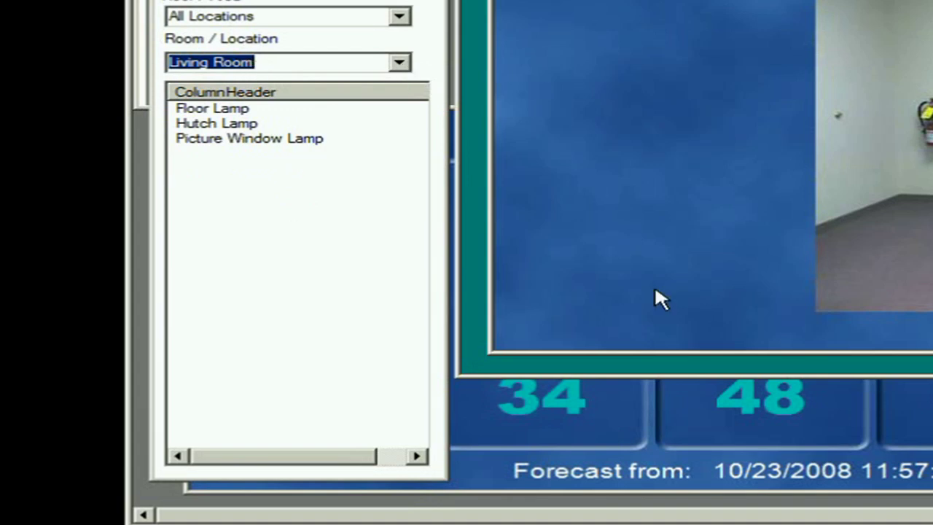
# Add the Picture Window Lamp device to the Test Screen using the Z-Wave Dimmer 2 template.
pyautogui.click(719, 361)
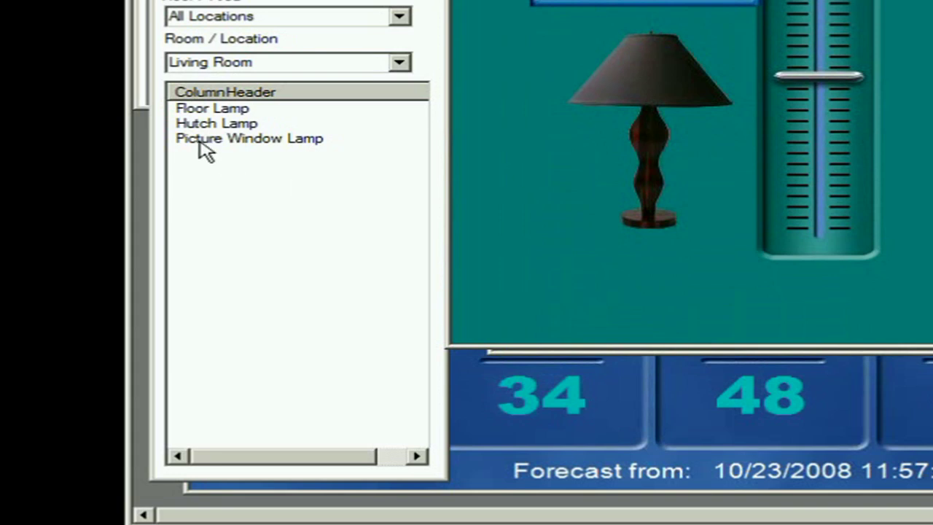
pyautogui.moveTo(202, 141); pyautogui.dragTo(932, 60)
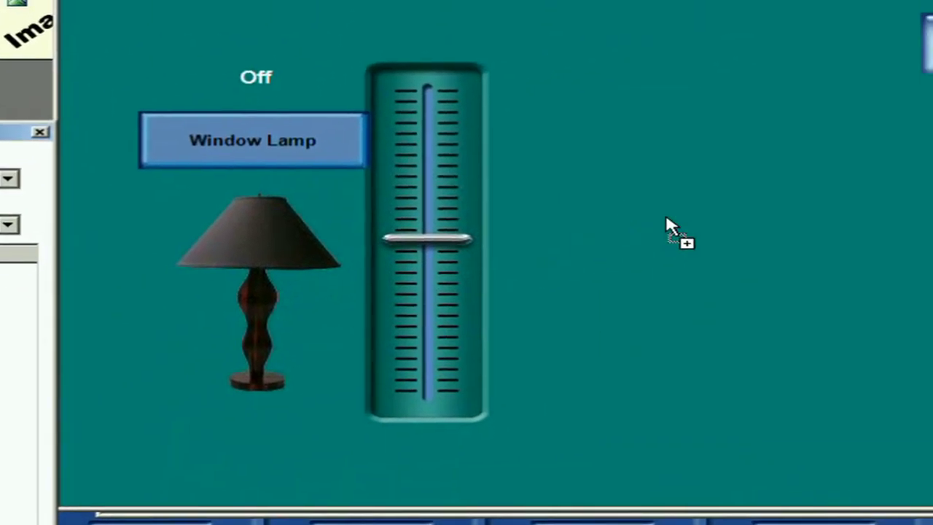
pyautogui.moveTo(665, 217); pyautogui.dragTo(665, 219)
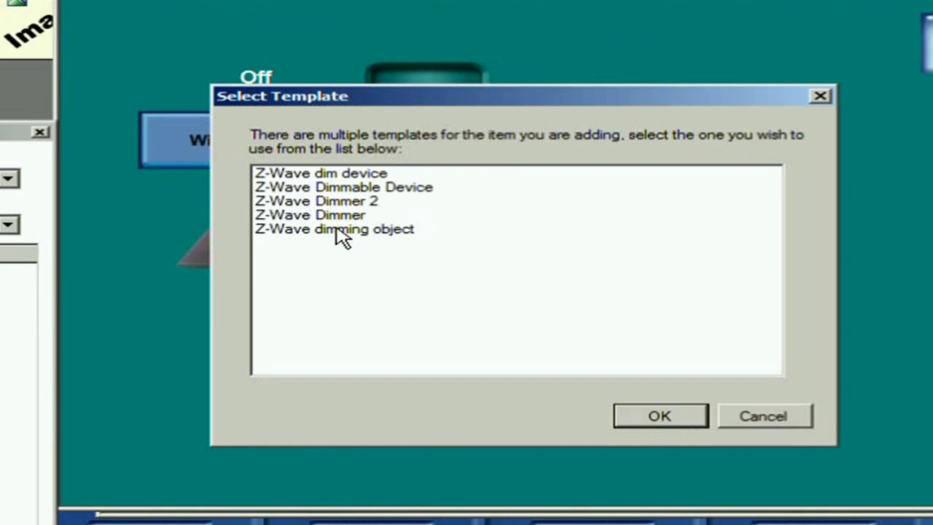
pyautogui.click(369, 202)
pyautogui.click(681, 424)
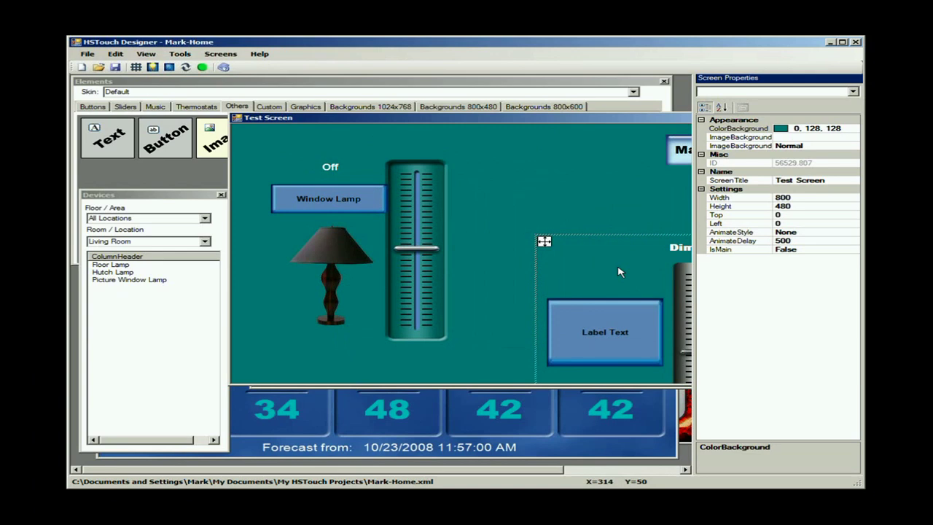
# Move the new dimmer control group beside the existing lamp controls, to left 348, top 73.
pyautogui.click(614, 244)
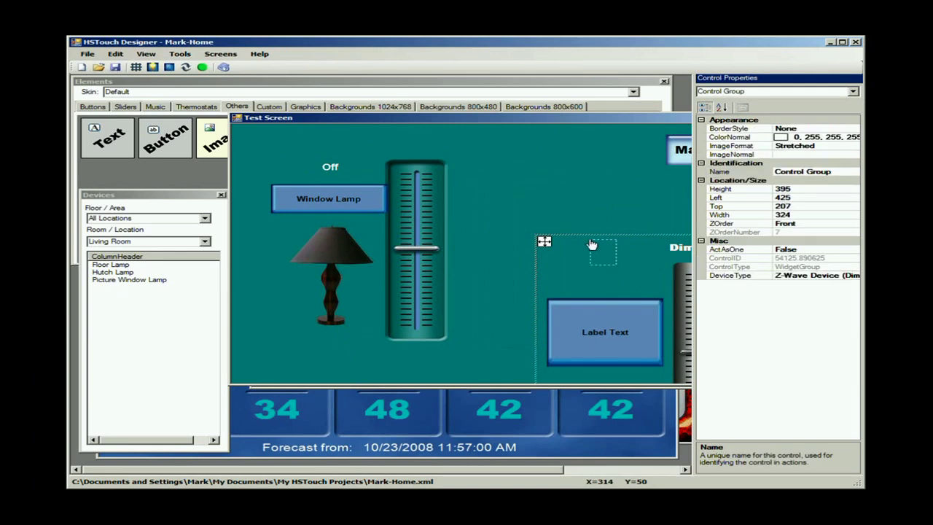
pyautogui.moveTo(543, 240); pyautogui.dragTo(488, 152)
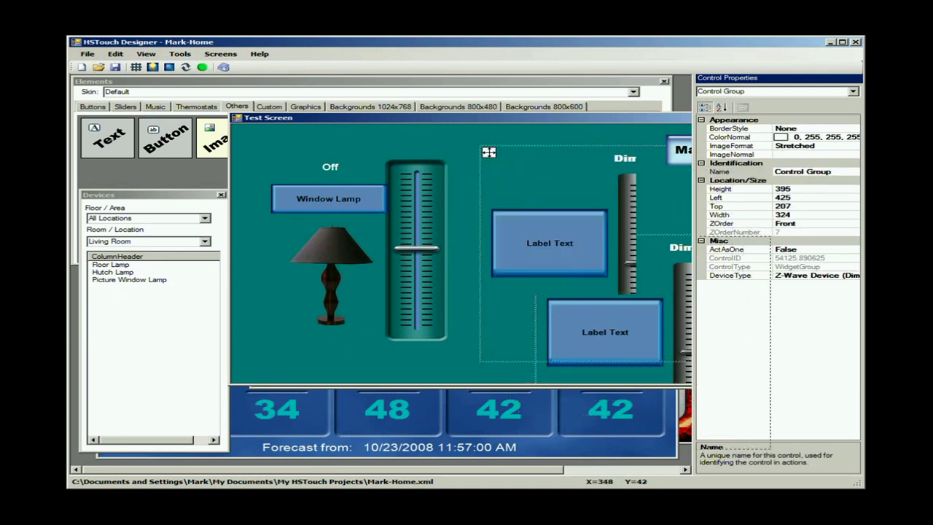
pyautogui.click(421, 188)
pyautogui.click(528, 167)
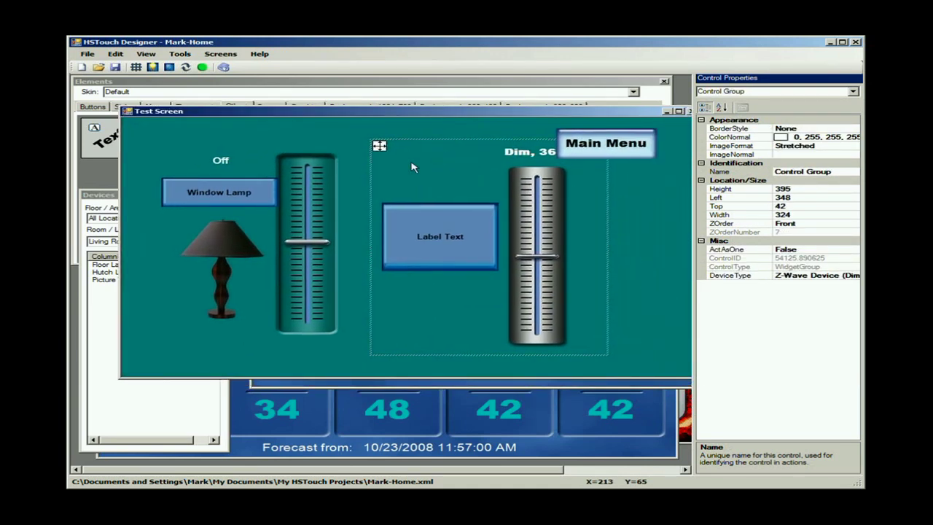
pyautogui.moveTo(379, 145); pyautogui.dragTo(380, 167)
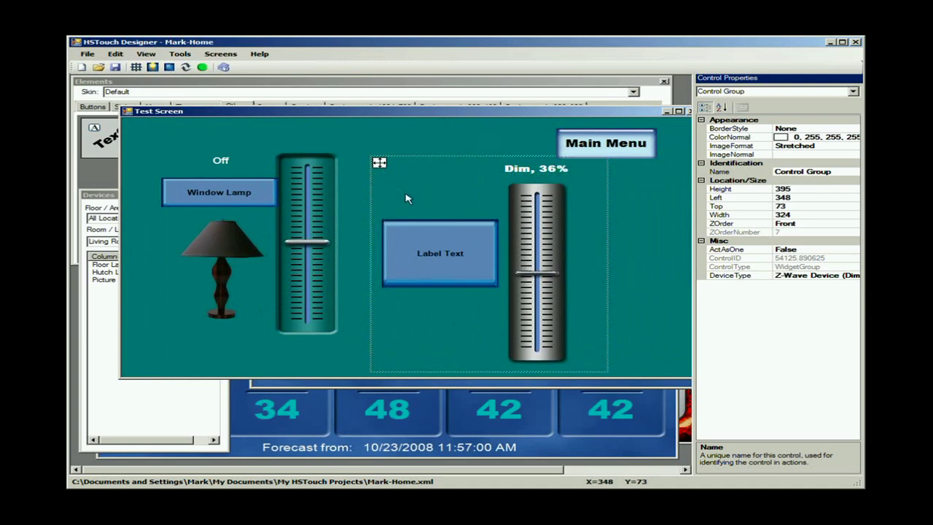
# Add the Floor Lamp device to the Test Screen above the slider, at left 224, top 20.
pyautogui.moveTo(380, 116); pyautogui.dragTo(410, 115)
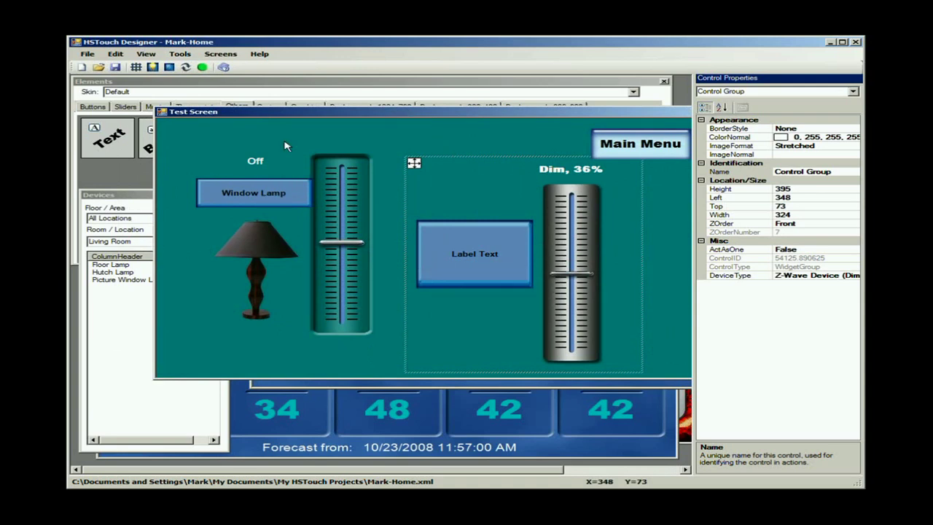
pyautogui.moveTo(329, 114); pyautogui.dragTo(364, 140)
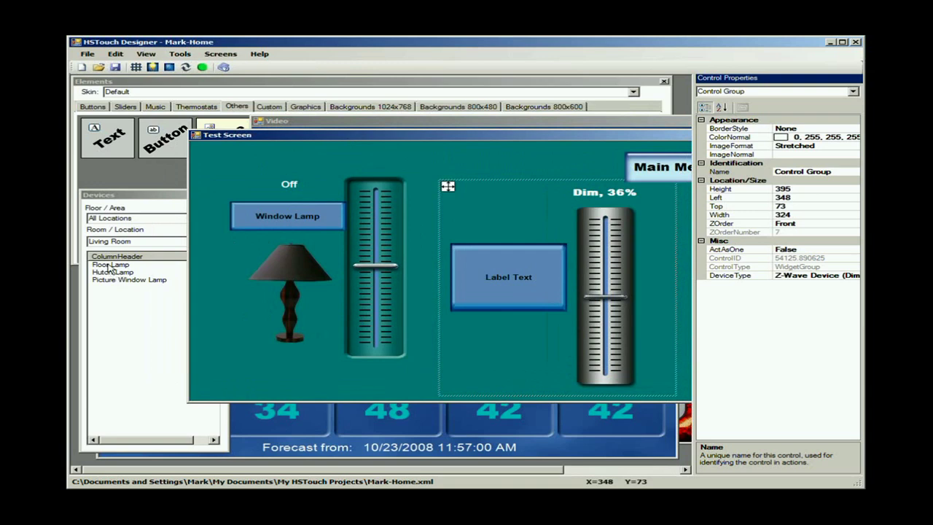
pyautogui.moveTo(109, 267); pyautogui.dragTo(389, 161)
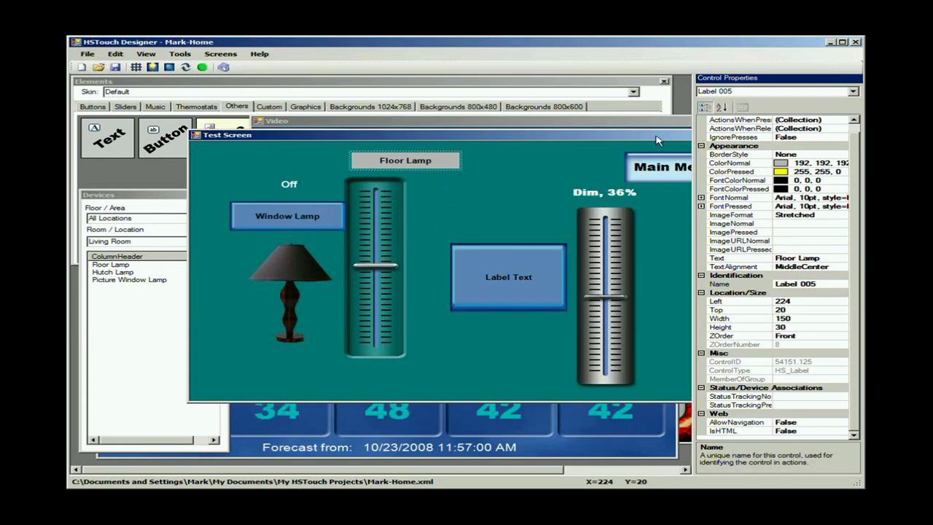
# Inspect the ActionsWhenReleased settings of the Floor Lamp button in the Action Editor.
pyautogui.click(846, 129)
pyautogui.click(846, 129)
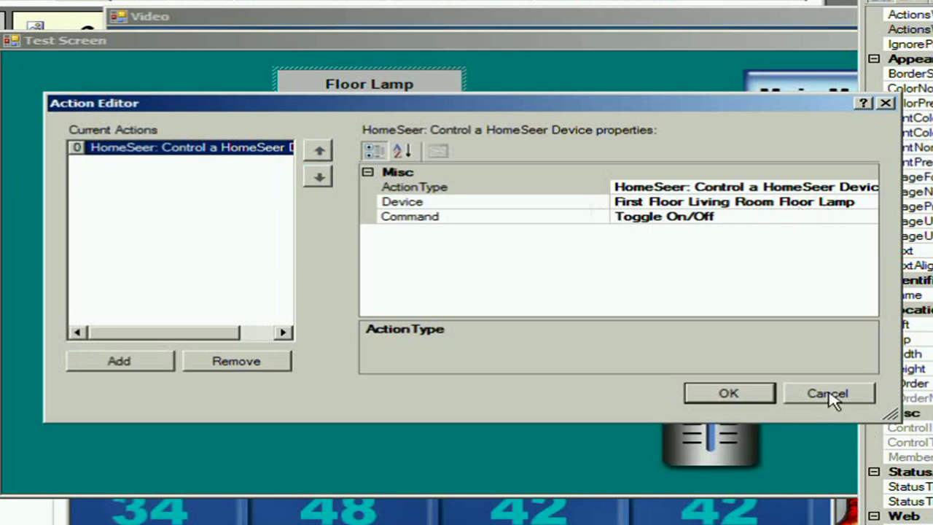
pyautogui.click(888, 111)
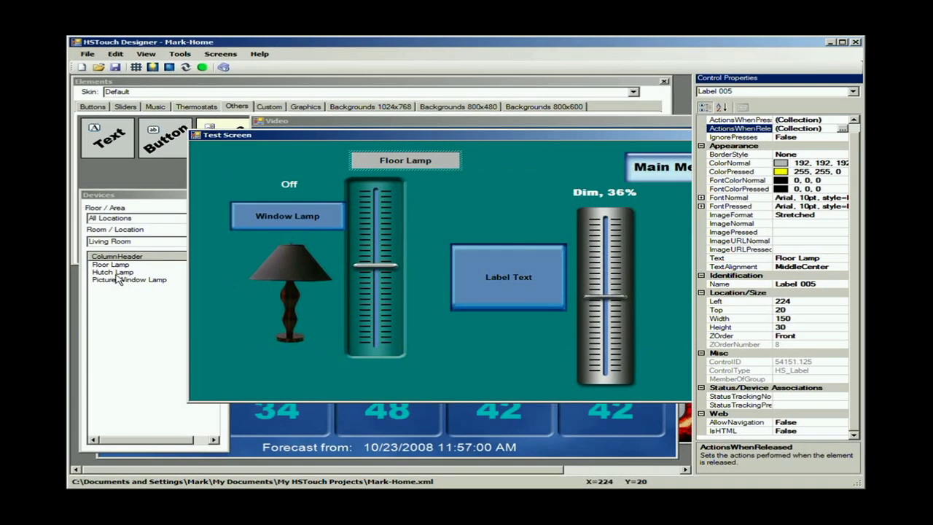
# Remove the extra dimmer's Label Text button, grey slider and dim status text from the Test Screen.
pyautogui.moveTo(108, 276); pyautogui.dragTo(530, 153)
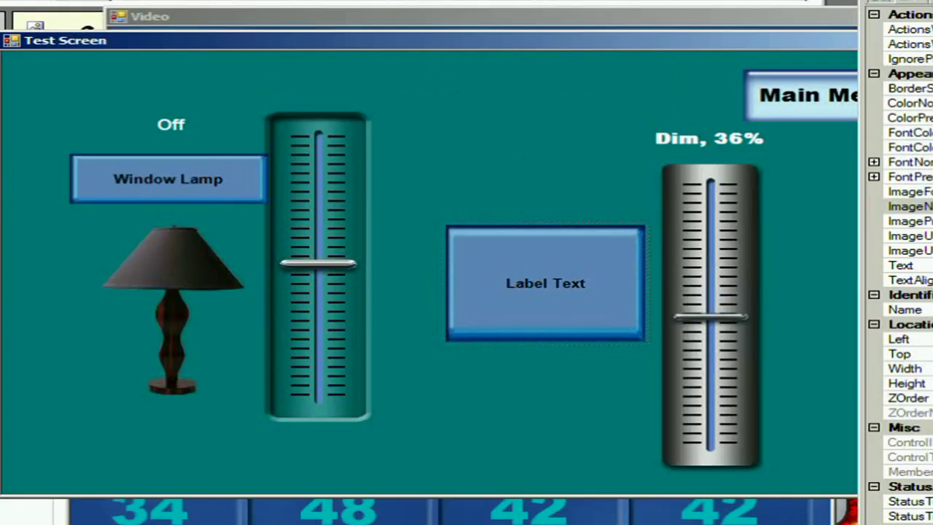
pyautogui.press('Delete')
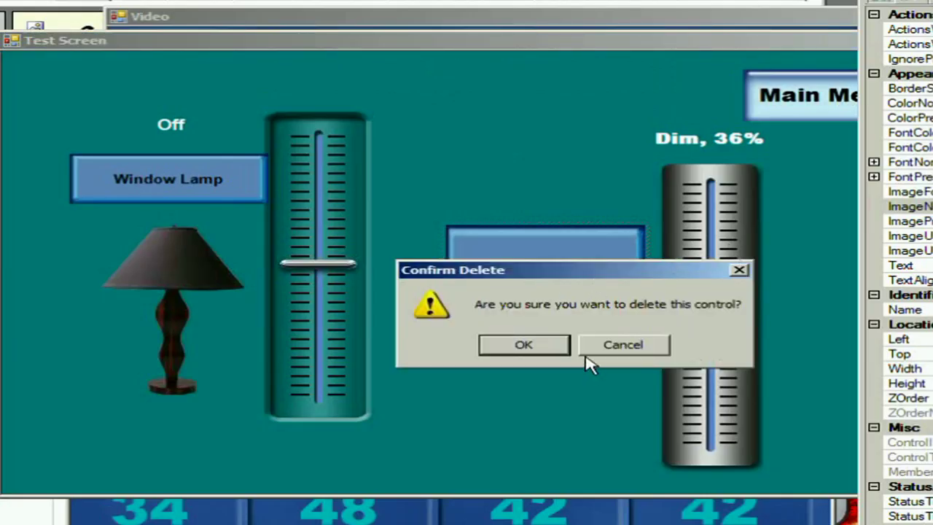
pyautogui.click(503, 312)
pyautogui.click(739, 306)
pyautogui.press('Delete')
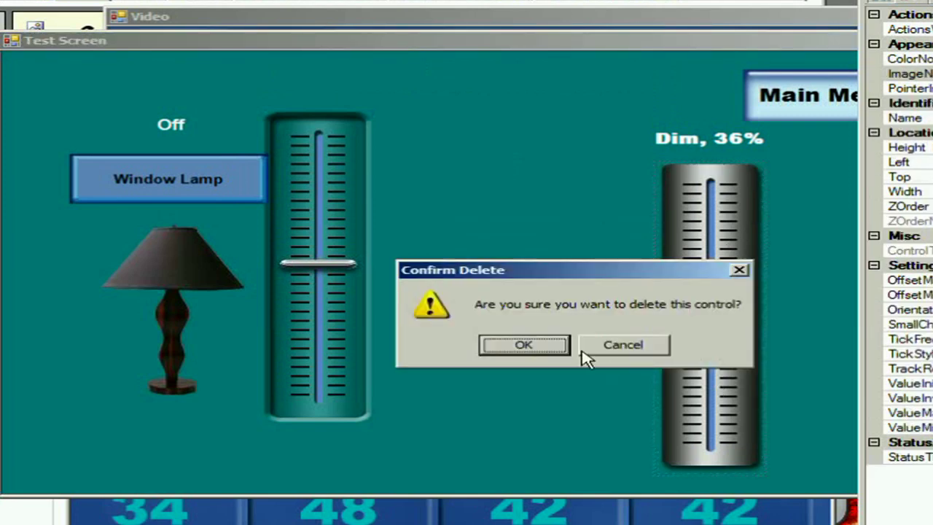
pyautogui.click(523, 344)
pyautogui.click(691, 160)
pyautogui.press('Delete')
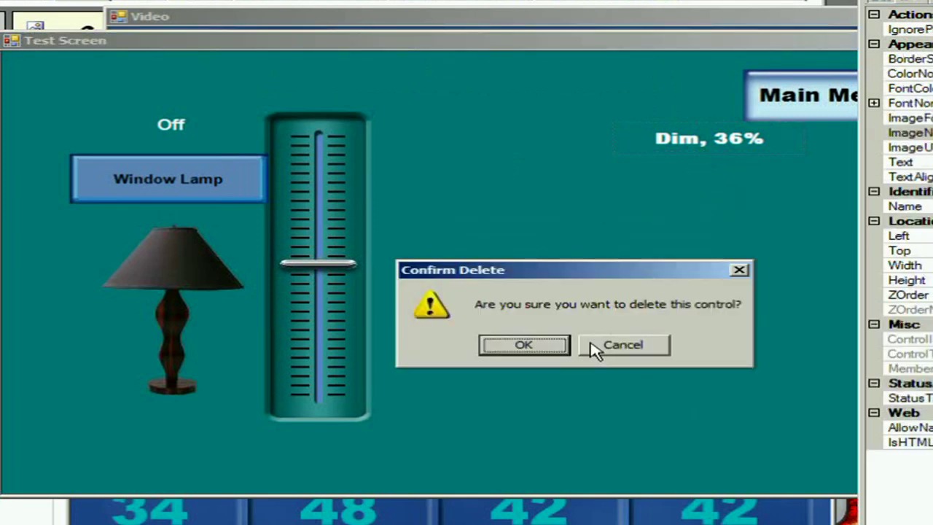
pyautogui.click(557, 346)
# Move the Window Lamp button slightly away from the slider, to left 42, top 116.
pyautogui.click(173, 197)
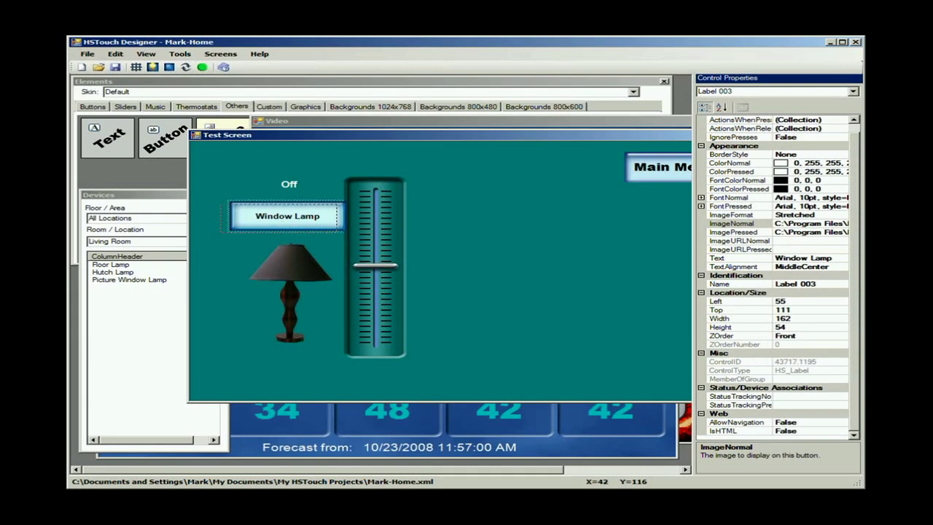
pyautogui.moveTo(279, 218); pyautogui.dragTo(279, 218)
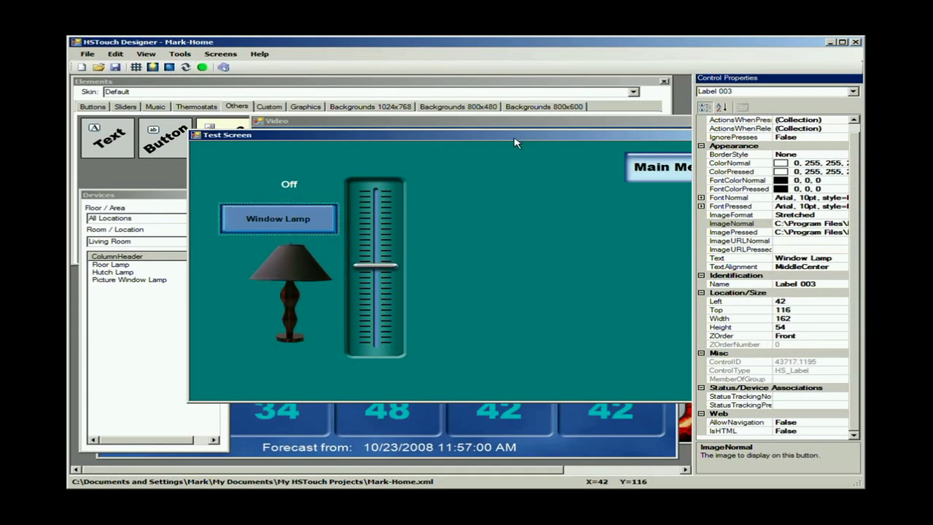
pyautogui.moveTo(514, 139); pyautogui.dragTo(554, 129)
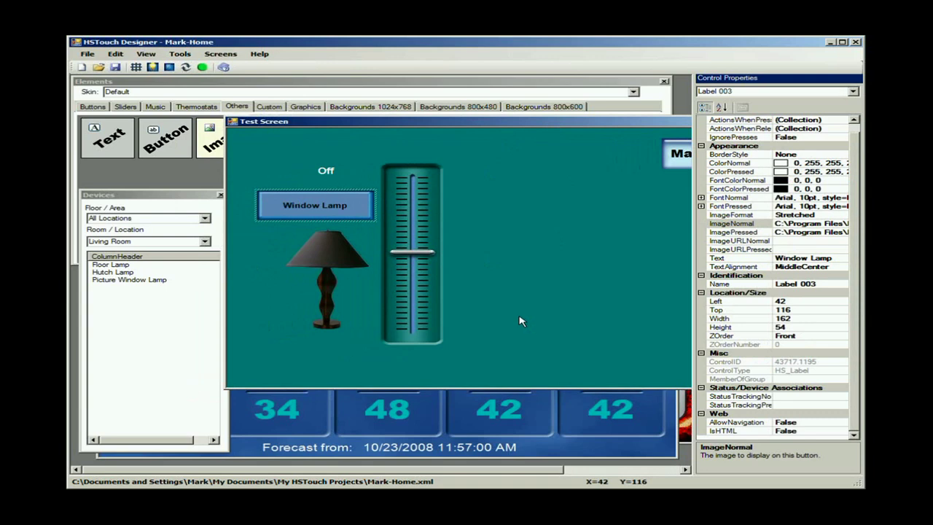
# Move the lamp image to left 46, top 193, and the status text above the button to left 49, top 68.
pyautogui.click(325, 267)
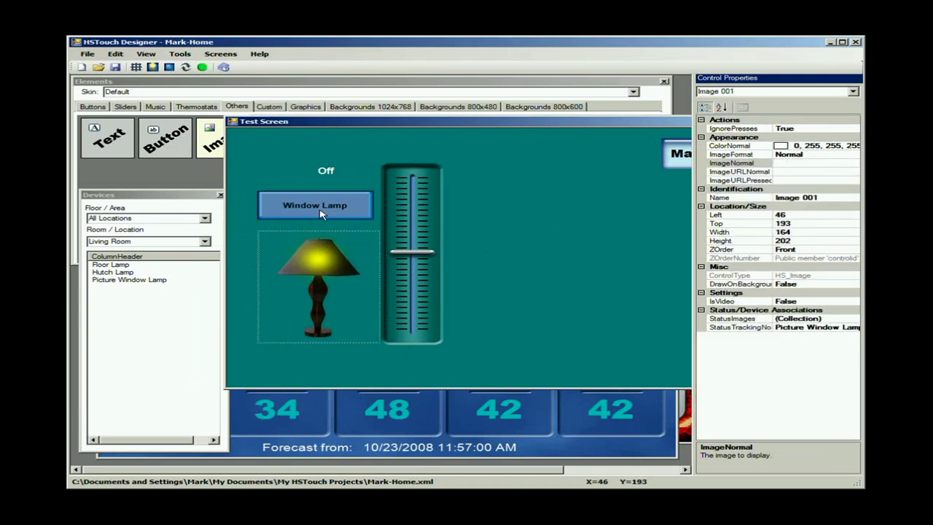
pyautogui.click(324, 173)
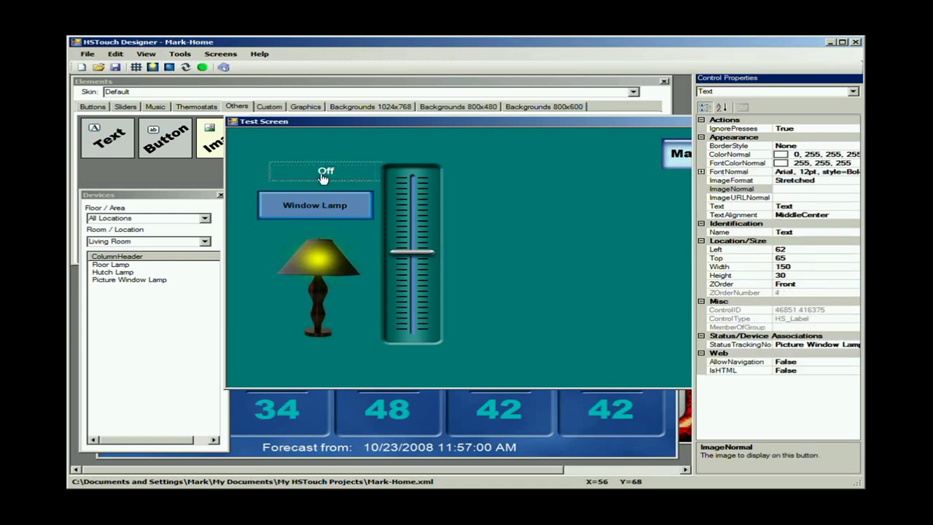
pyautogui.moveTo(324, 178); pyautogui.dragTo(315, 180)
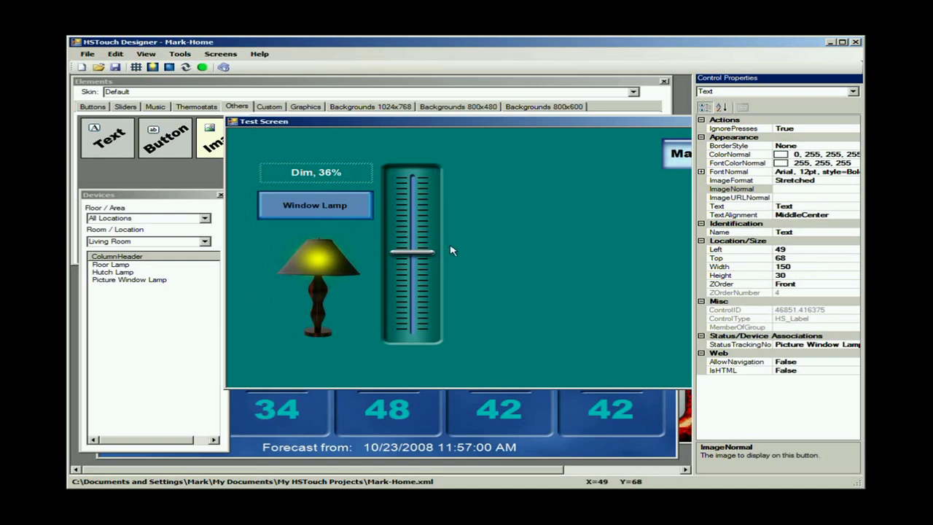
# Add a group box to the Test Screen at left 12, top 27, and enlarge it to enclose all the lamp controls and the slider.
pyautogui.moveTo(399, 128); pyautogui.dragTo(402, 192)
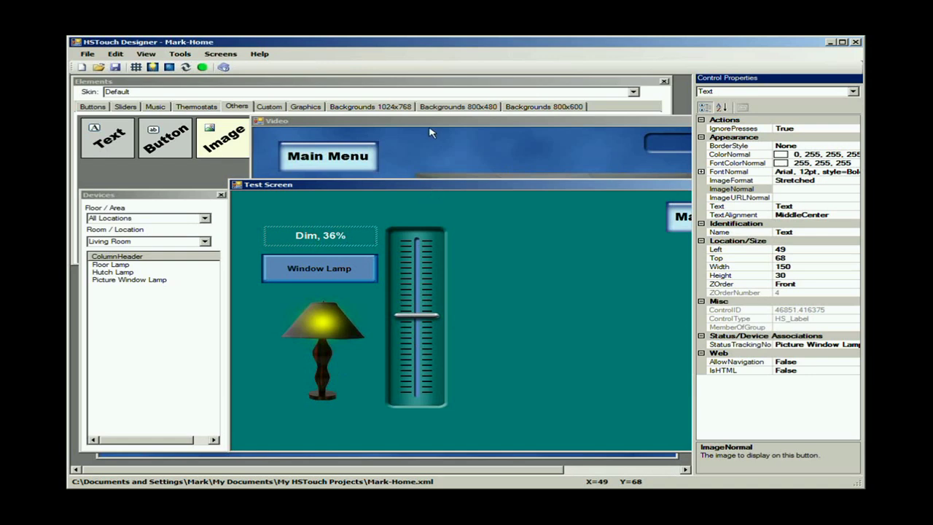
pyautogui.click(500, 86)
pyautogui.moveTo(280, 138); pyautogui.dragTo(496, 291)
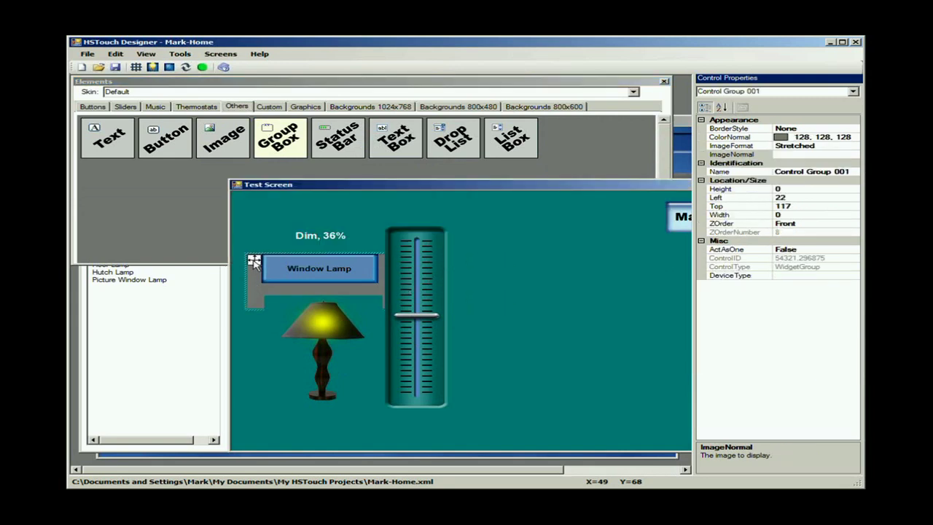
pyautogui.moveTo(254, 261); pyautogui.dragTo(248, 211)
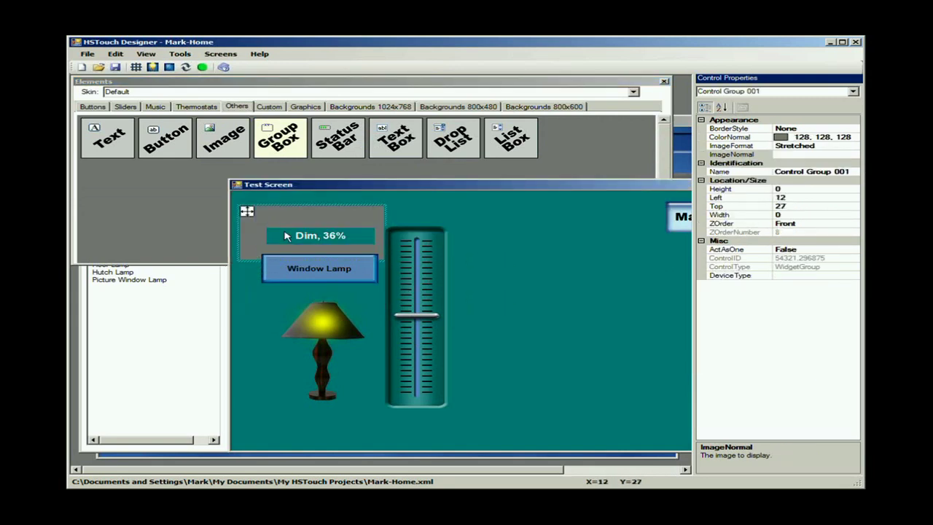
pyautogui.moveTo(386, 260); pyautogui.dragTo(464, 419)
pyautogui.click(436, 374)
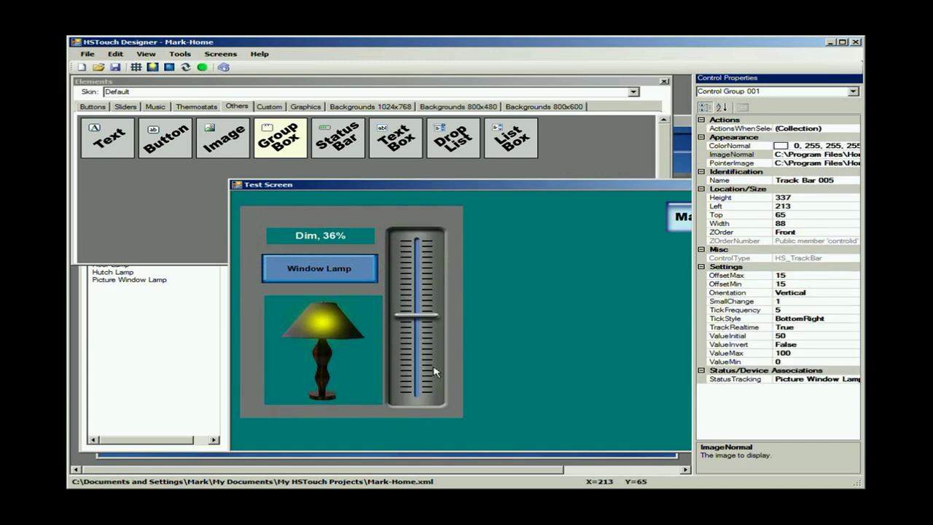
# Set the background colour of the group box around the lamp controls to Transparent.
pyautogui.click(357, 368)
pyautogui.click(339, 270)
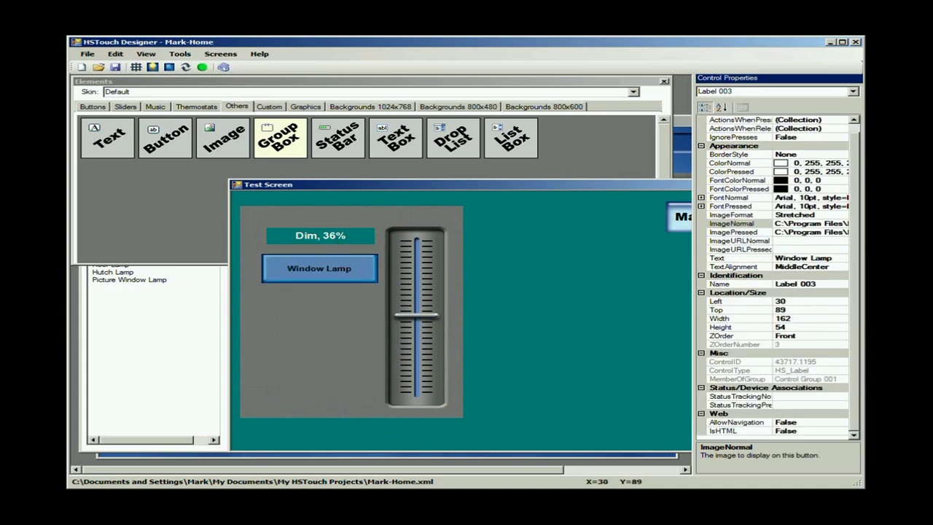
pyautogui.click(340, 244)
pyautogui.click(332, 332)
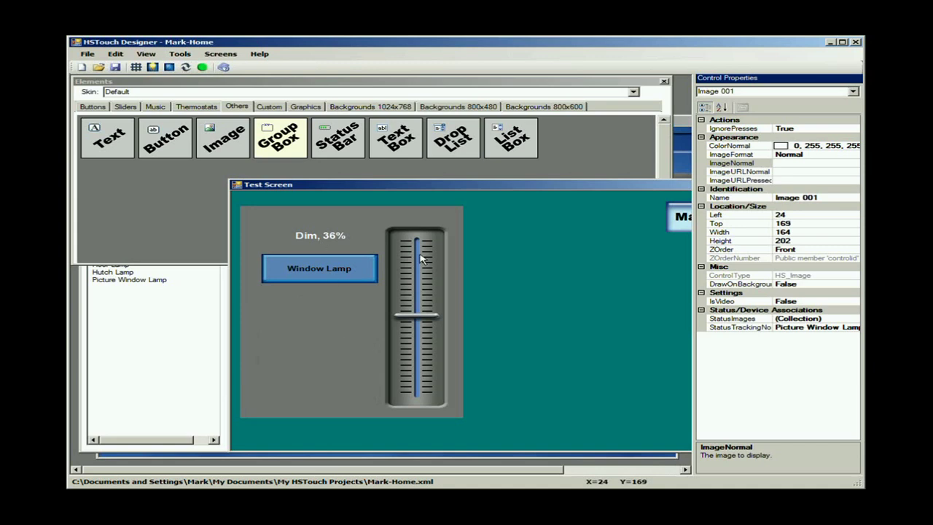
pyautogui.click(452, 219)
pyautogui.click(853, 139)
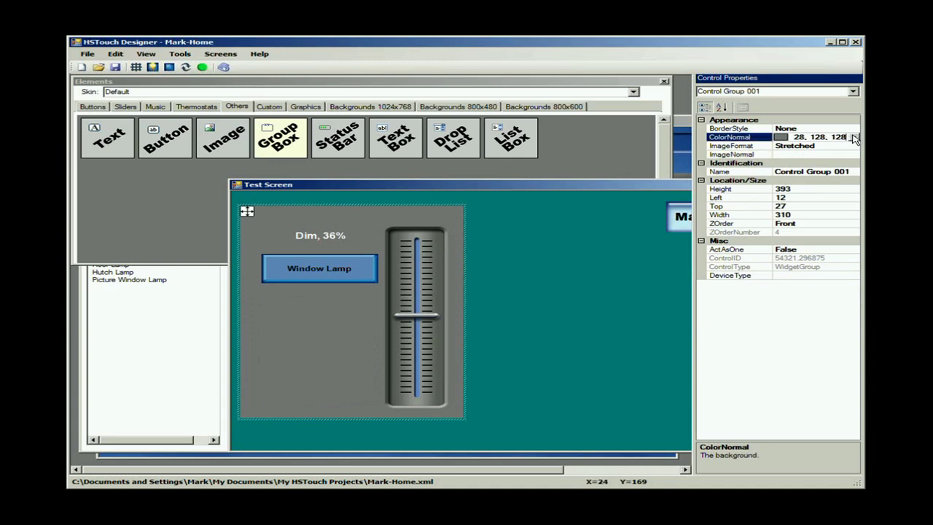
pyautogui.click(858, 140)
pyautogui.click(782, 152)
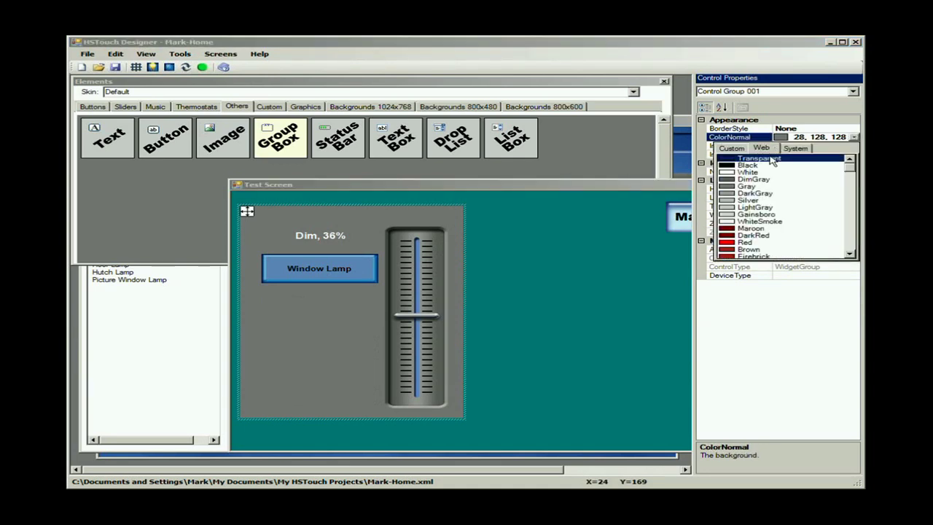
pyautogui.click(772, 160)
pyautogui.click(340, 318)
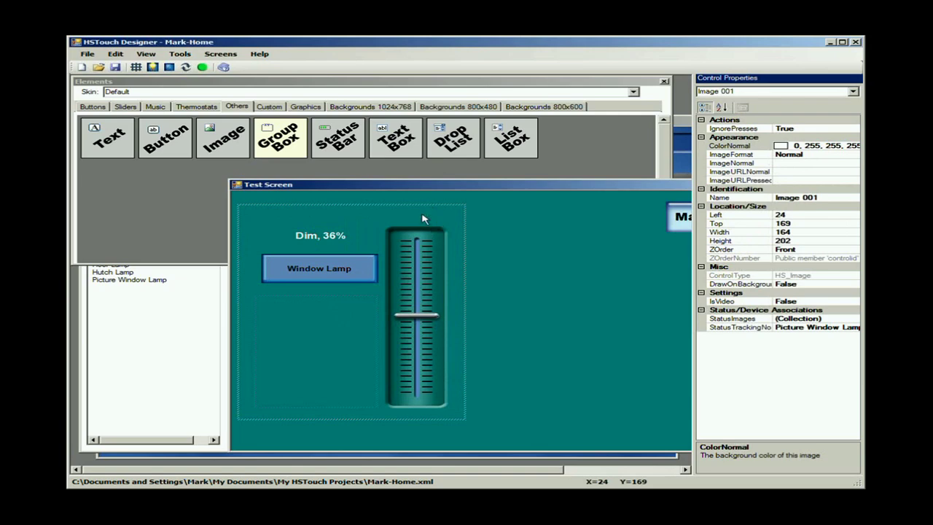
# Set the group box's DeviceType to Z-Wave Device (Dimmable).
pyautogui.click(328, 346)
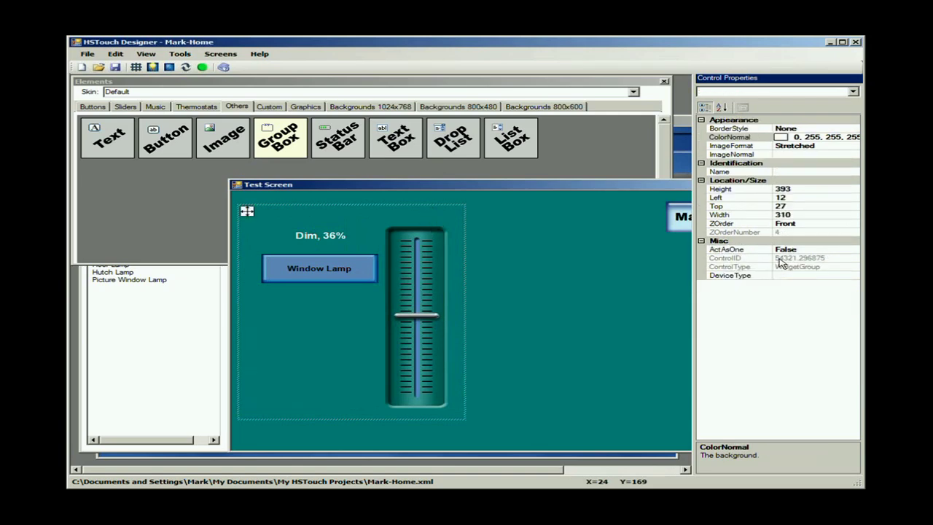
pyautogui.click(791, 281)
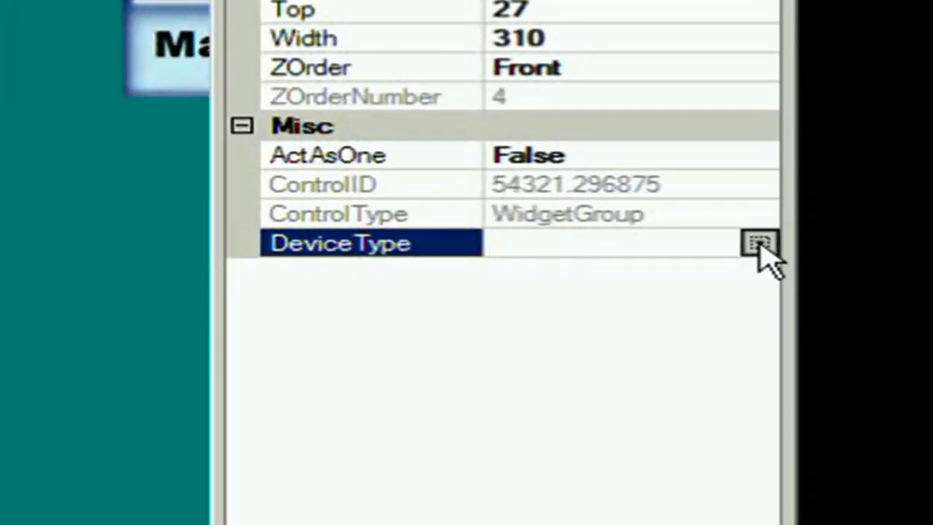
pyautogui.click(759, 245)
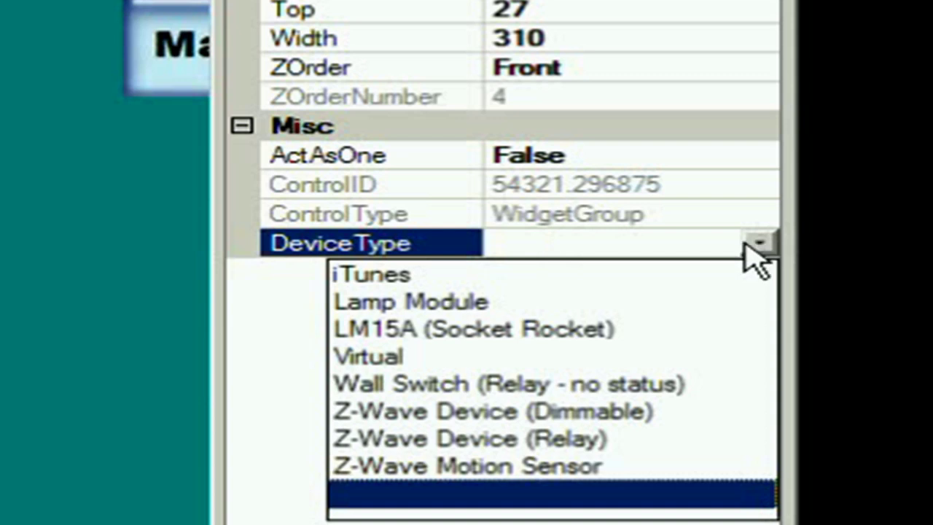
pyautogui.click(598, 411)
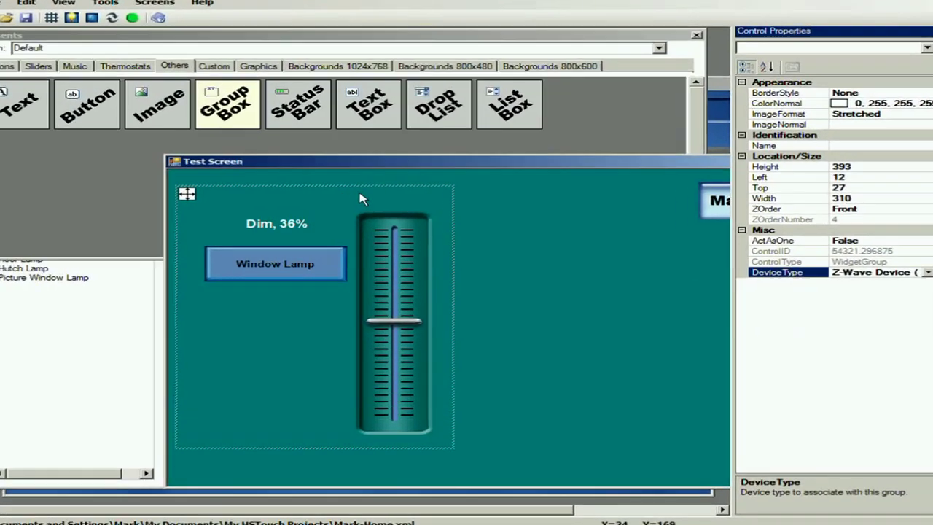
# Save the lamp group box as a custom template named DIMMING DEVICE.
pyautogui.rightClick(394, 216)
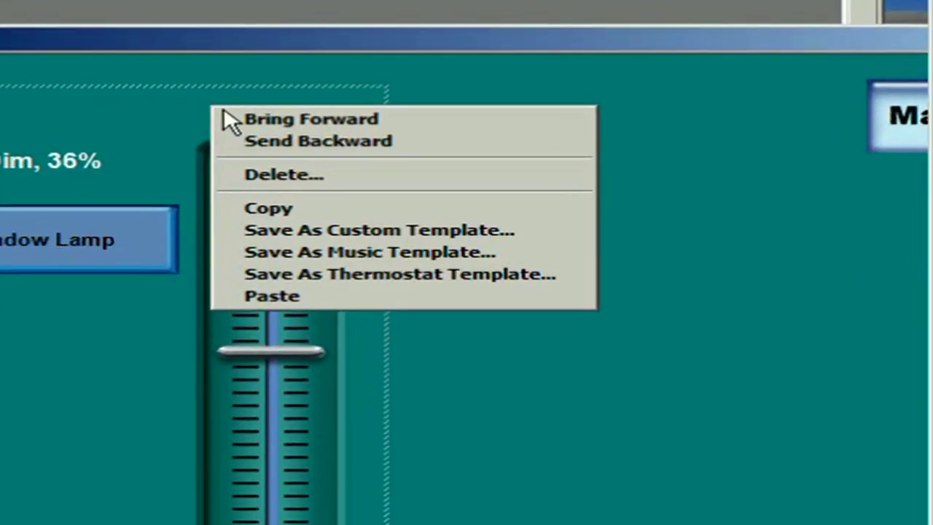
pyautogui.click(465, 264)
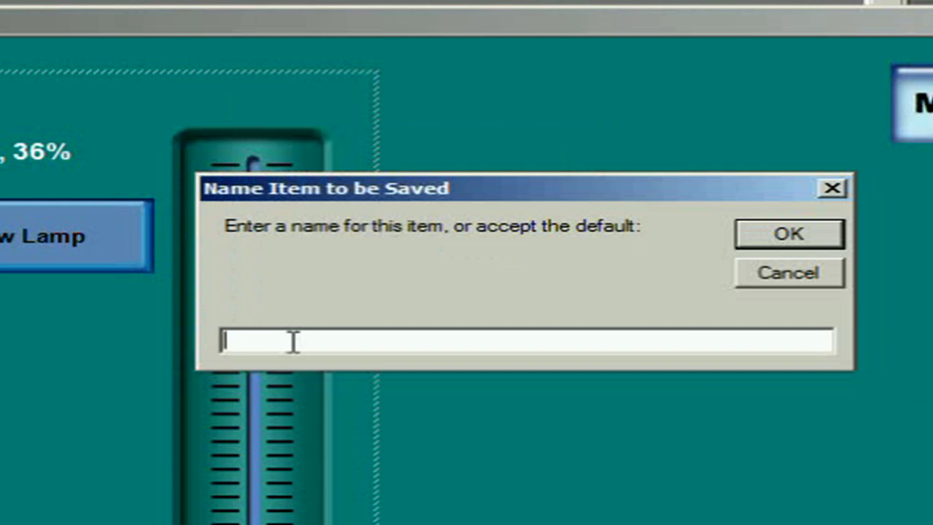
pyautogui.write('DiIM')
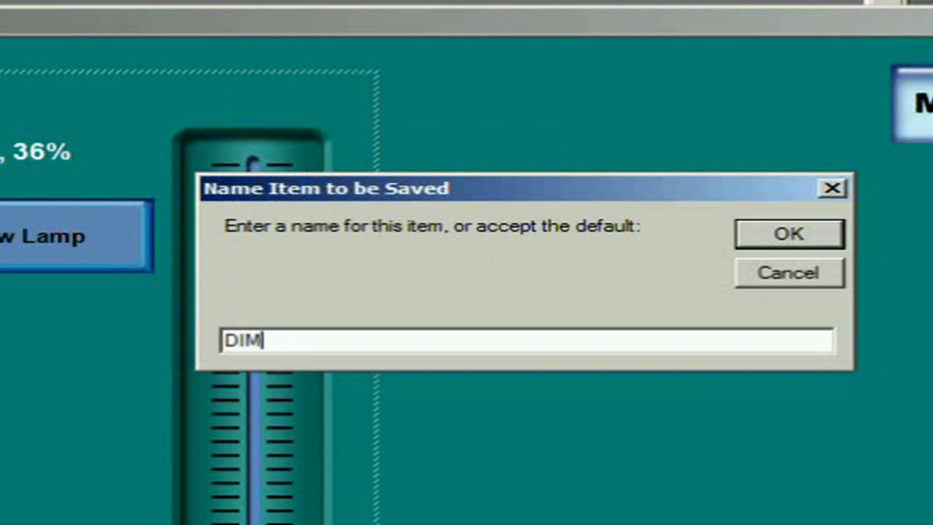
pyautogui.write('MING DEVICE')
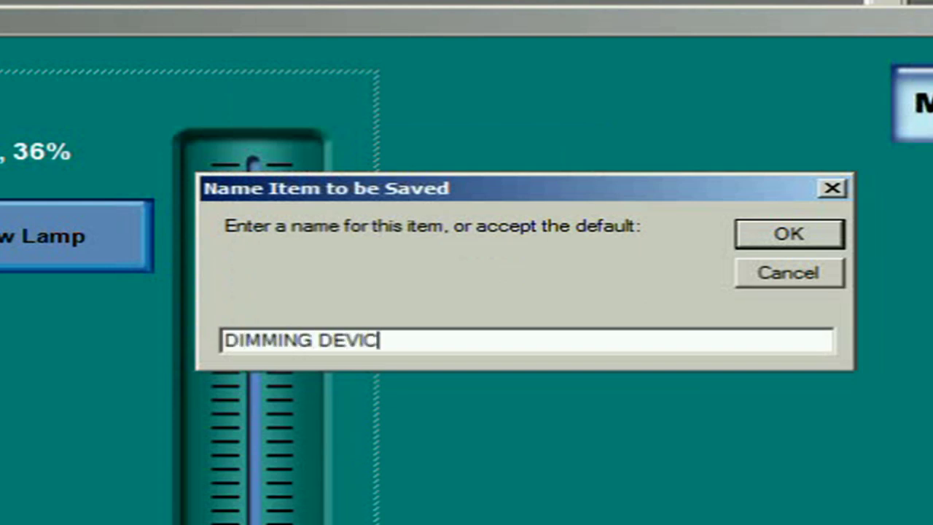
pyautogui.click(786, 231)
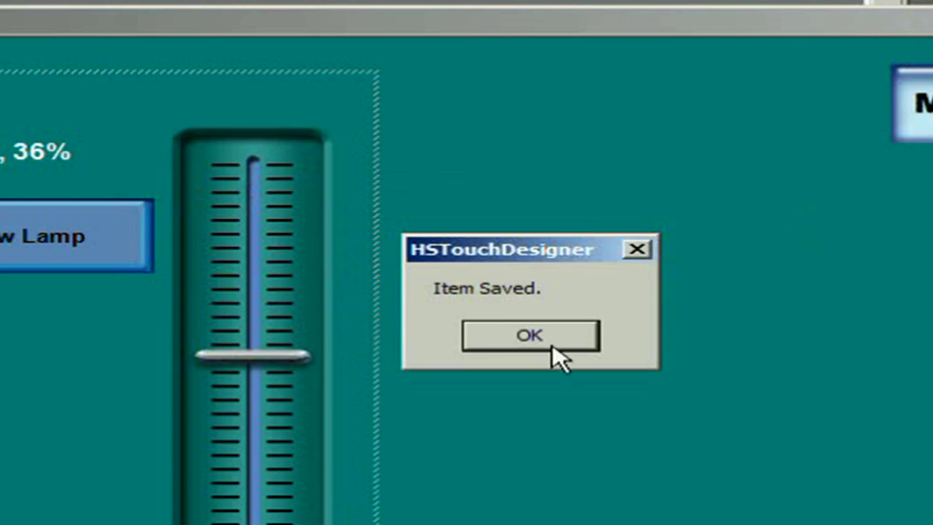
pyautogui.click(537, 340)
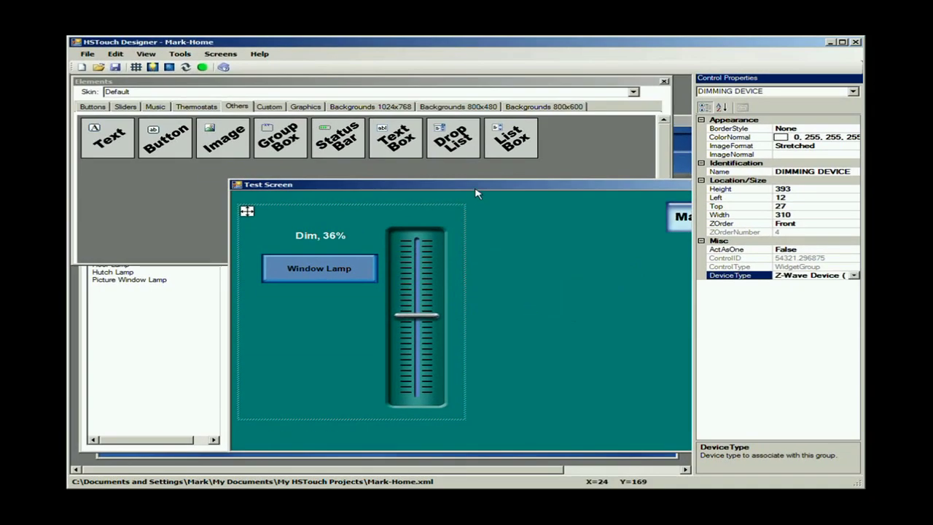
# Move the Test Screen window off the Devices window and list the Kids Bedroom devices.
pyautogui.moveTo(476, 189); pyautogui.dragTo(443, 144)
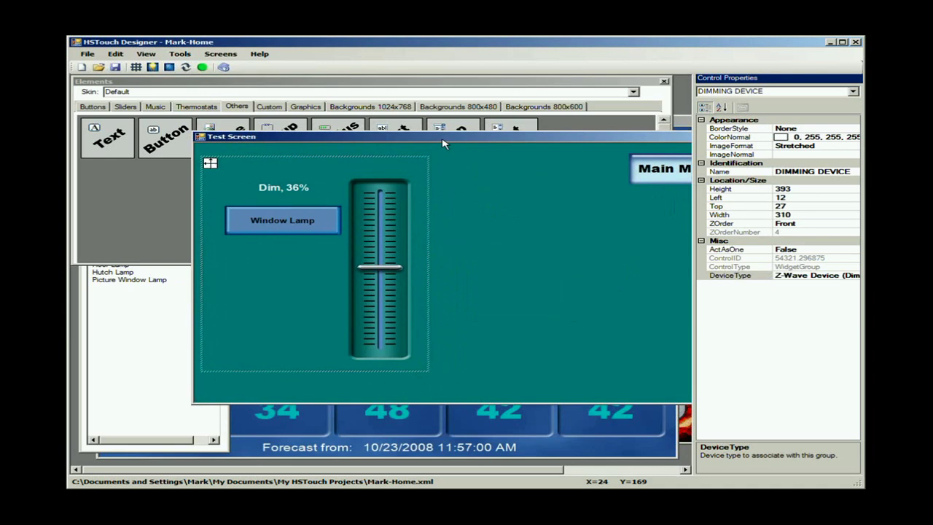
pyautogui.click(108, 326)
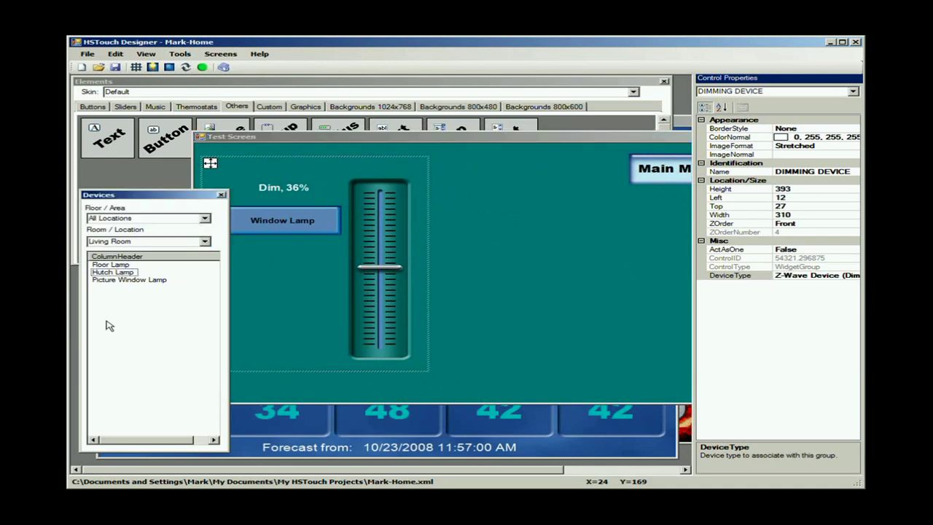
pyautogui.click(206, 242)
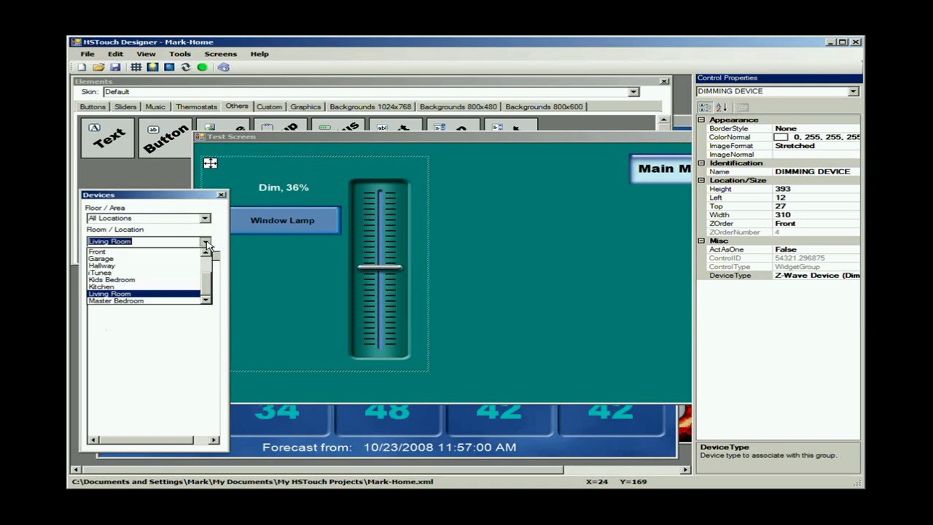
pyautogui.click(175, 287)
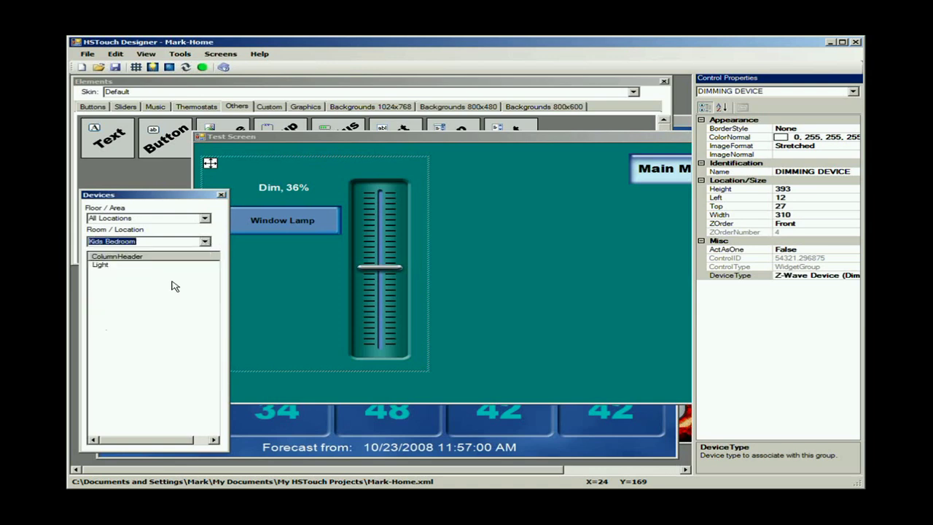
# Add the Kids Bedroom Light to the Test Screen using the DIMMING DEVICE template.
pyautogui.click(101, 265)
pyautogui.moveTo(101, 266); pyautogui.dragTo(517, 234)
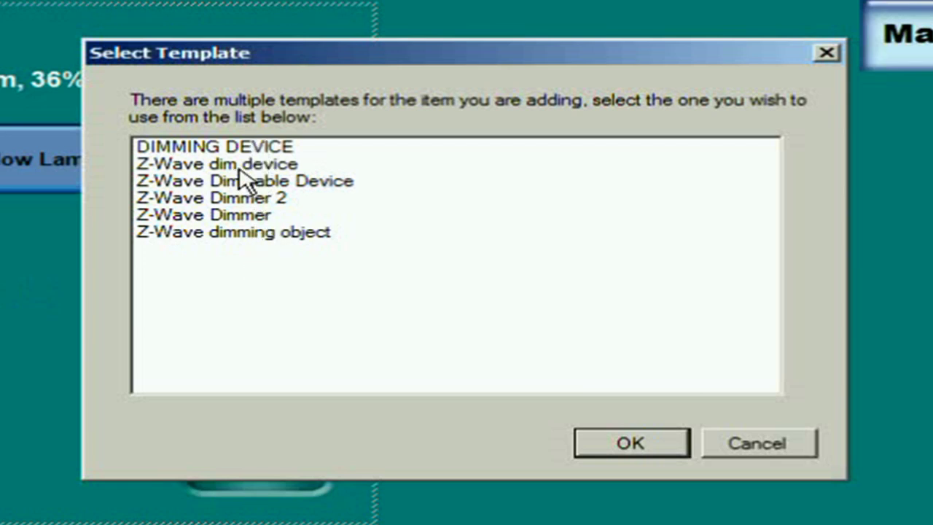
pyautogui.click(178, 153)
pyautogui.click(629, 441)
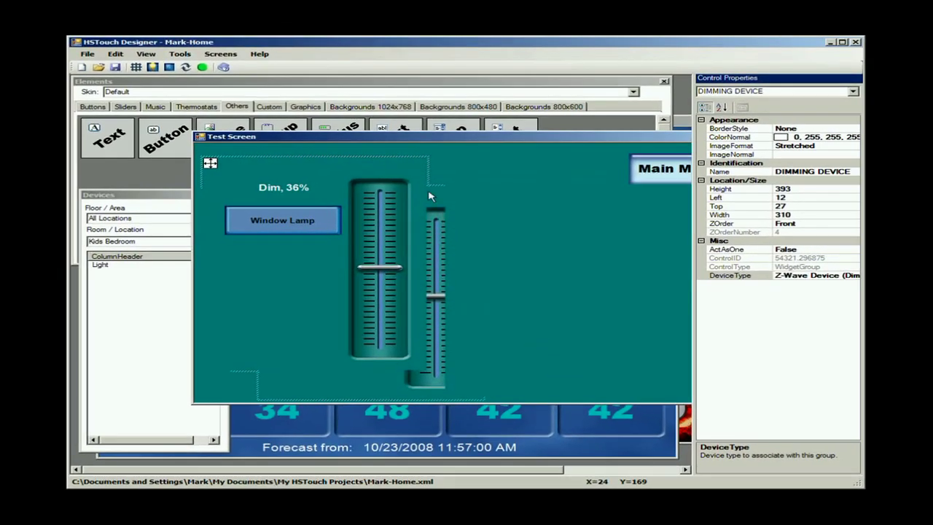
# Delete both overlapping dimming groups from the Test Screen.
pyautogui.rightClick(212, 164)
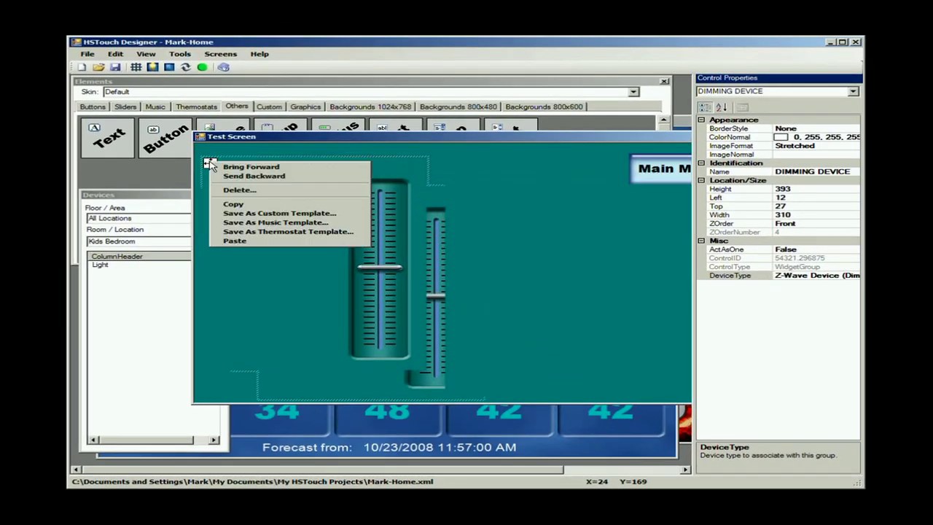
pyautogui.click(312, 192)
pyautogui.click(496, 312)
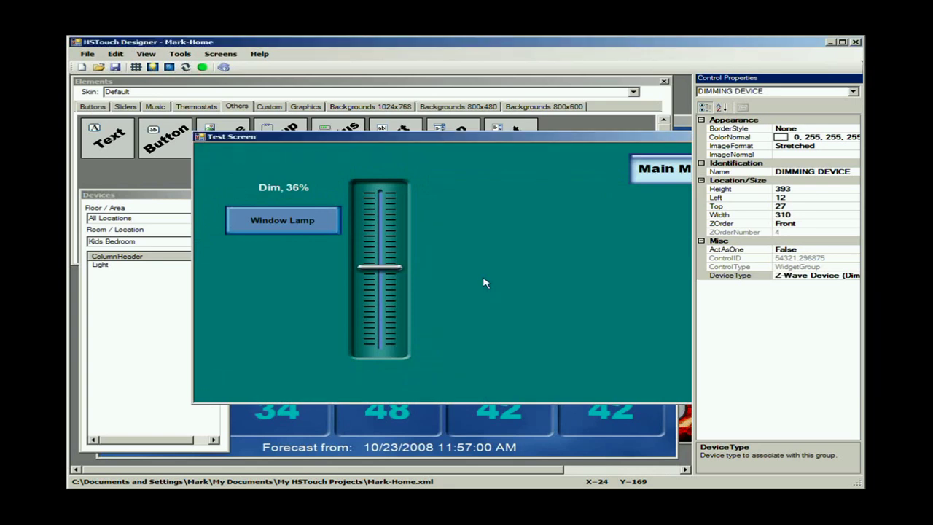
pyautogui.rightClick(210, 163)
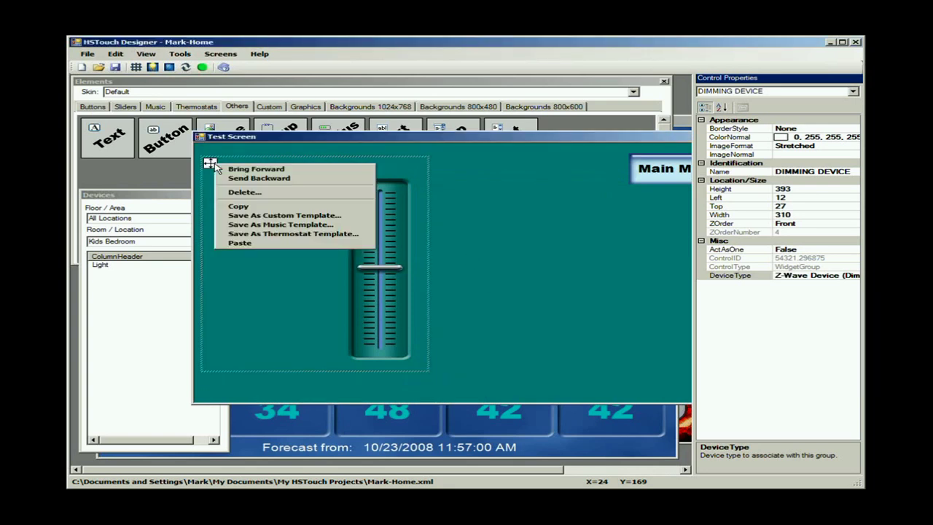
pyautogui.click(261, 194)
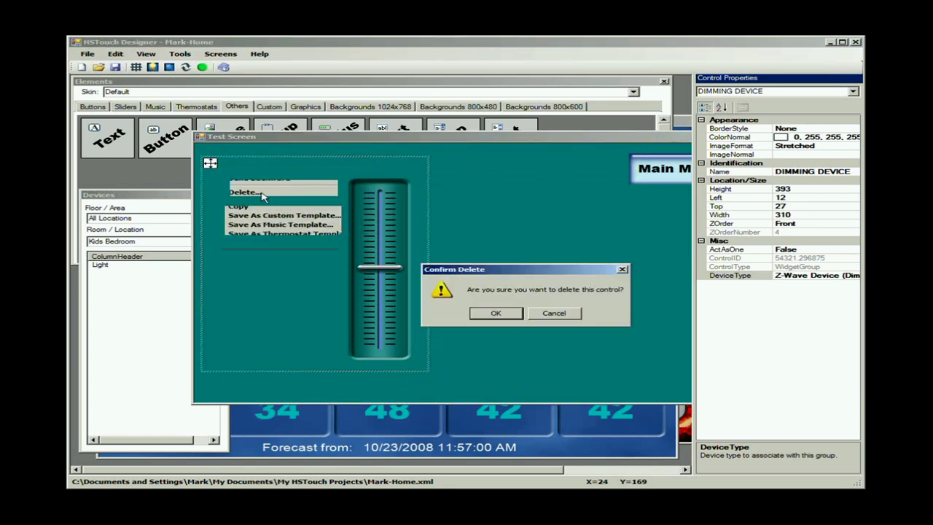
pyautogui.click(495, 314)
# Place the Kids Bedroom Light on the cleared Test Screen with the DIMMING DEVICE template and move its group to left 187, top 27.
pyautogui.moveTo(100, 266); pyautogui.dragTo(442, 212)
pyautogui.click(396, 216)
pyautogui.click(527, 337)
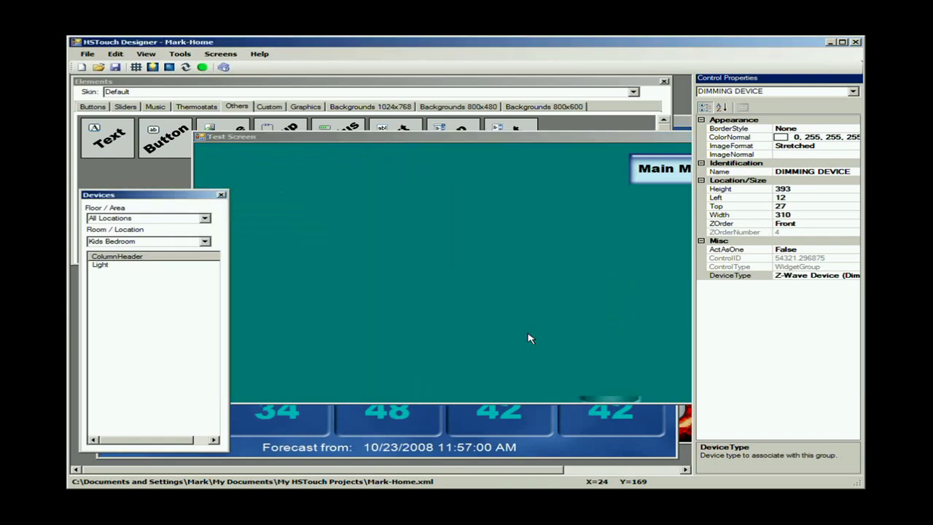
pyautogui.moveTo(439, 208); pyautogui.dragTo(334, 161)
# Delete the leftover empty group box at left 348, top 73, and move the dimming group to left 35, top 42.
pyautogui.click(543, 243)
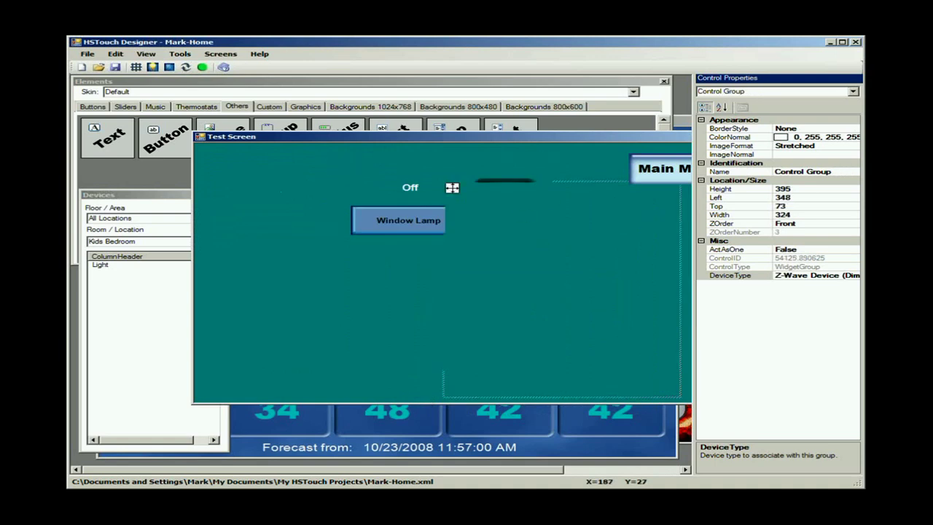
pyautogui.rightClick(648, 250)
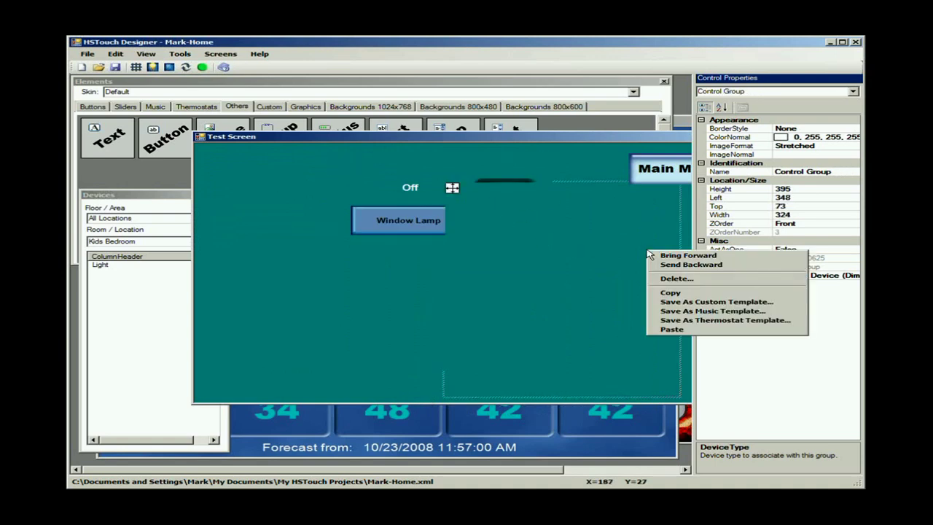
pyautogui.click(685, 283)
pyautogui.click(501, 315)
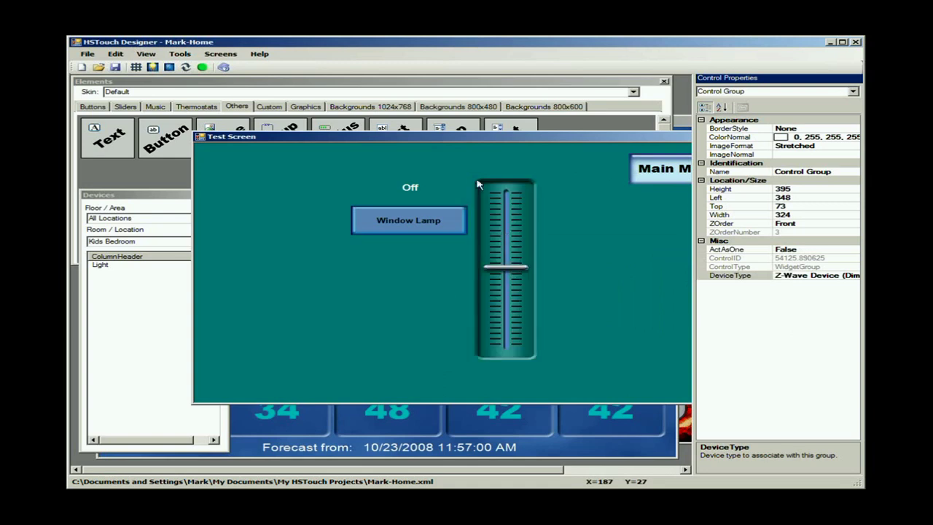
pyautogui.click(348, 170)
pyautogui.moveTo(336, 163); pyautogui.dragTo(227, 171)
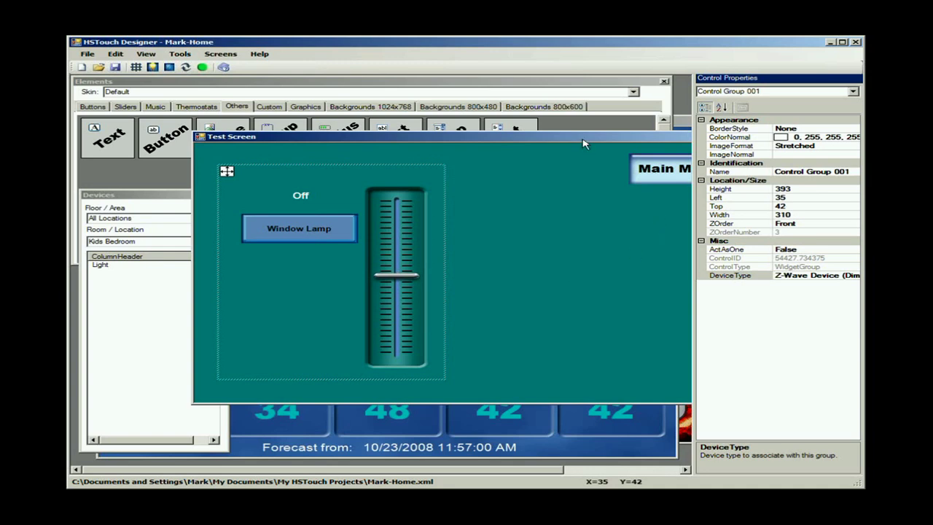
# Reposition the Test Screen window so it is fully in view, and close it.
pyautogui.moveTo(583, 143); pyautogui.dragTo(487, 143)
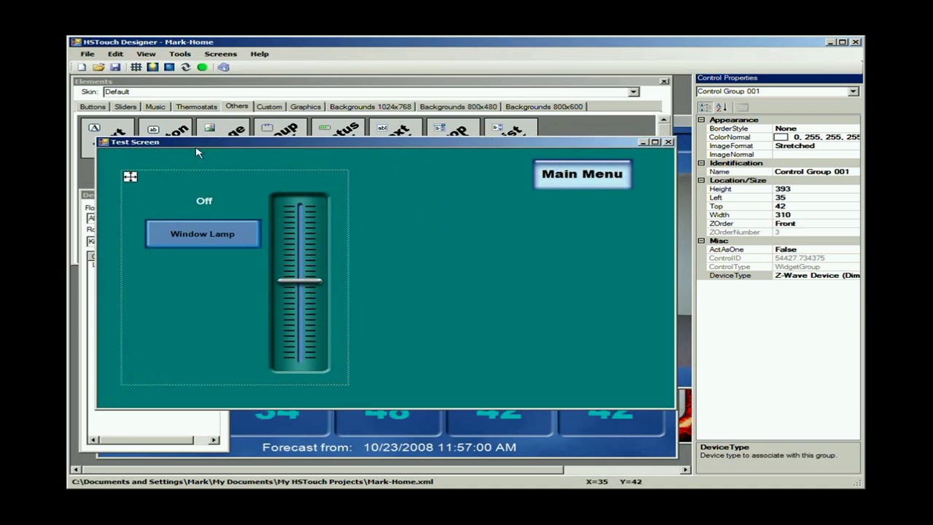
pyautogui.moveTo(196, 149); pyautogui.dragTo(193, 142)
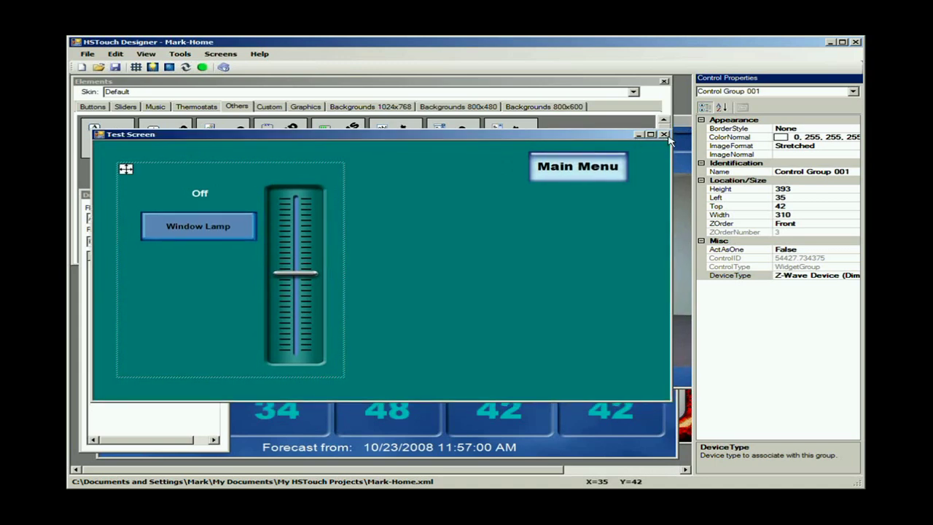
pyautogui.click(664, 135)
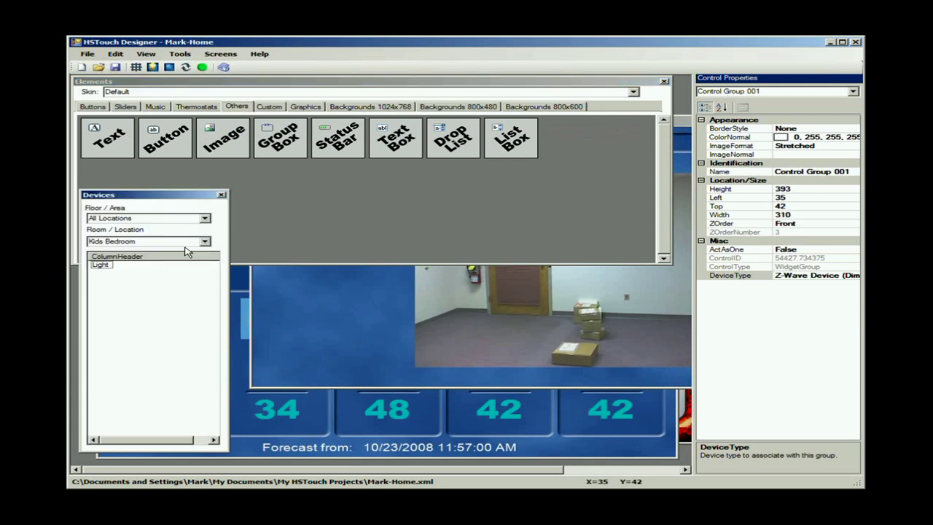
# Arrange the Devices window below the Elements window and position the empty Test Screen beside them.
pyautogui.moveTo(175, 198); pyautogui.dragTo(167, 231)
pyautogui.moveTo(576, 131); pyautogui.dragTo(652, 103)
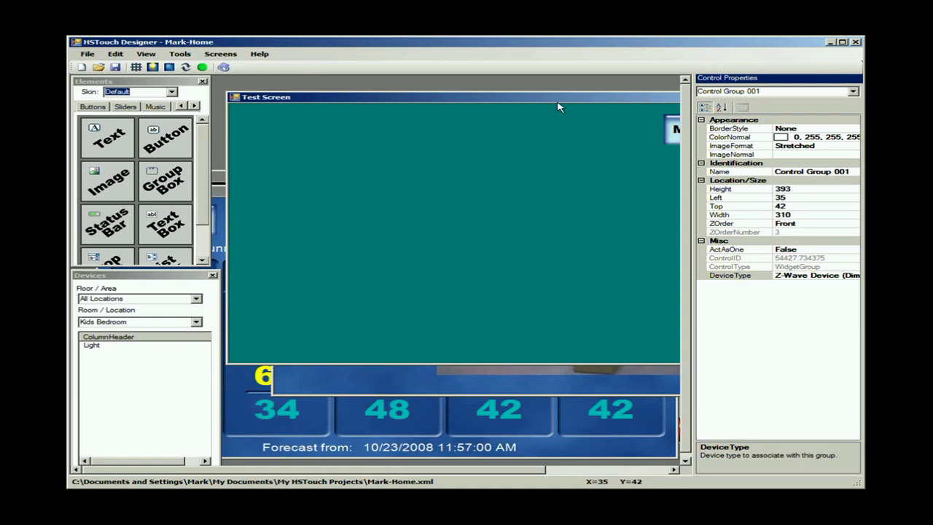
pyautogui.moveTo(558, 108); pyautogui.dragTo(534, 143)
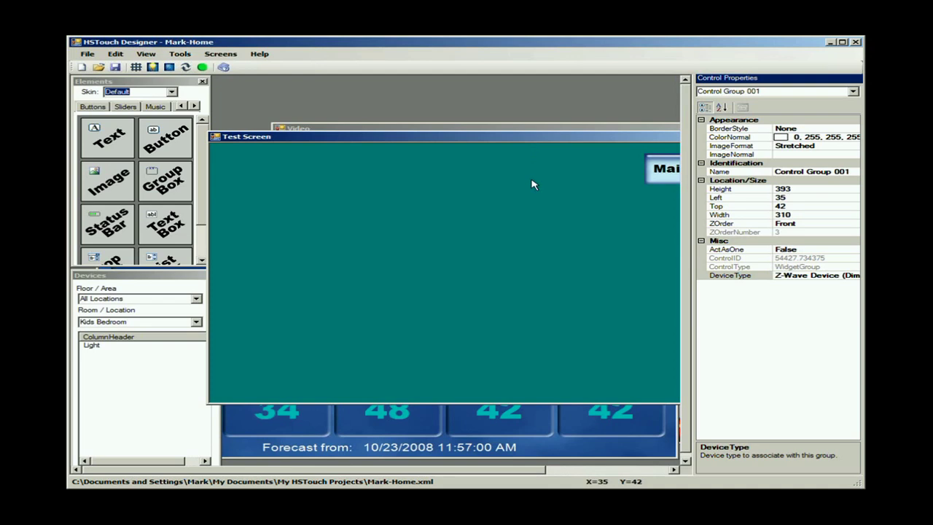
# Move the Test Screen window slightly up and add a List Box element to it at left 137, top 125.
pyautogui.moveTo(406, 140); pyautogui.dragTo(412, 116)
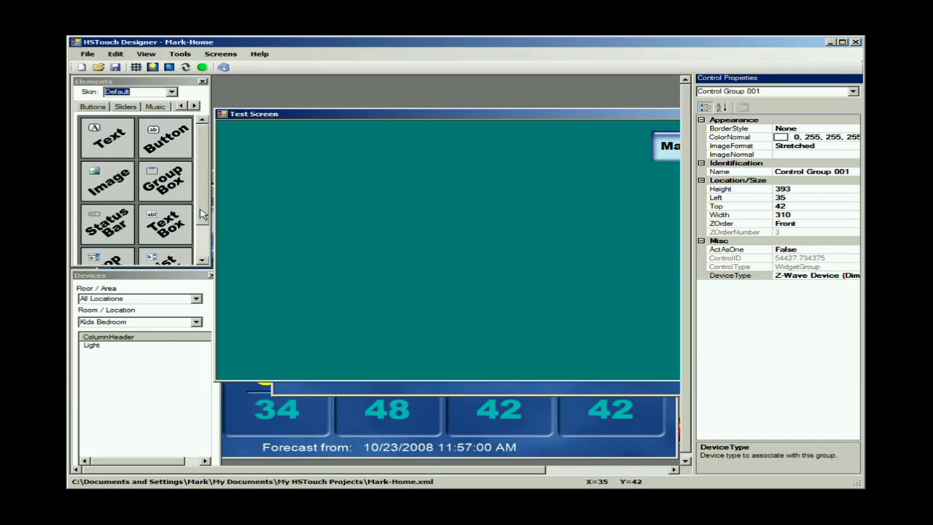
pyautogui.moveTo(203, 213); pyautogui.dragTo(203, 233)
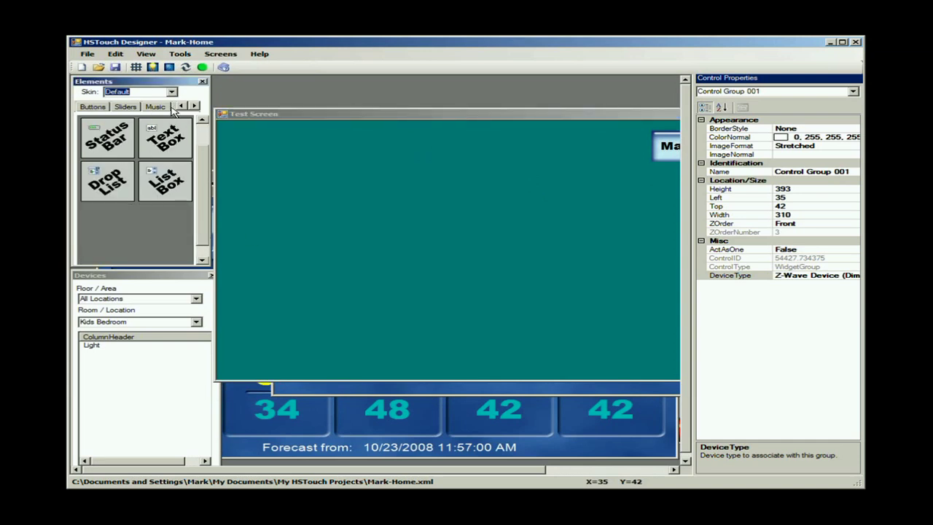
pyautogui.click(194, 106)
pyautogui.click(194, 107)
pyautogui.click(194, 106)
pyautogui.moveTo(165, 184); pyautogui.dragTo(310, 191)
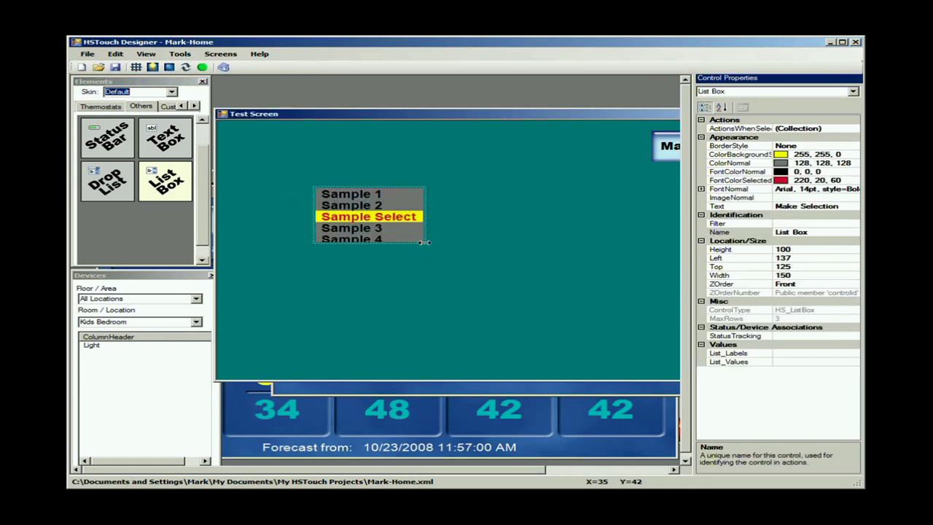
# Enlarge the list box to about 257 wide by 235 high and move it to left 108, top 145.
pyautogui.moveTo(424, 242); pyautogui.dragTo(490, 268)
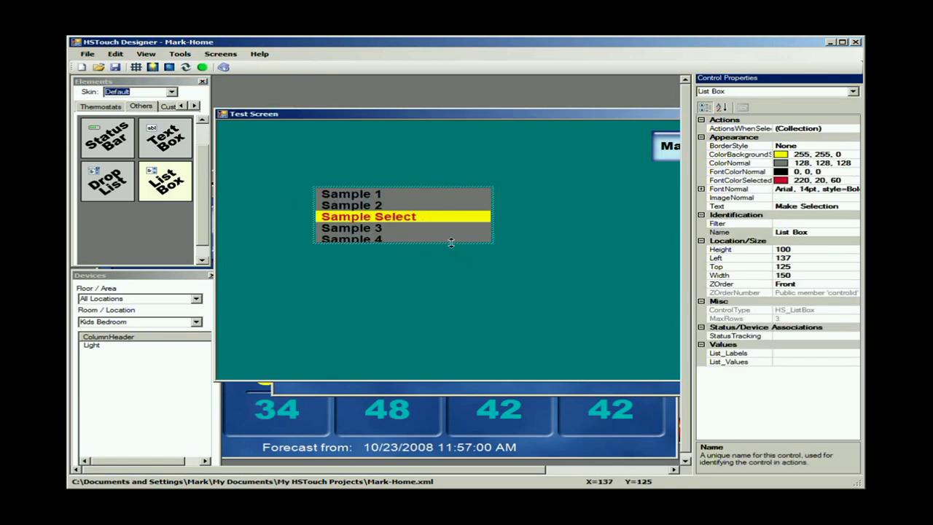
pyautogui.moveTo(451, 244); pyautogui.dragTo(453, 314)
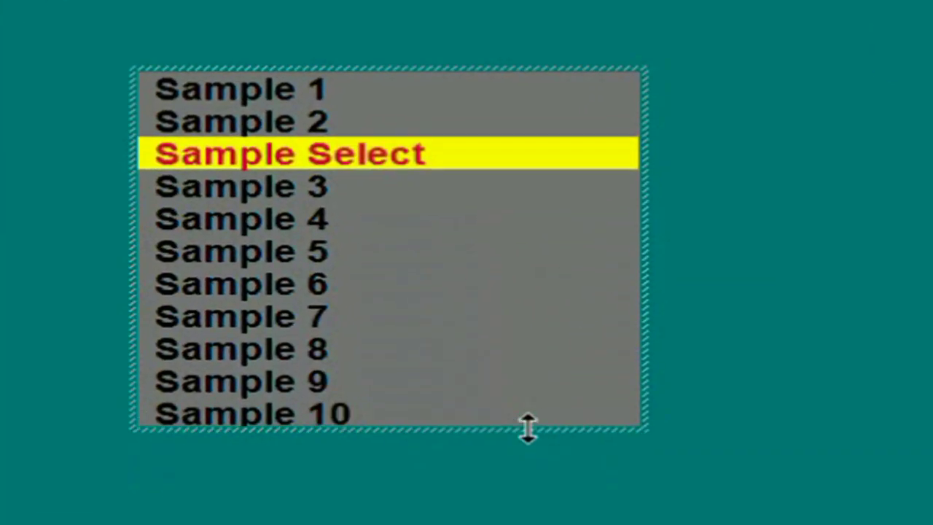
pyautogui.moveTo(528, 429); pyautogui.dragTo(525, 438)
pyautogui.moveTo(645, 354); pyautogui.dragTo(670, 355)
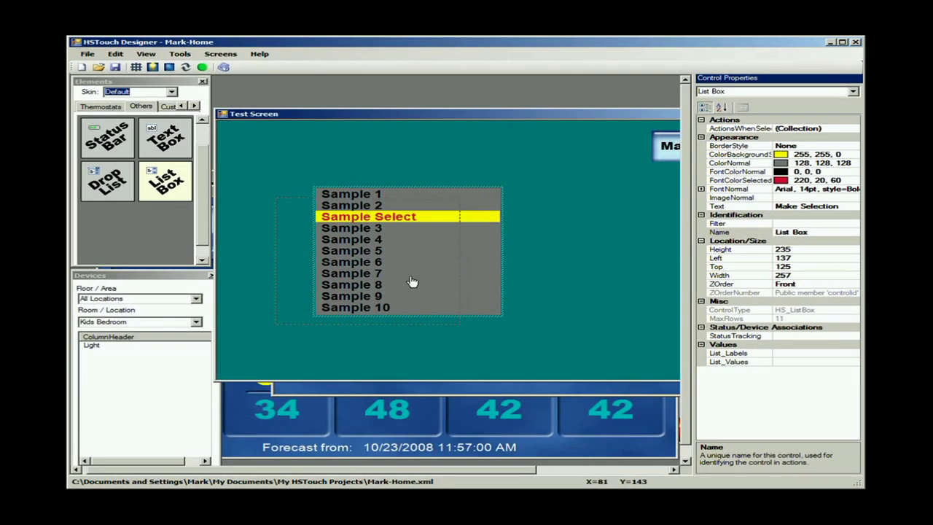
pyautogui.moveTo(412, 281)
pyautogui.mouseDown()
pyautogui.moveTo(396, 277)
pyautogui.moveTo(431, 283)
pyautogui.mouseUp()
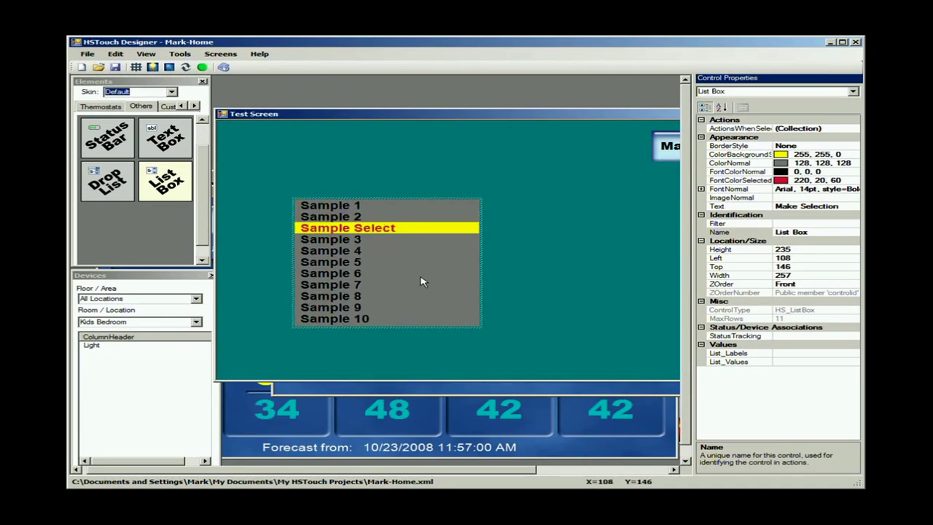
pyautogui.press('Up')
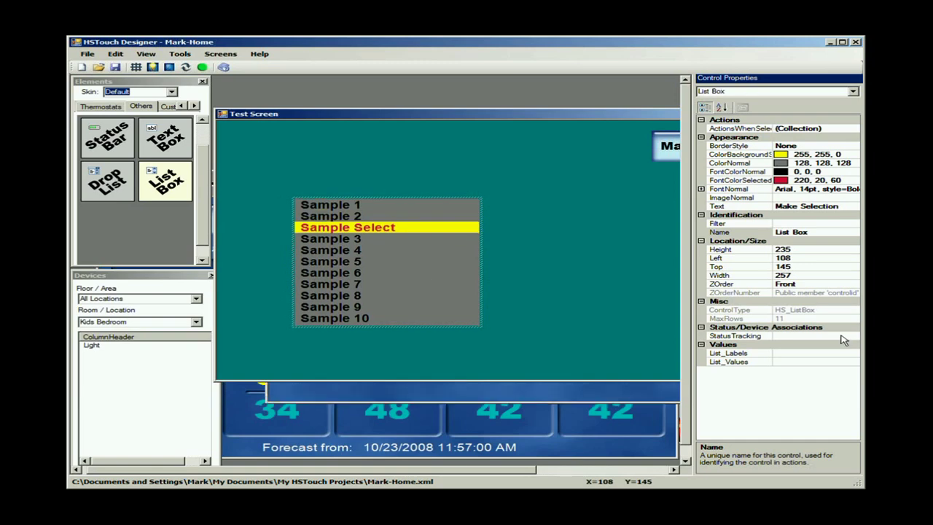
# Set the list box's status tracking to the Music association type with iTunes Music Selector.
pyautogui.click(846, 340)
pyautogui.click(850, 336)
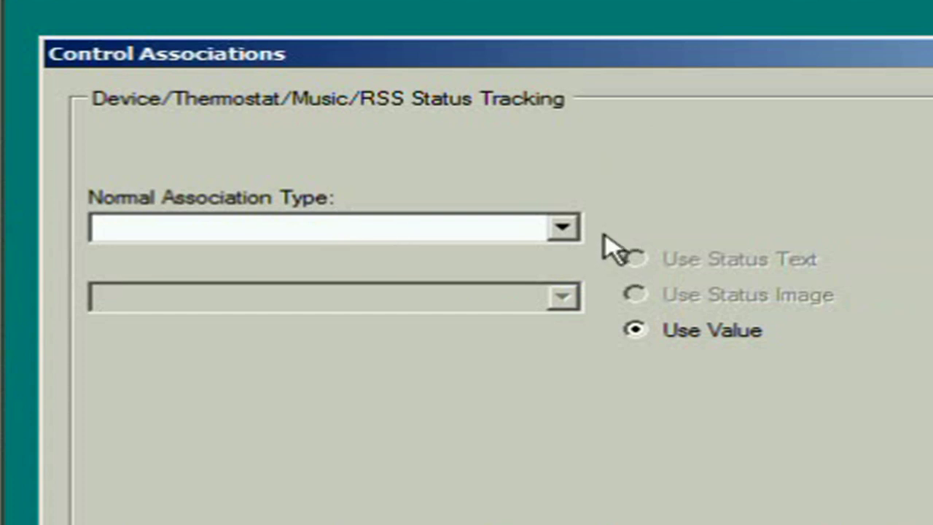
pyautogui.click(562, 227)
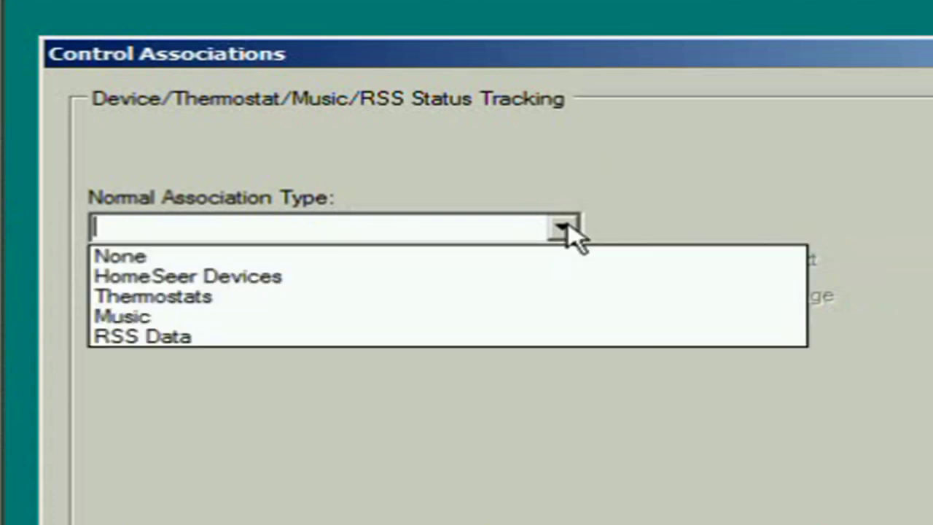
pyautogui.click(307, 320)
pyautogui.click(562, 298)
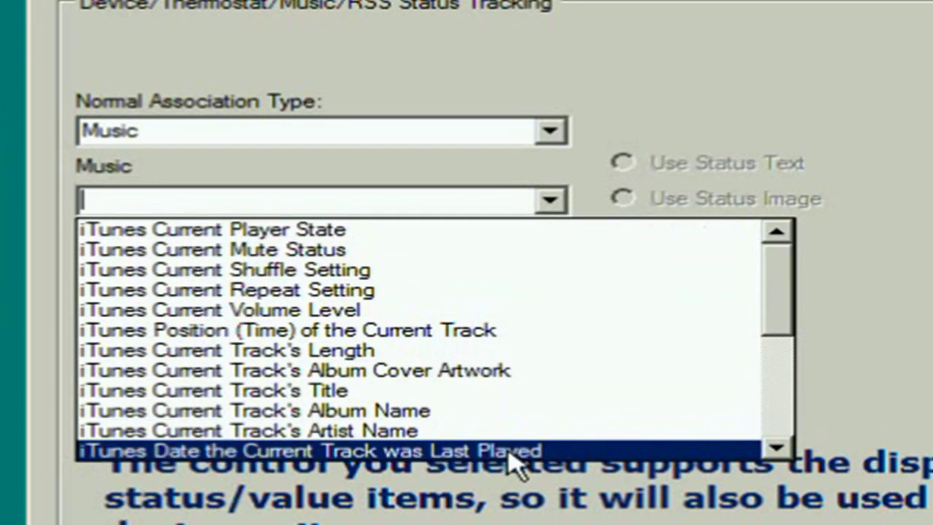
pyautogui.moveTo(787, 309); pyautogui.dragTo(787, 417)
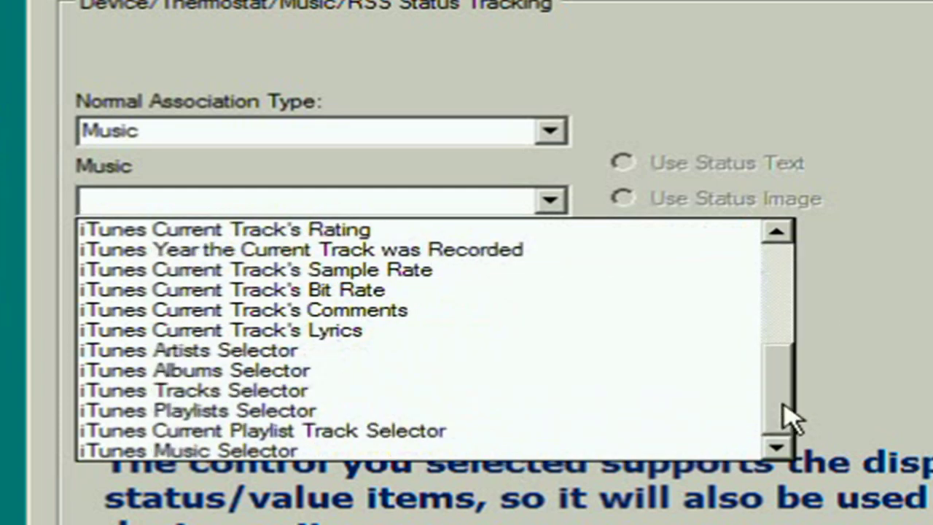
pyautogui.click(573, 450)
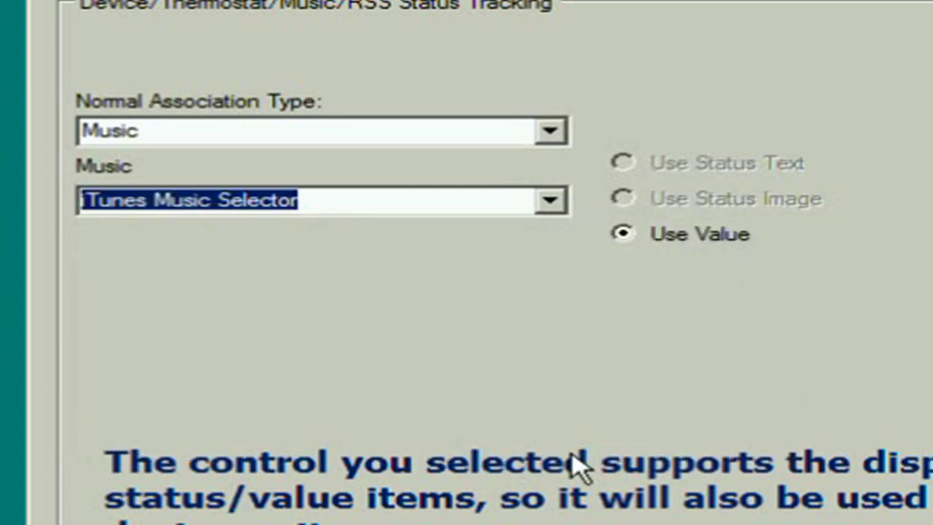
pyautogui.click(930, 510)
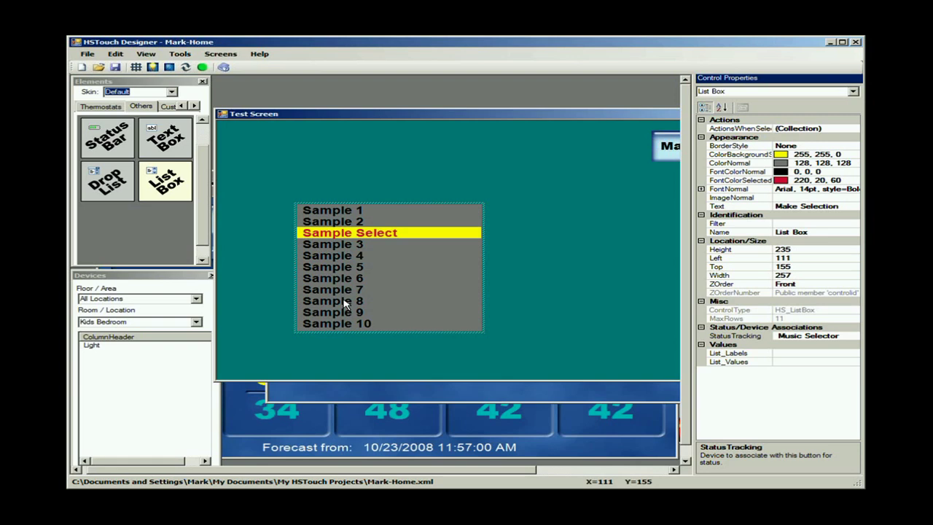
# Add the plain blue button from the Default skin above the list box, at left 100, top 81.
pyautogui.click(182, 106)
pyautogui.click(183, 107)
pyautogui.click(182, 106)
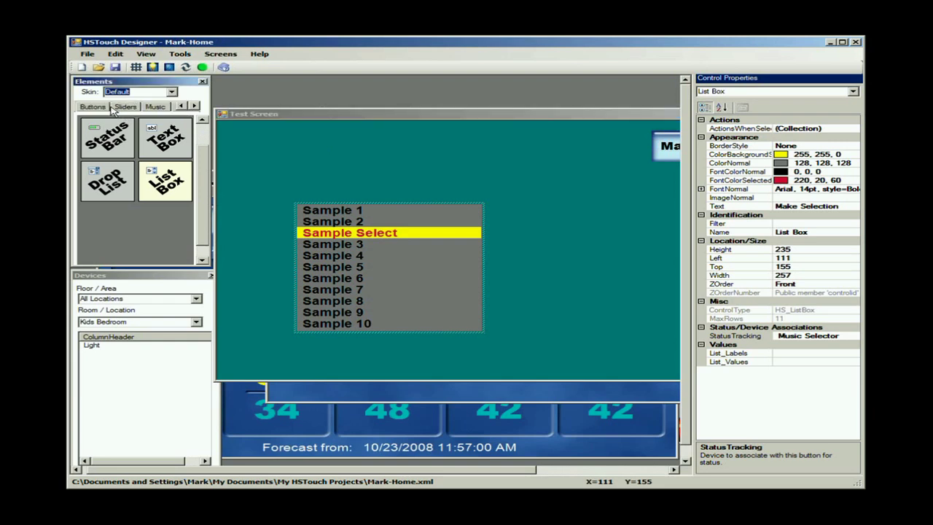
pyautogui.click(92, 106)
pyautogui.moveTo(108, 139); pyautogui.dragTo(326, 179)
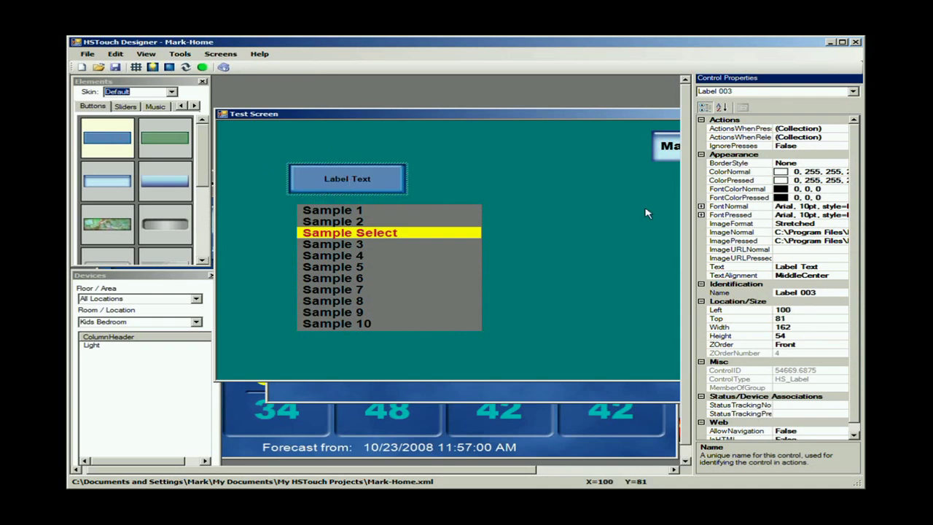
# Set the new button's text to Artists and move it to left 103, top 85.
pyautogui.click(826, 269)
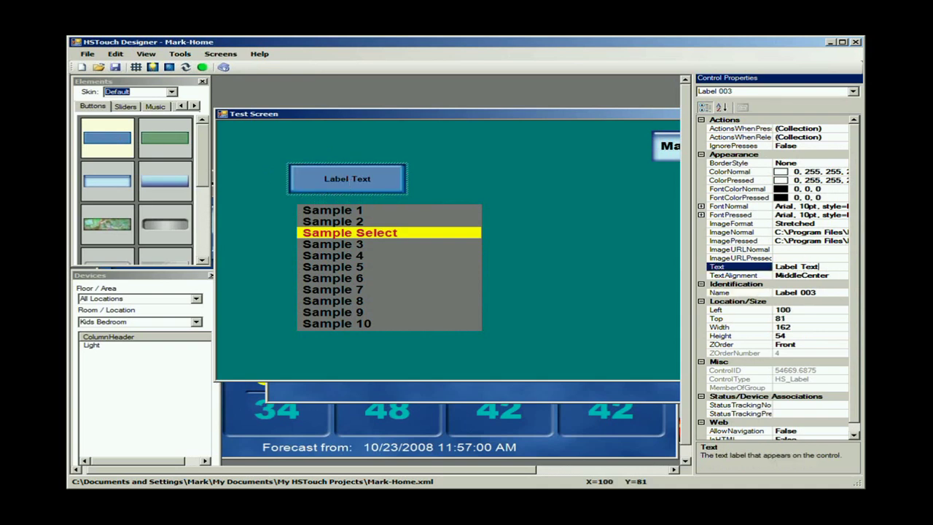
pyautogui.doubleClick(828, 267)
pyautogui.write('Artists')
pyautogui.press('Return')
pyautogui.click(366, 187)
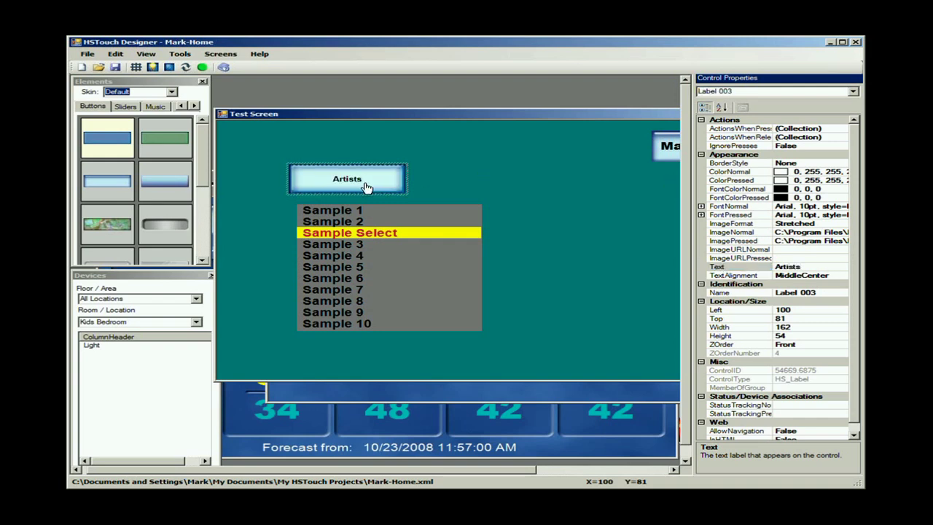
pyautogui.moveTo(367, 188); pyautogui.dragTo(369, 190)
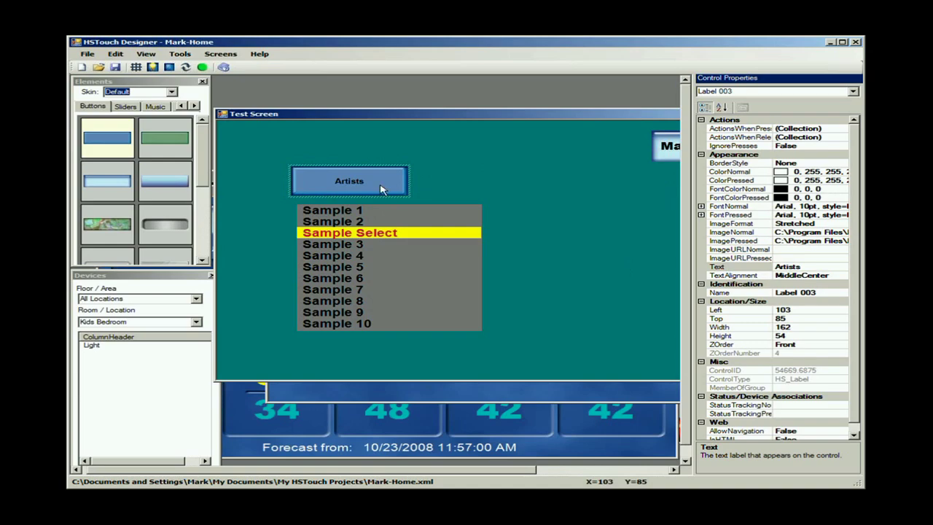
# Add an action for when the Artists button is released, with the type Music: Set Music Selector Display.
pyautogui.click(838, 140)
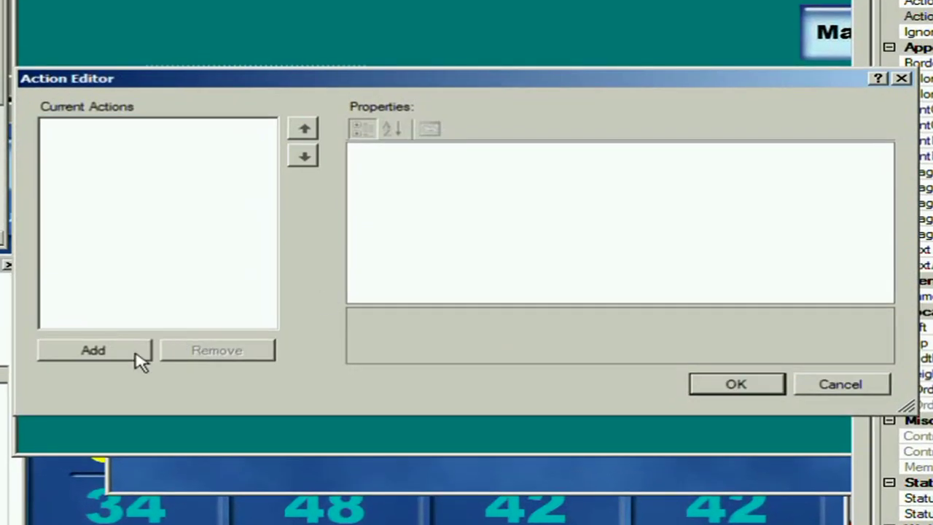
pyautogui.click(117, 353)
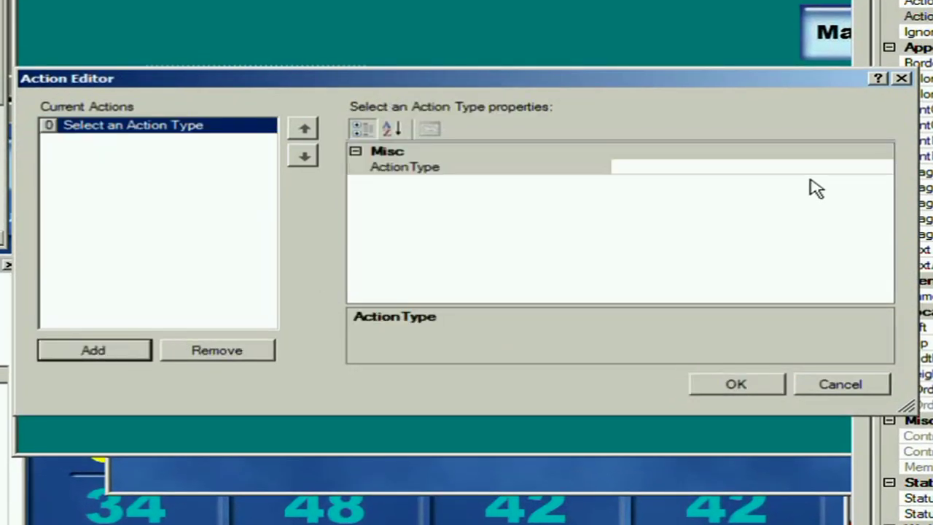
pyautogui.click(884, 169)
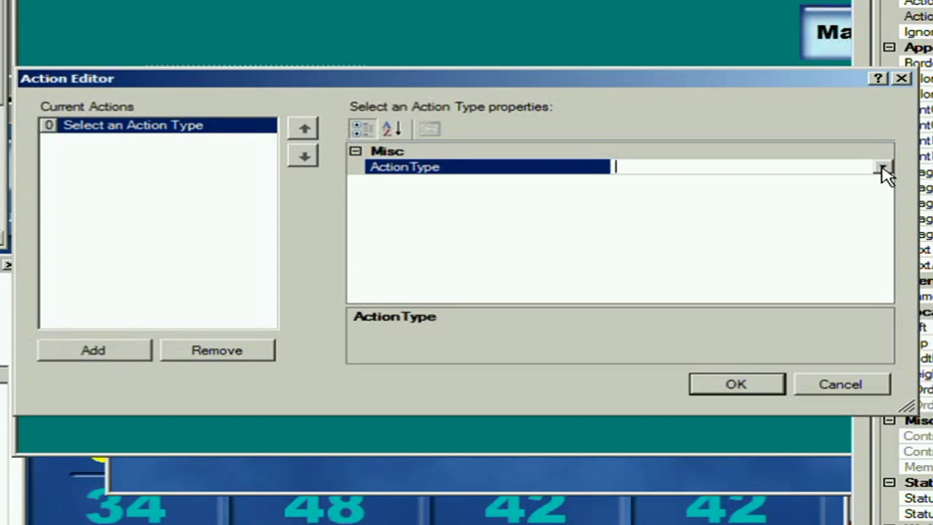
pyautogui.click(882, 169)
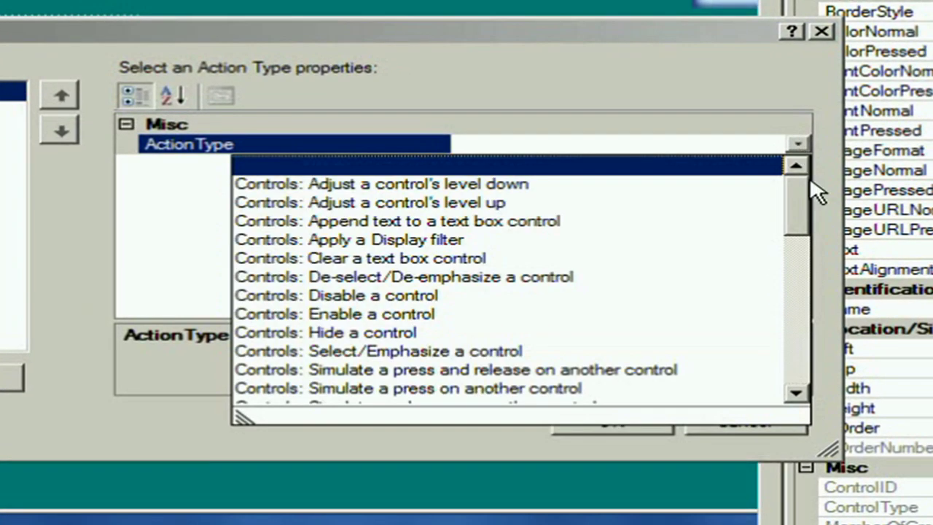
pyautogui.moveTo(799, 205); pyautogui.dragTo(792, 298)
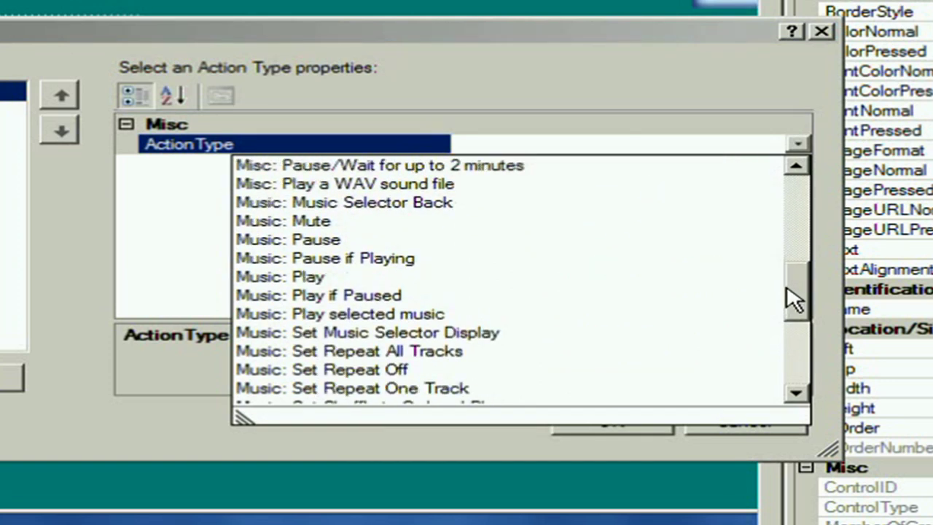
pyautogui.click(383, 334)
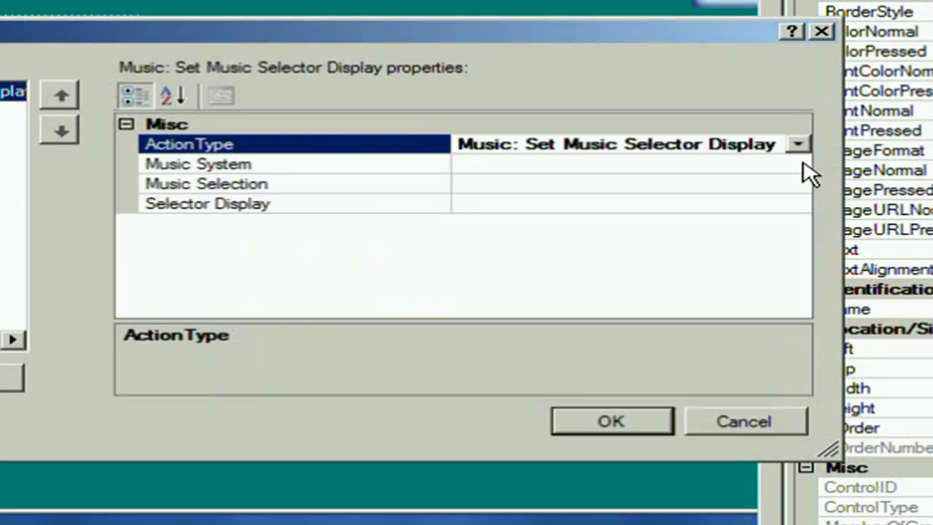
# Configure the action with music system iTunes:iTunes, music selection Test Screen : List Box and selector display Artists.
pyautogui.click(805, 168)
pyautogui.click(798, 164)
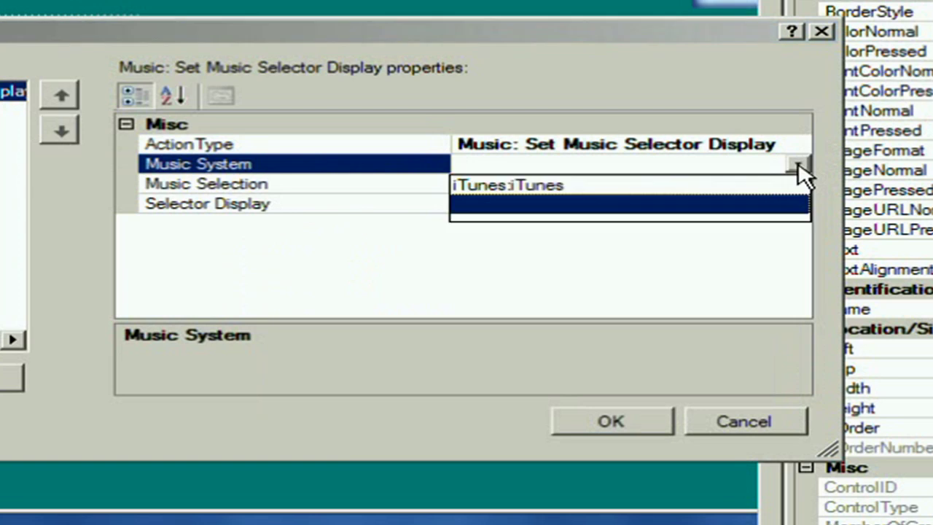
pyautogui.click(546, 188)
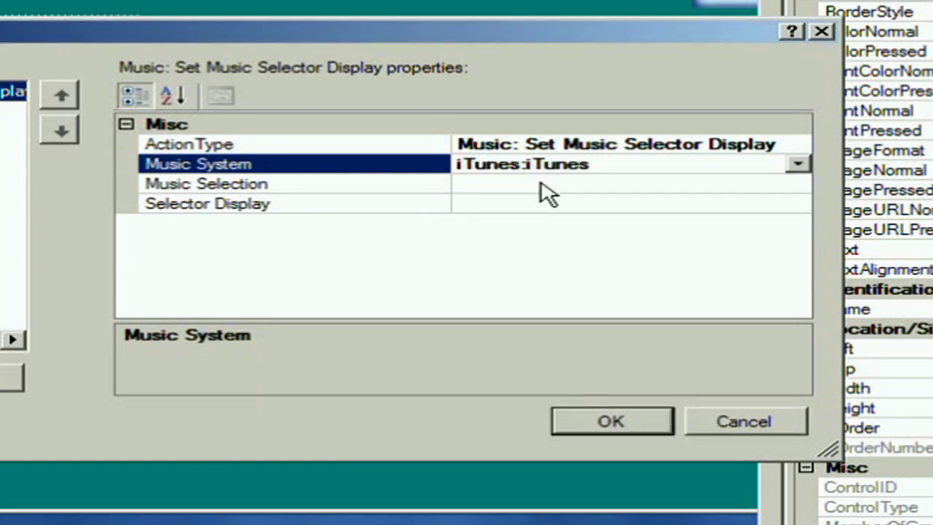
pyautogui.click(799, 187)
pyautogui.click(800, 187)
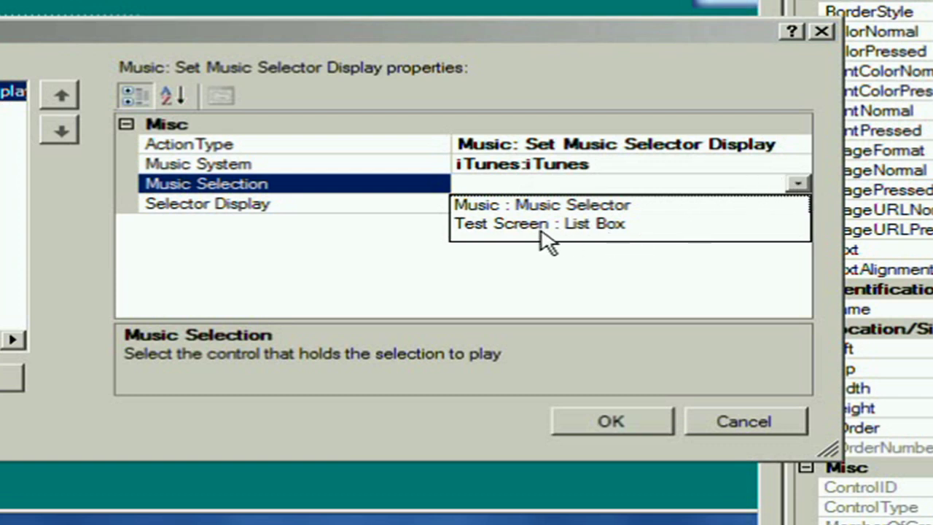
pyautogui.click(600, 226)
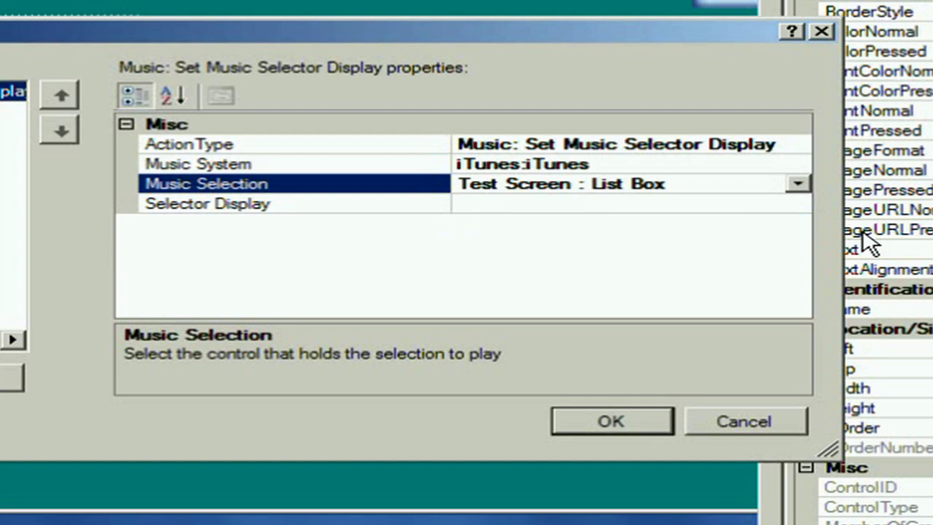
pyautogui.click(801, 206)
pyautogui.click(799, 204)
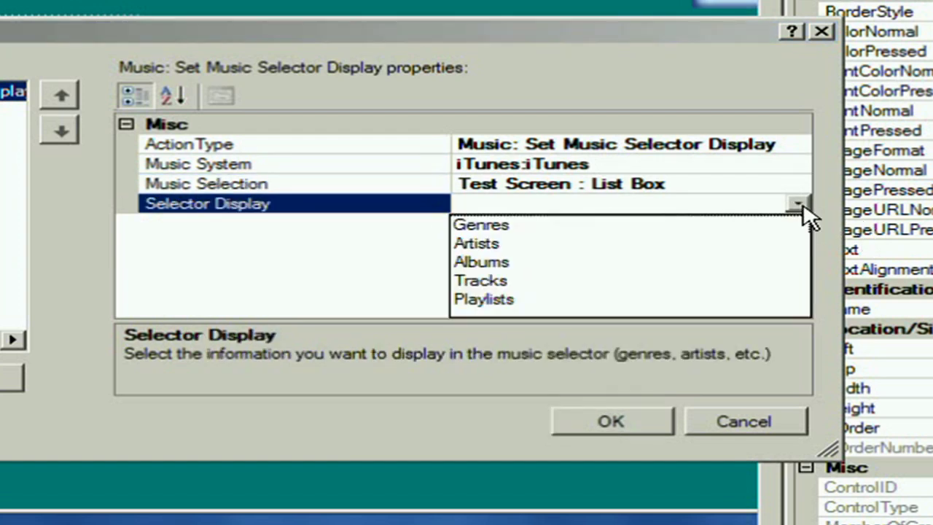
pyautogui.click(481, 245)
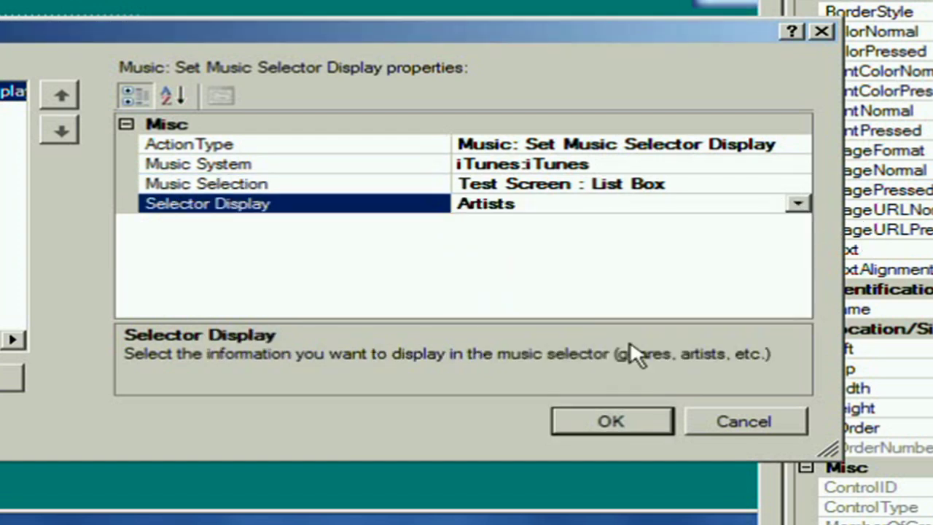
pyautogui.click(620, 425)
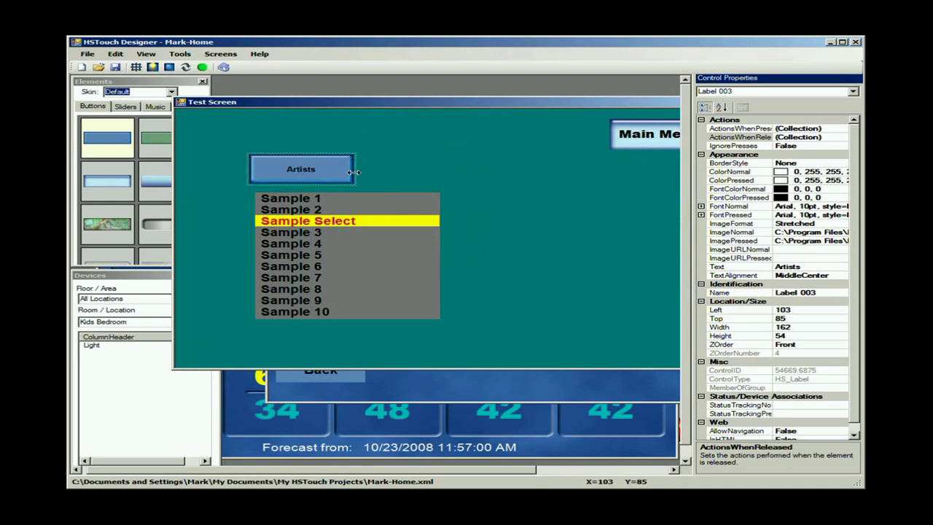
# Duplicate the Artists button and place the copy beside the original above the list box, at about left 235, top 86.
pyautogui.rightClick(297, 172)
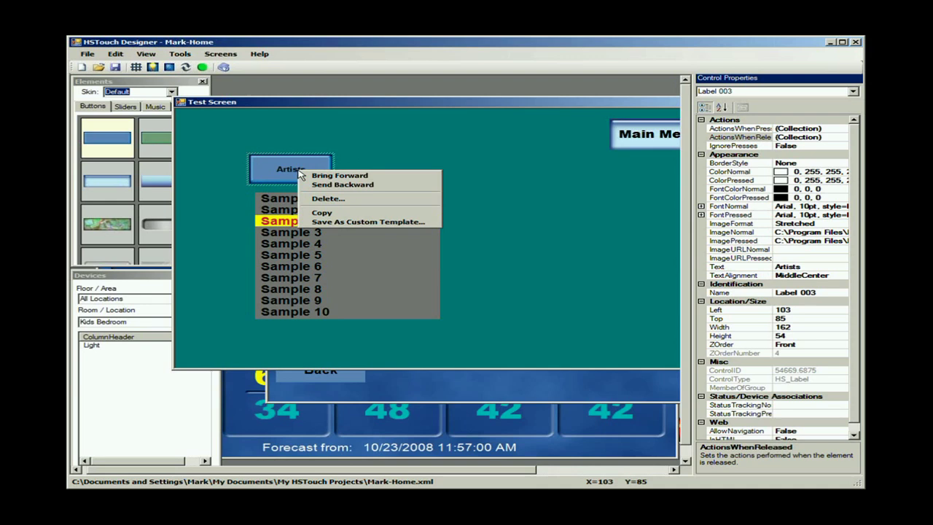
pyautogui.click(323, 212)
pyautogui.rightClick(371, 169)
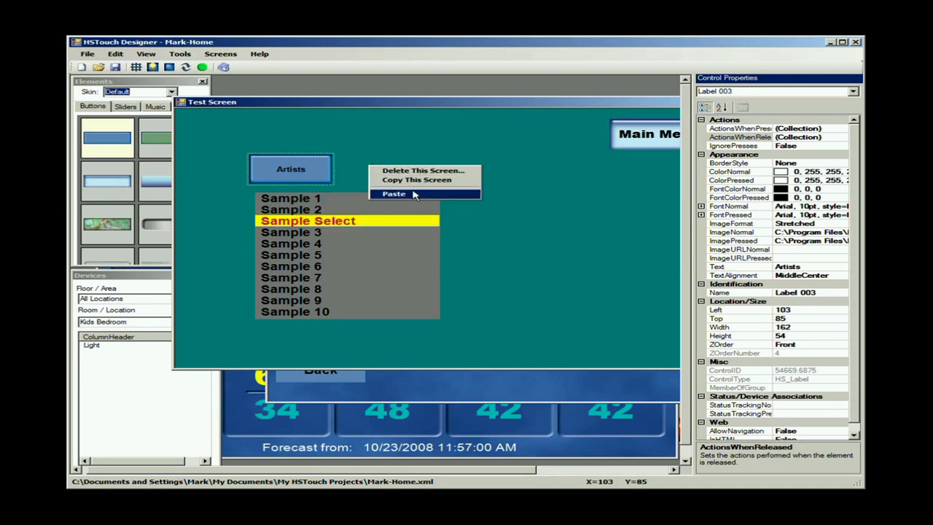
pyautogui.click(413, 192)
pyautogui.moveTo(414, 189); pyautogui.dragTo(389, 180)
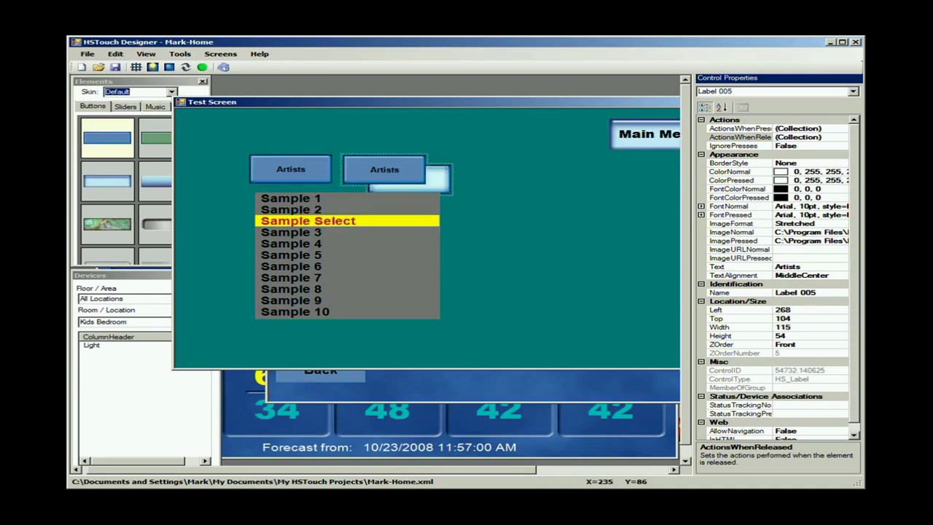
# Set the duplicated button's text to Albums.
pyautogui.click(820, 266)
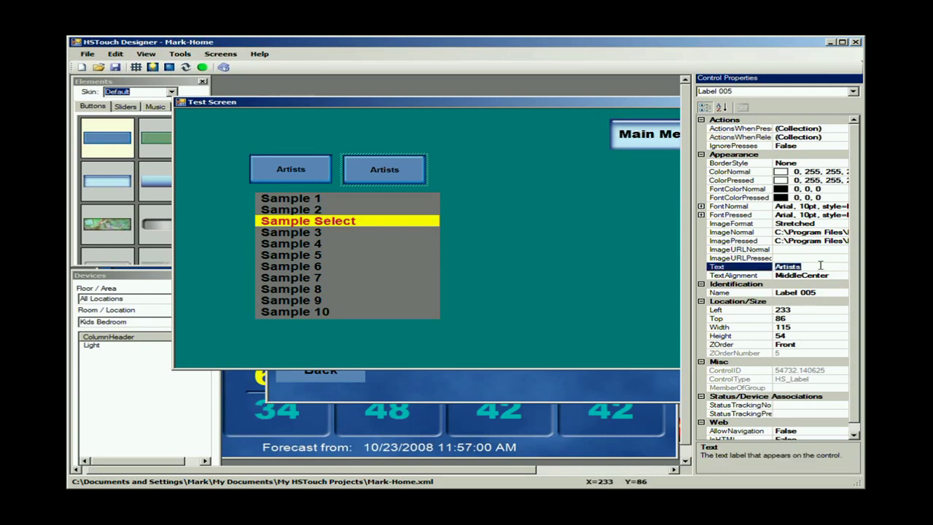
pyautogui.write('Alb')
pyautogui.write('ums')
pyautogui.press('Return')
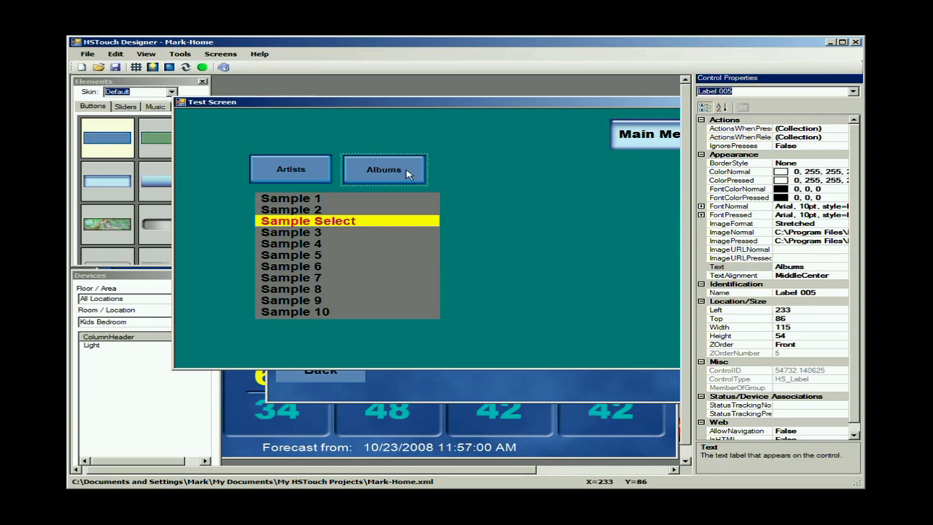
# Change the selector display to Albums in the Albums button's release action.
pyautogui.click(847, 139)
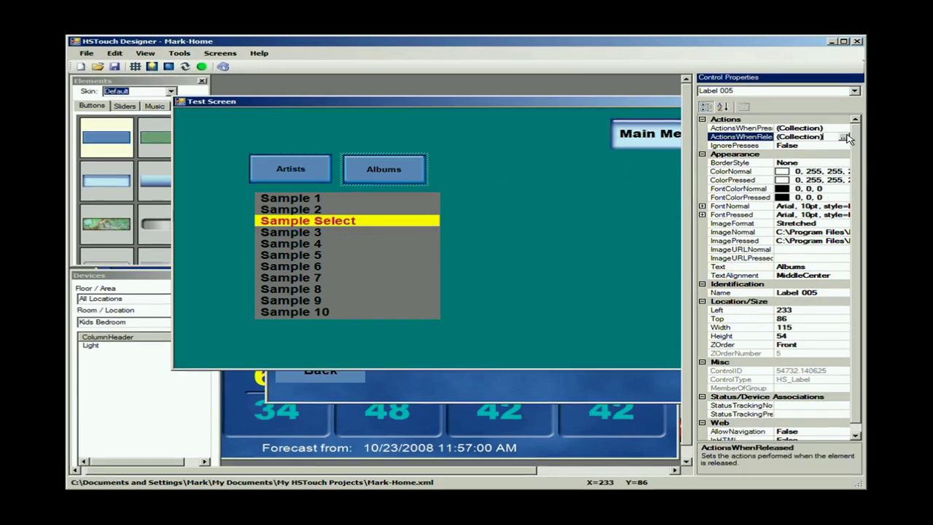
pyautogui.click(842, 137)
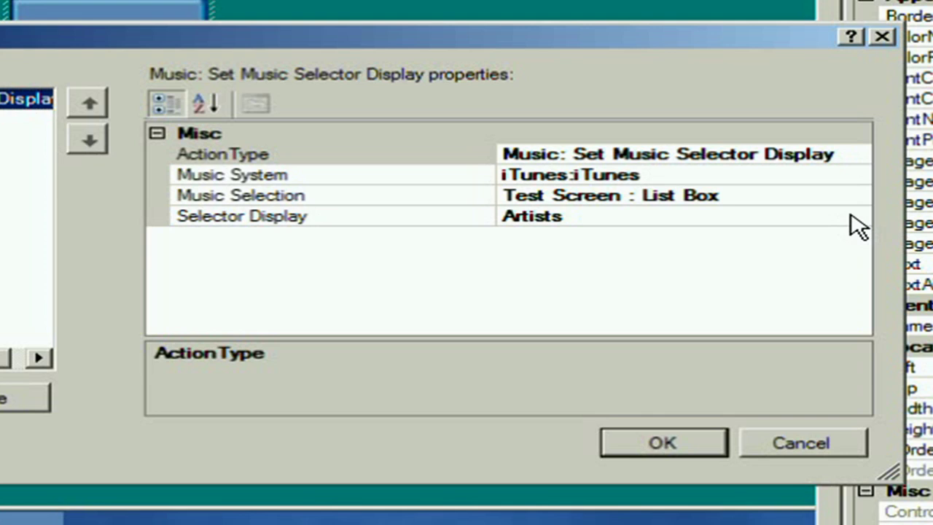
pyautogui.click(858, 222)
pyautogui.click(860, 217)
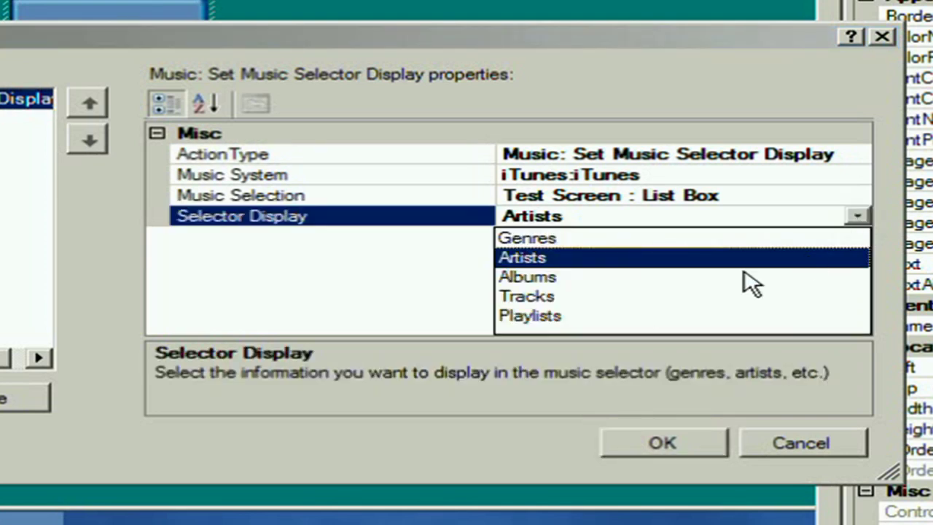
pyautogui.click(533, 280)
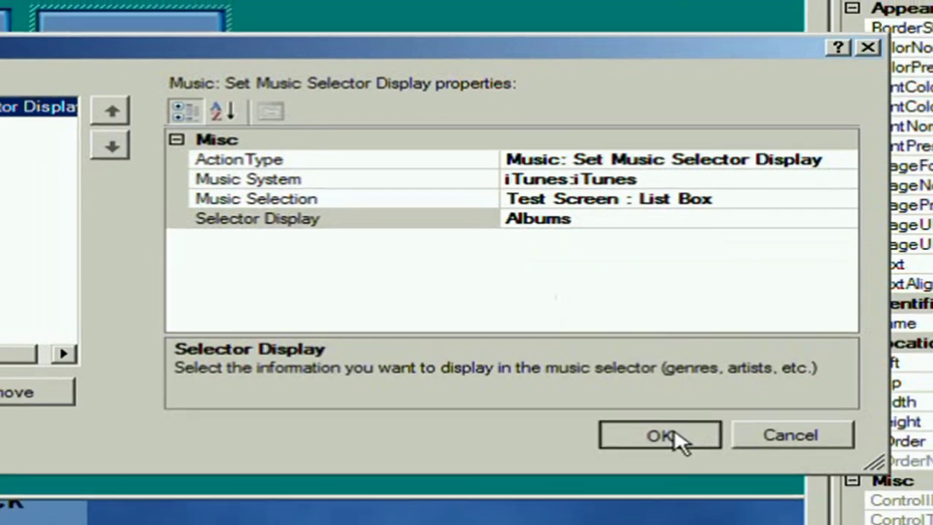
pyautogui.click(694, 446)
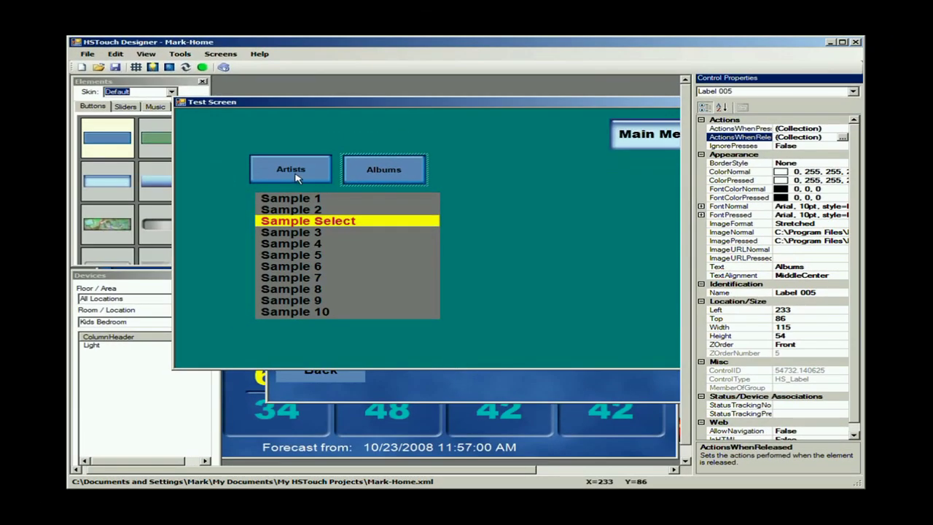
# Reposition the Test Screen window within the workspace and save the project.
pyautogui.moveTo(508, 102); pyautogui.dragTo(429, 92)
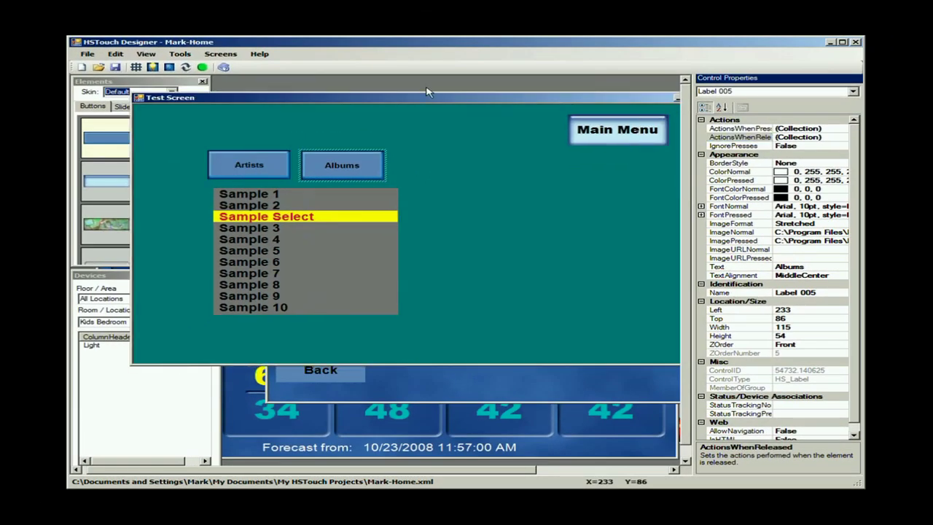
pyautogui.click(87, 53)
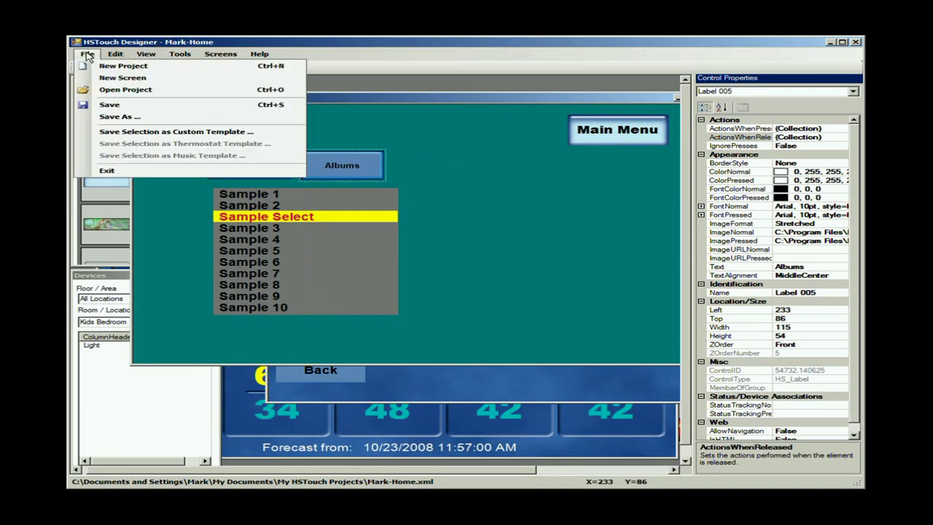
pyautogui.click(117, 108)
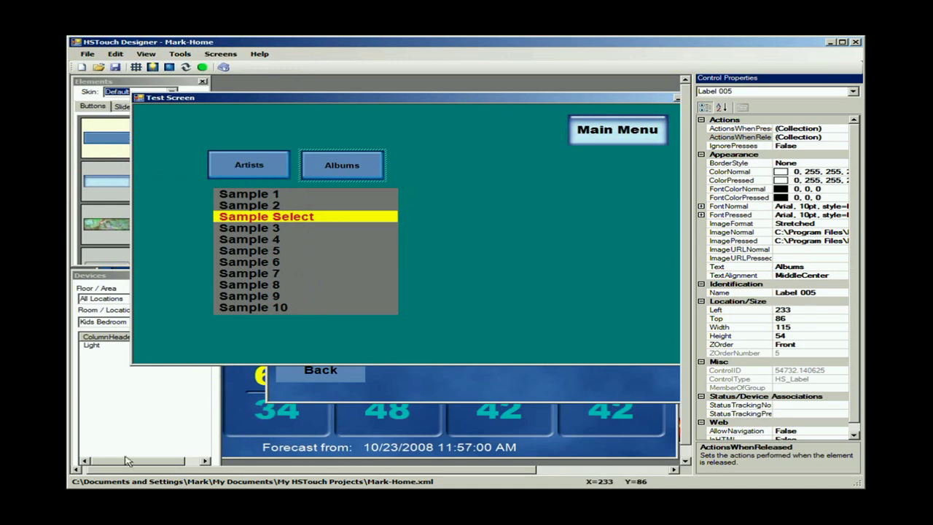
# Launch the HSTouch client from the HomeSeer program group to test the screen.
pyautogui.press('super')
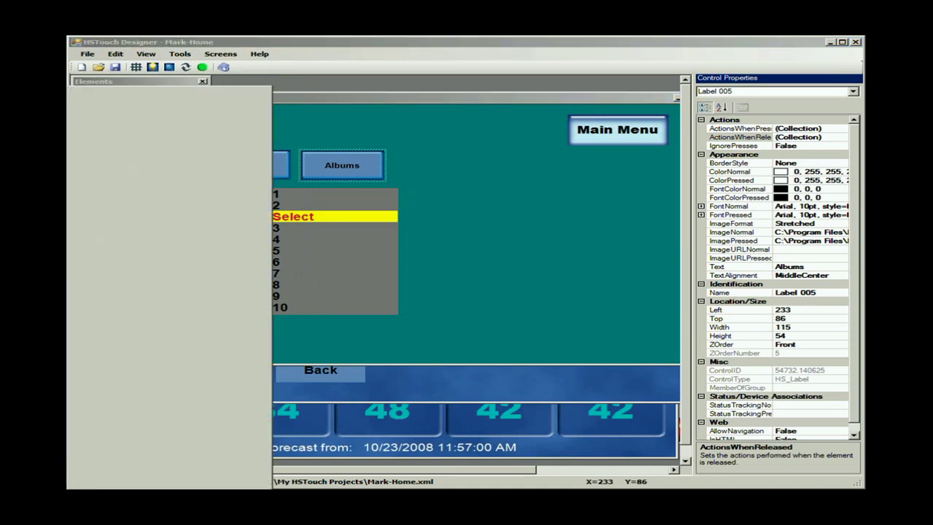
pyautogui.moveTo(175, 411)
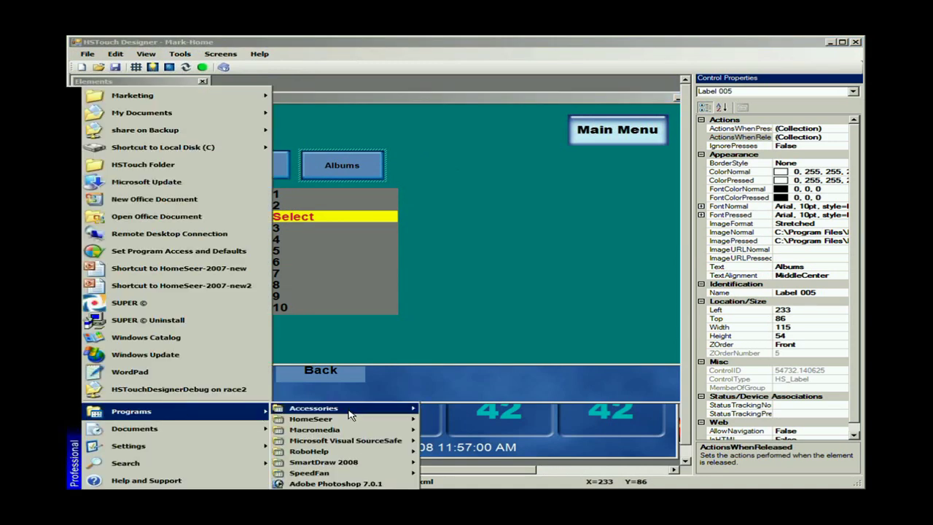
pyautogui.moveTo(313, 419)
pyautogui.click(482, 430)
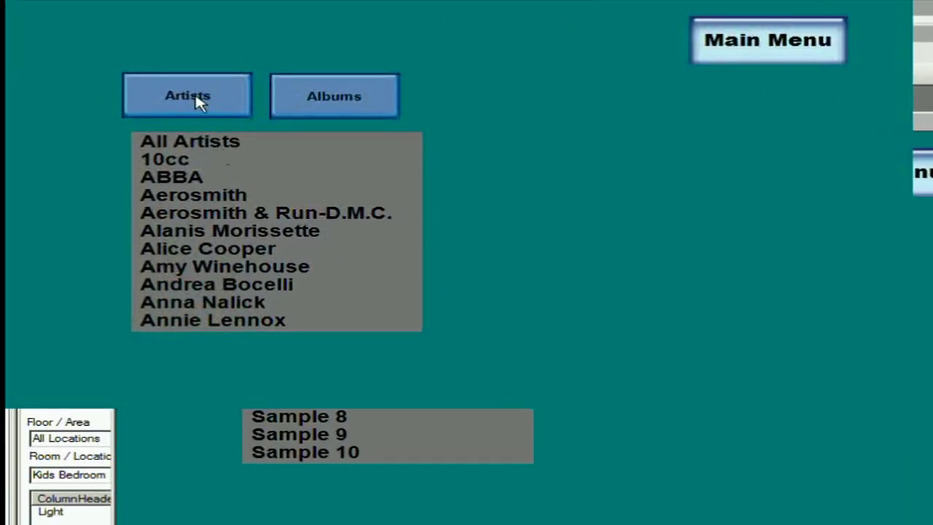
# Test the music selector by listing albums, opening A Charlie Brown Christmas, selecting What Child Is This and returning to artists, and close the client.
pyautogui.click(339, 103)
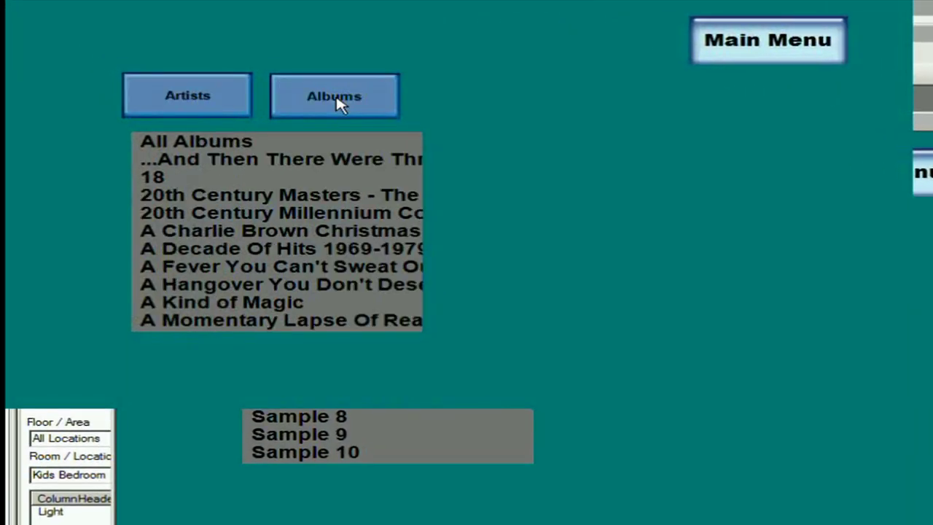
pyautogui.click(296, 235)
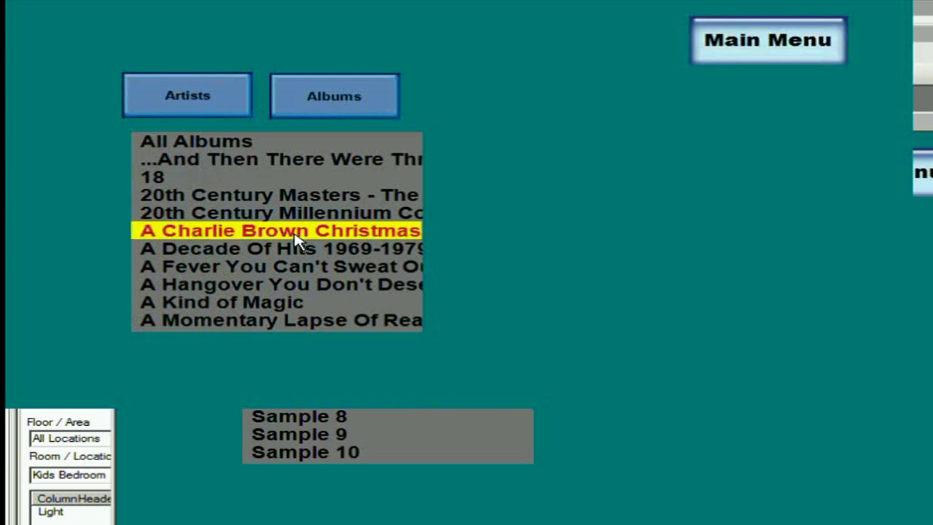
pyautogui.click(277, 243)
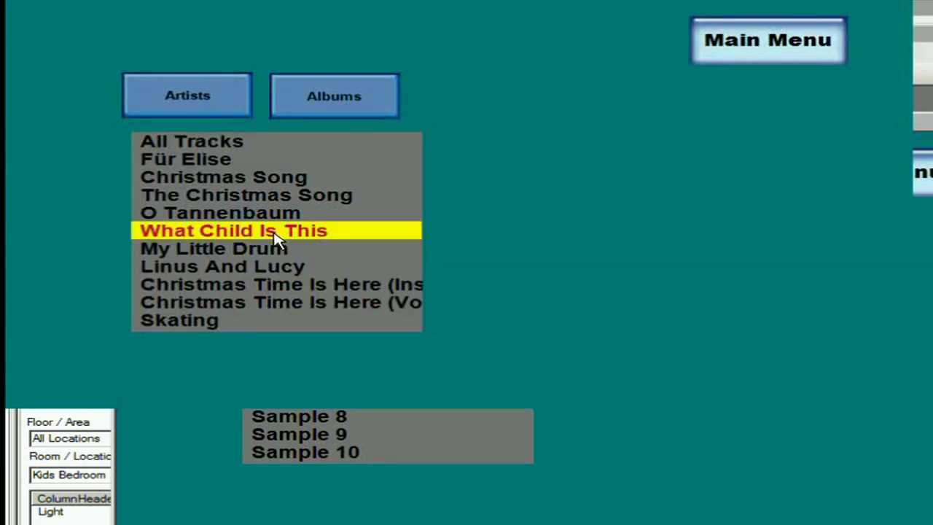
pyautogui.click(232, 99)
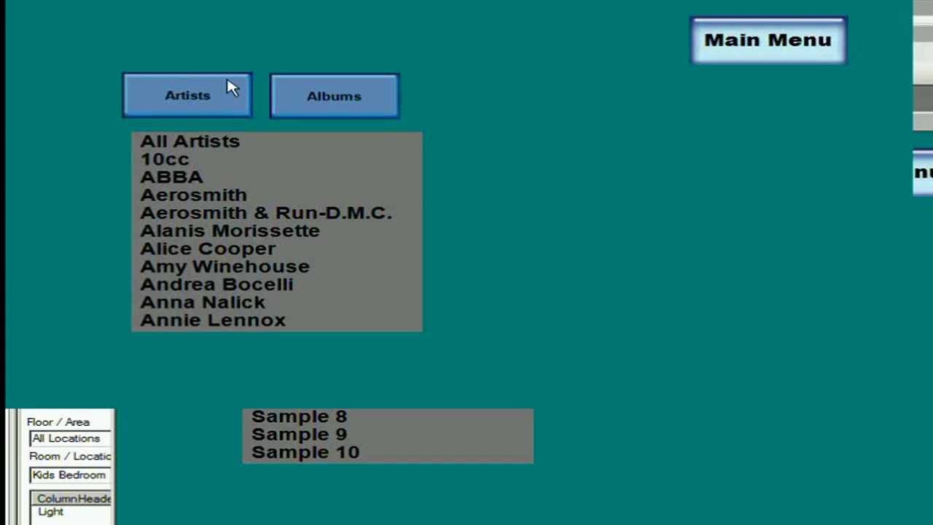
pyautogui.rightClick(910, 11)
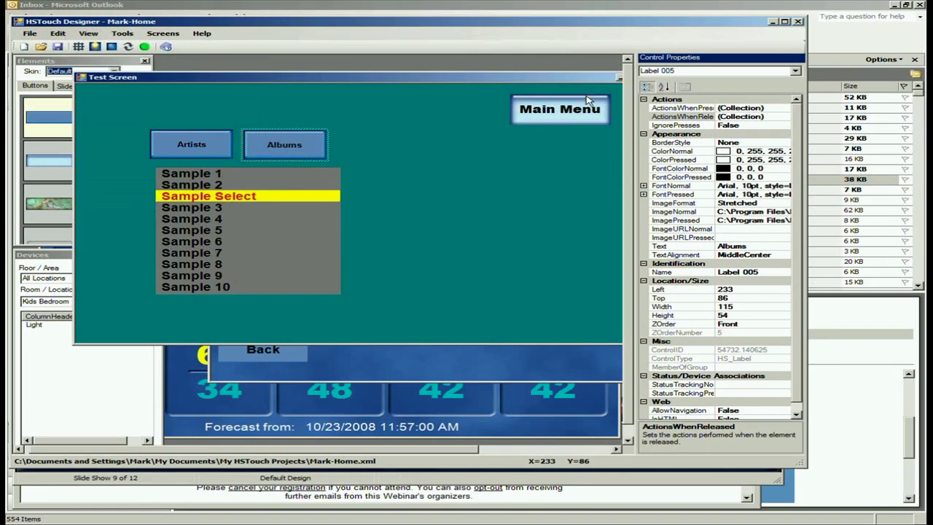
pyautogui.click(850, 111)
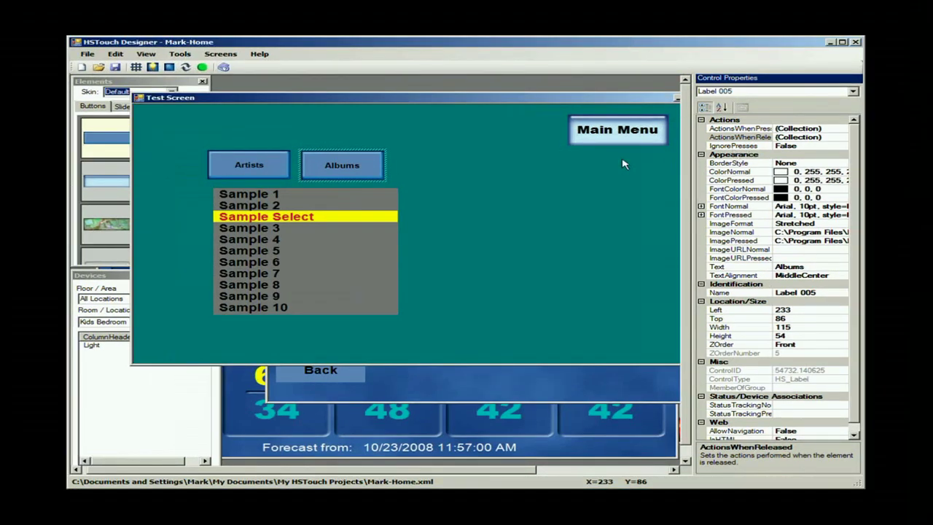
# Open the Second Floor screen for editing and arrange its window over the Test Screen.
pyautogui.click(220, 54)
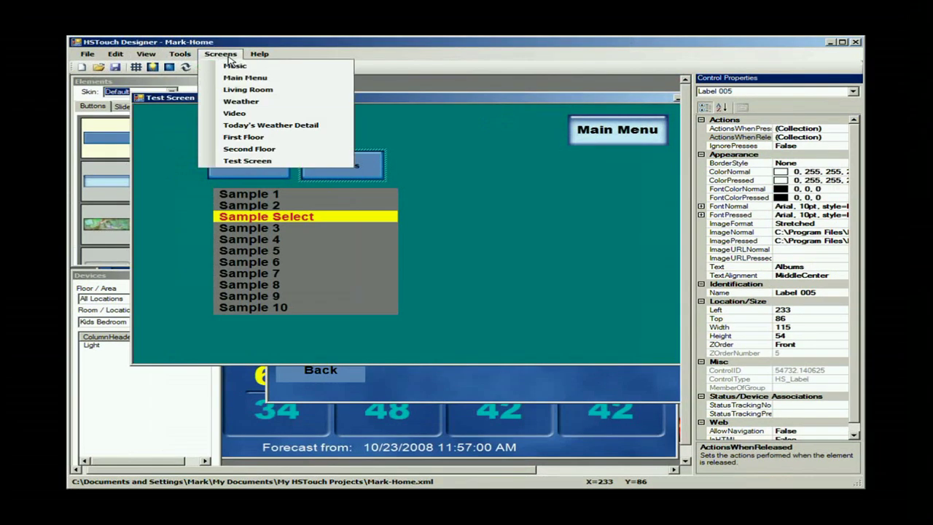
pyautogui.click(248, 149)
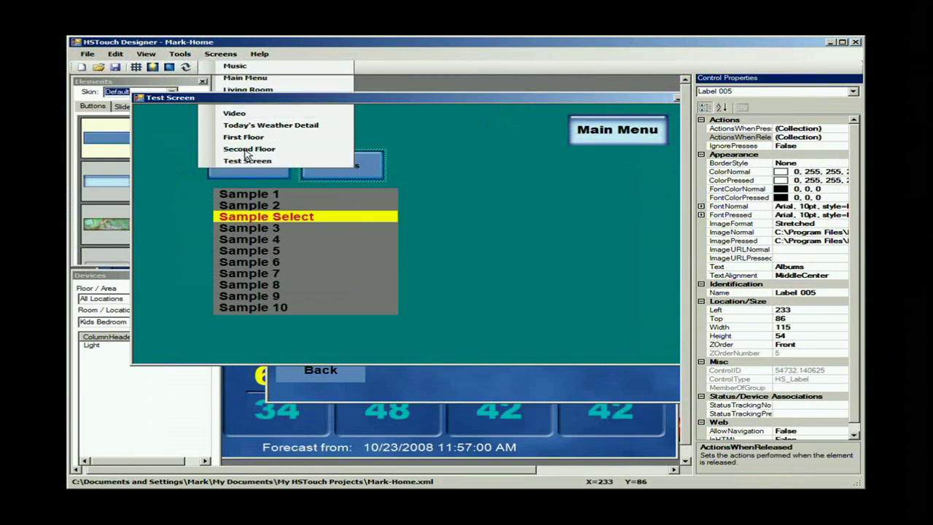
pyautogui.moveTo(546, 139); pyautogui.dragTo(374, 106)
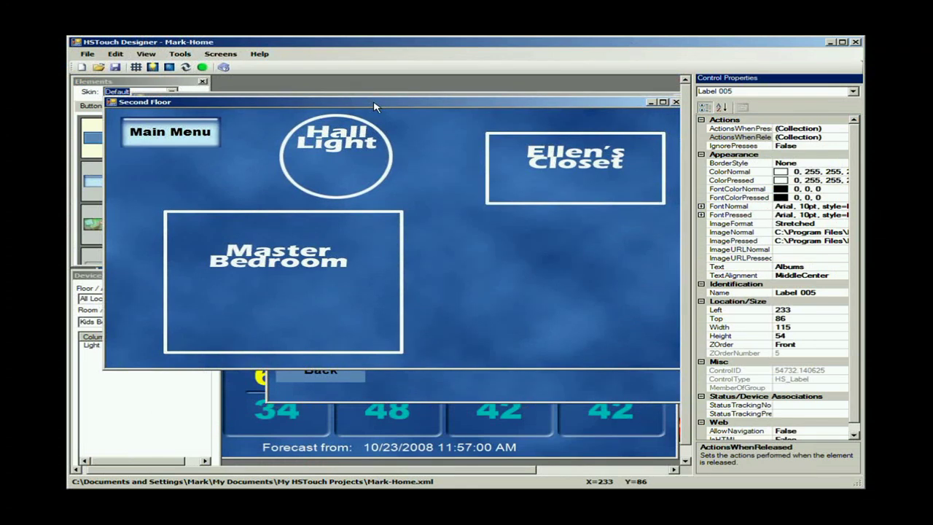
pyautogui.moveTo(374, 106); pyautogui.dragTo(360, 113)
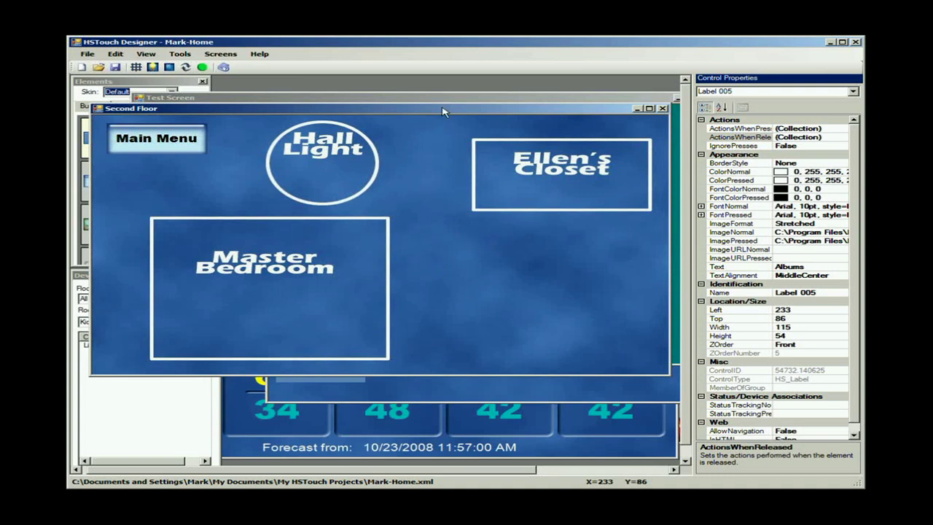
pyautogui.moveTo(443, 111); pyautogui.dragTo(434, 102)
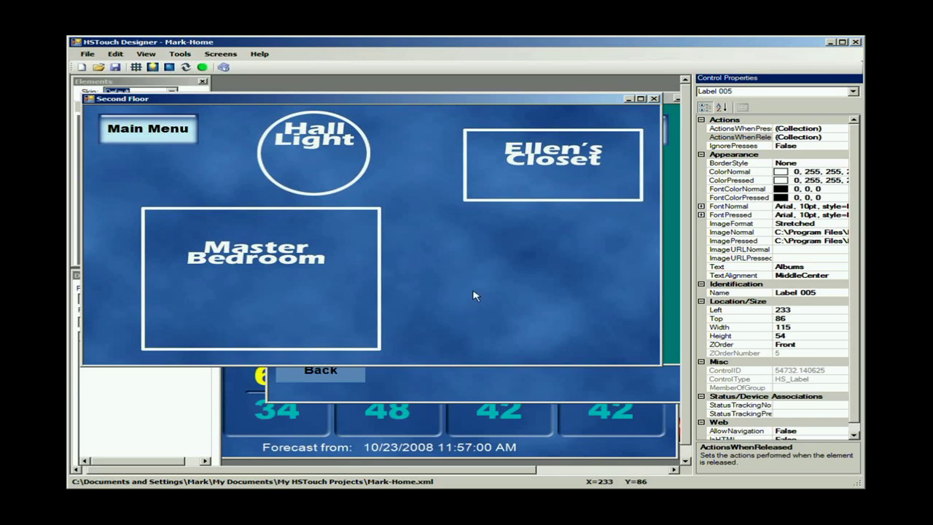
# Examine the On and Off status images assigned to the lamp image on the Second Floor screen.
pyautogui.click(560, 180)
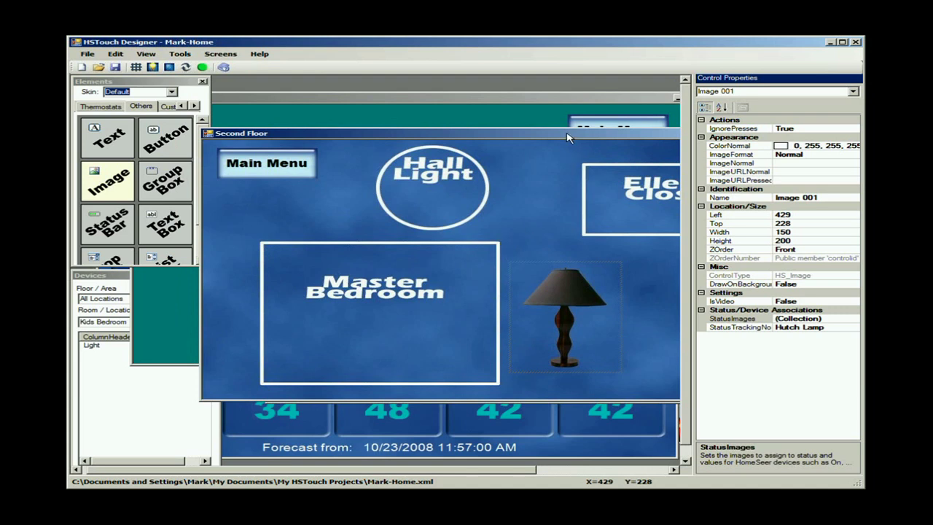
pyautogui.moveTo(569, 137); pyautogui.dragTo(485, 129)
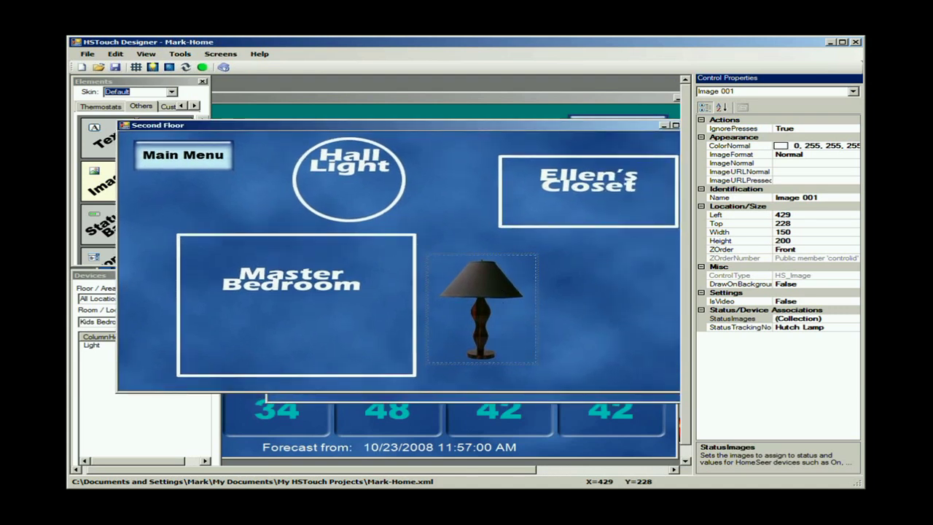
pyautogui.click(854, 319)
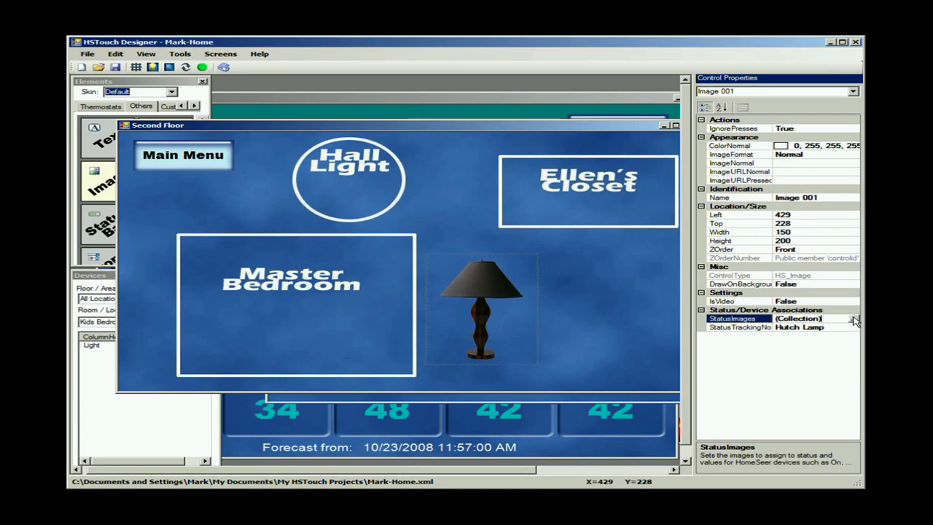
pyautogui.click(855, 319)
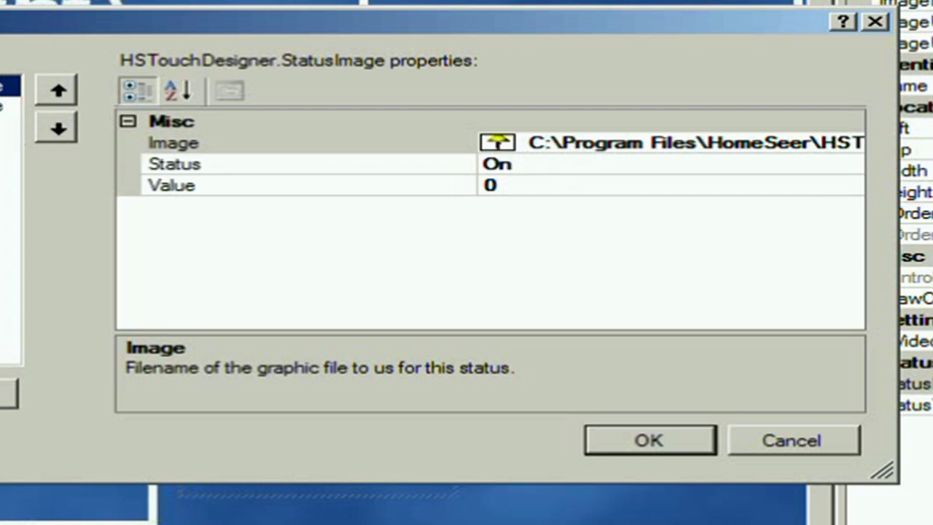
pyautogui.click(9, 106)
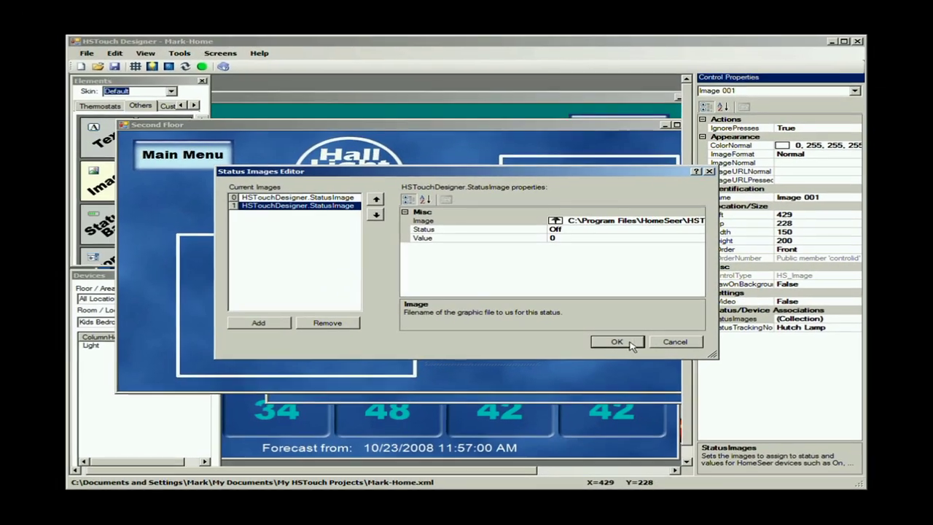
pyautogui.click(616, 343)
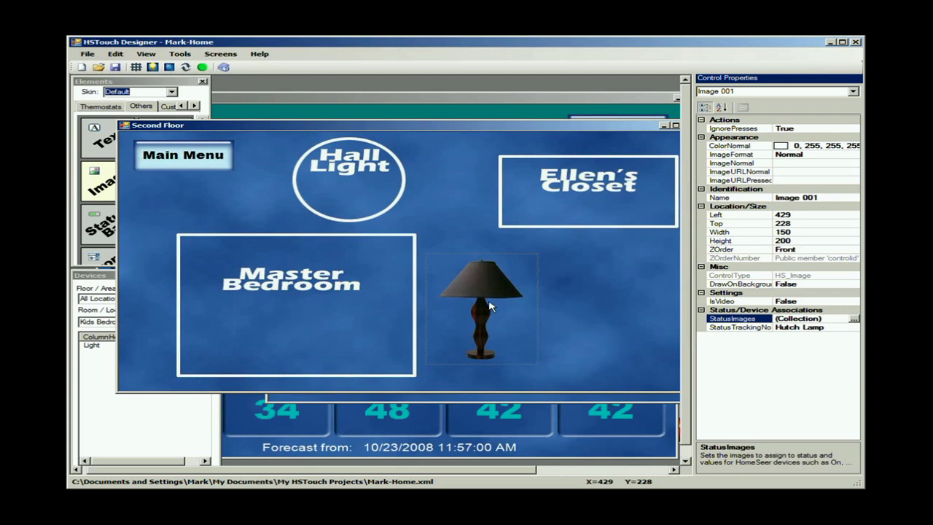
# Move the lamp image beneath the closet box on the Second Floor screen, to about left 590, top 191.
pyautogui.moveTo(408, 125); pyautogui.dragTo(376, 125)
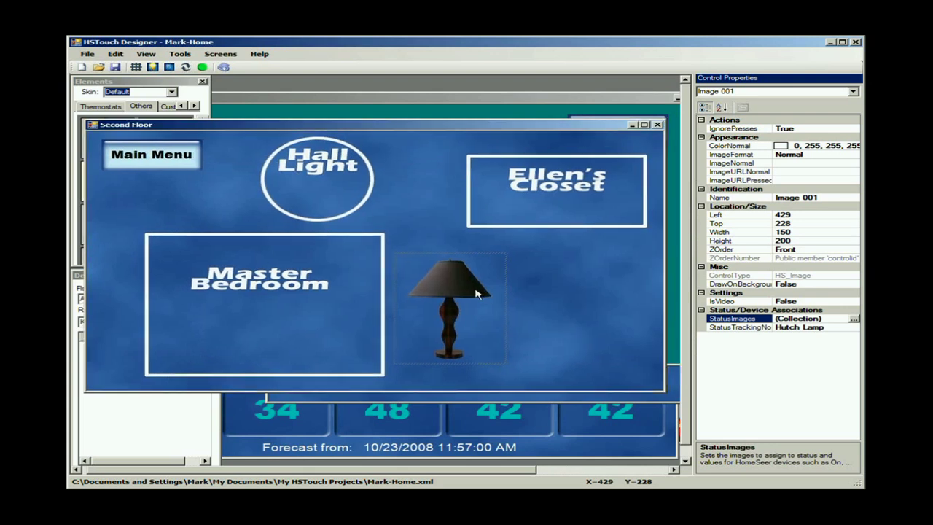
pyautogui.click(477, 294)
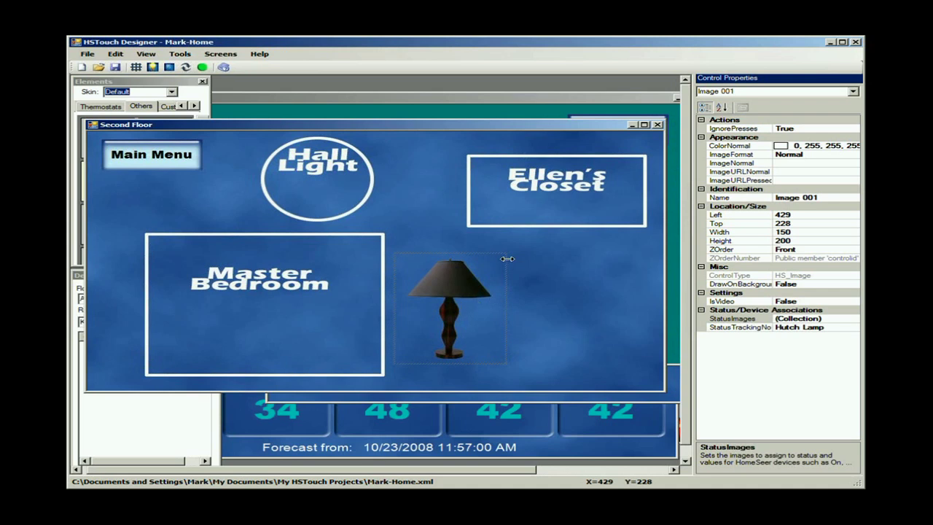
pyautogui.moveTo(452, 297); pyautogui.dragTo(592, 271)
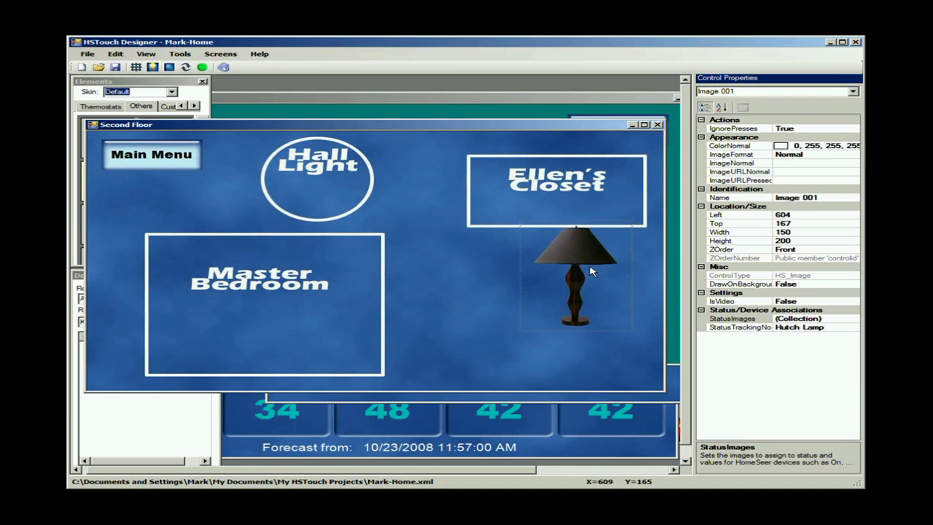
pyautogui.moveTo(590, 271); pyautogui.dragTo(580, 283)
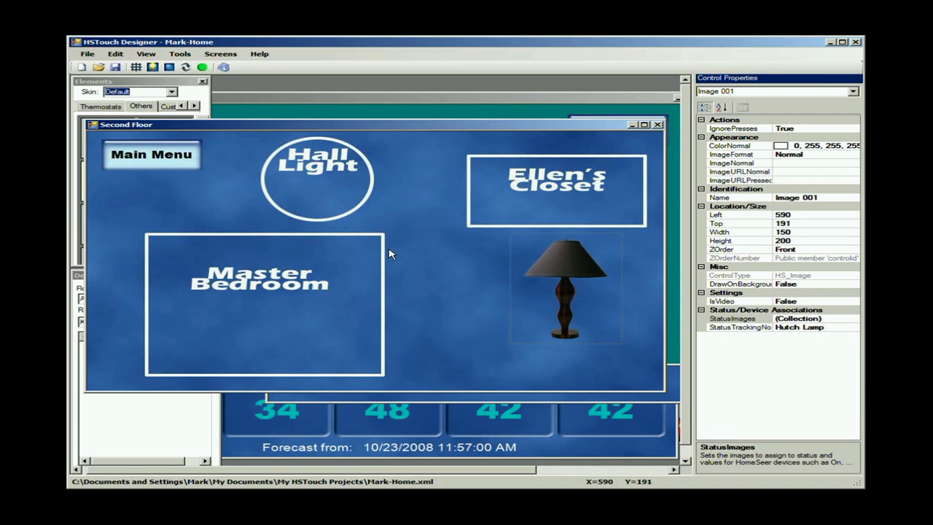
# Bring the Test Screen window back in front of the Second Floor screen and reposition it.
pyautogui.click(456, 101)
pyautogui.moveTo(454, 101); pyautogui.dragTo(426, 95)
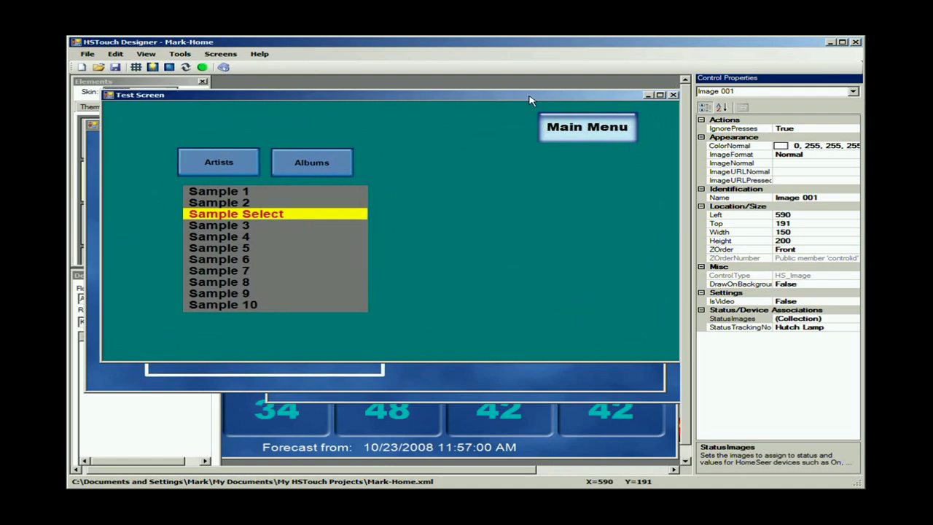